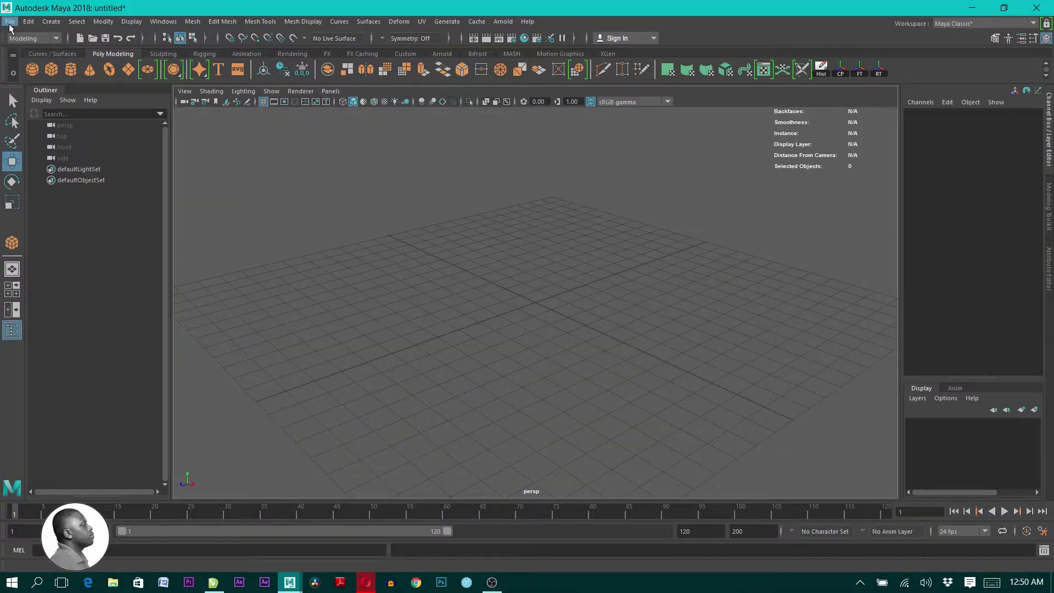
Create a new project named Container_MAERSK in the D:/MAYA_PROJECT location with the default folder names
left_click(10, 22)
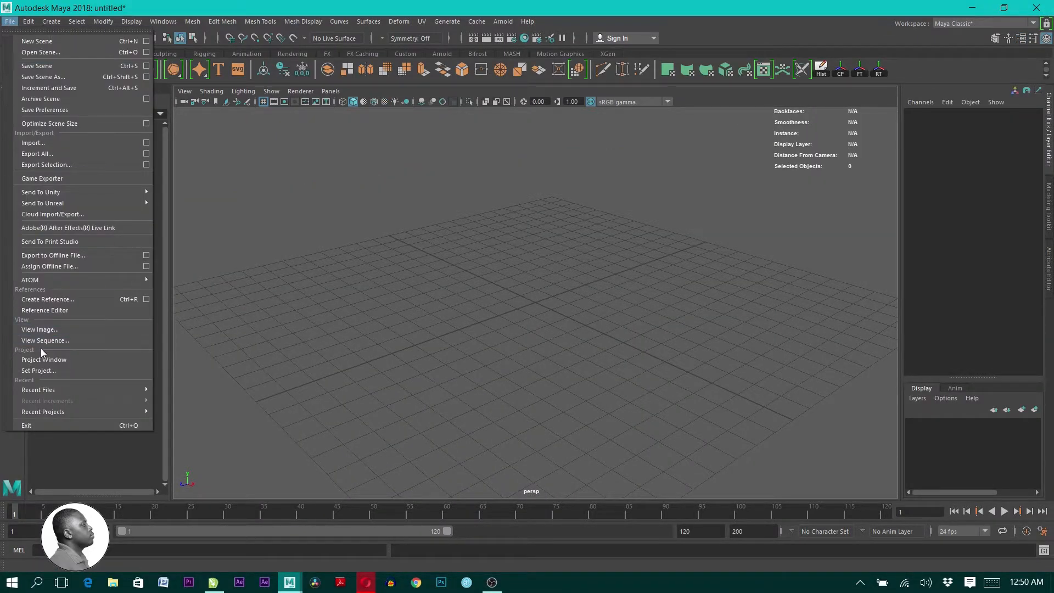
left_click(57, 359)
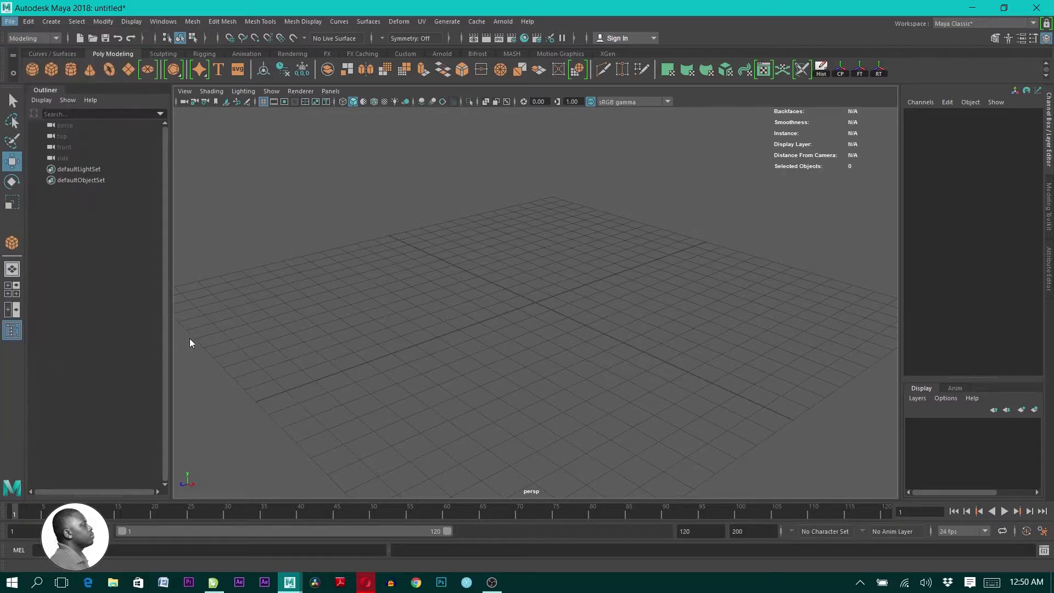
mouse_move(488, 159)
left_mouse_down()
mouse_move(533, 164)
mouse_move(499, 162)
left_mouse_up()
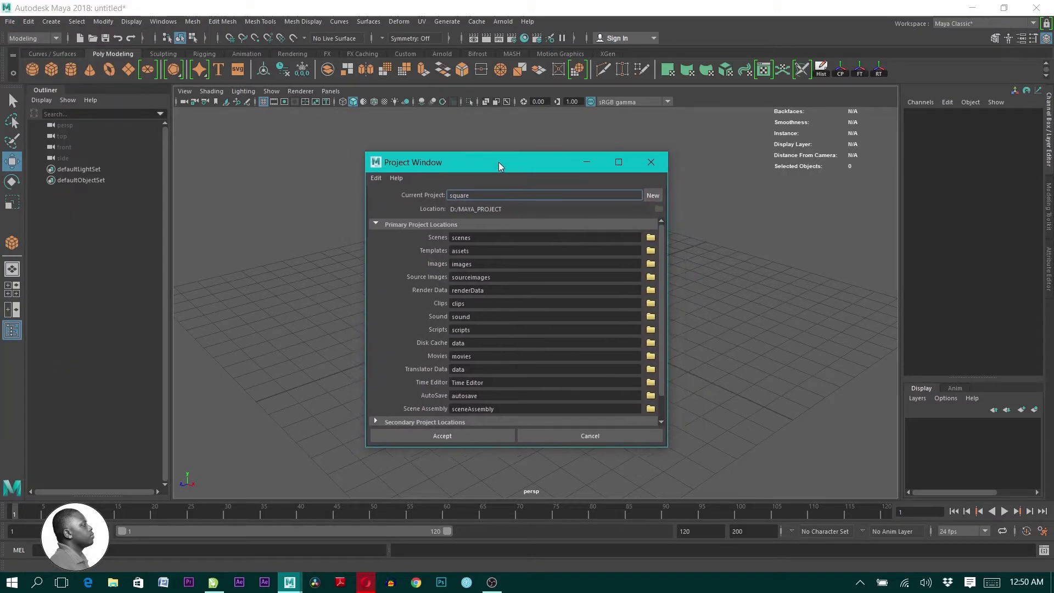
left_click(652, 196)
double_click(467, 196)
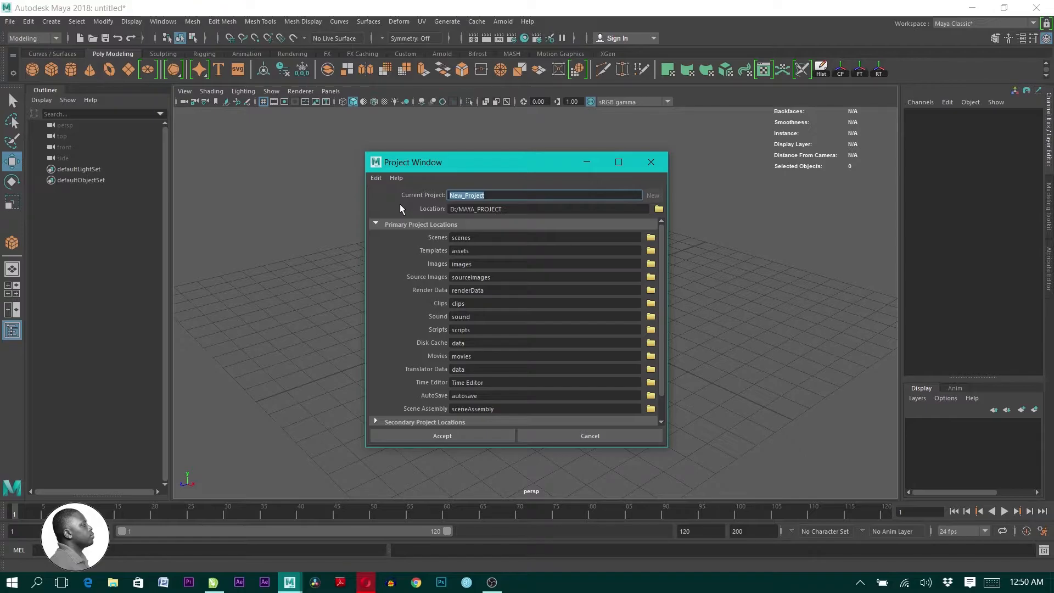
type("Container_MAERSK")
left_click(659, 208)
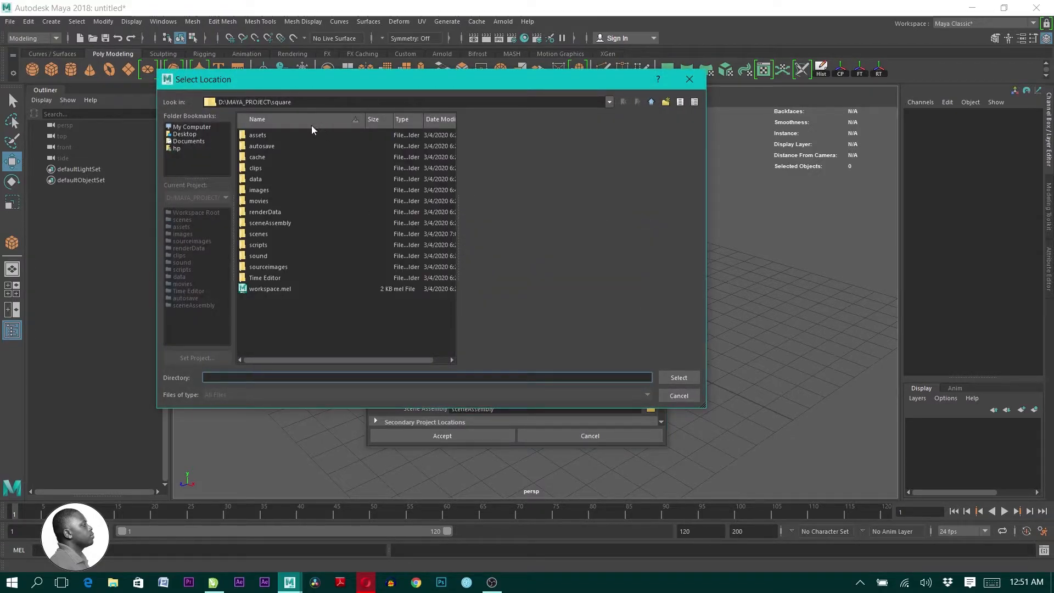
left_click(679, 378)
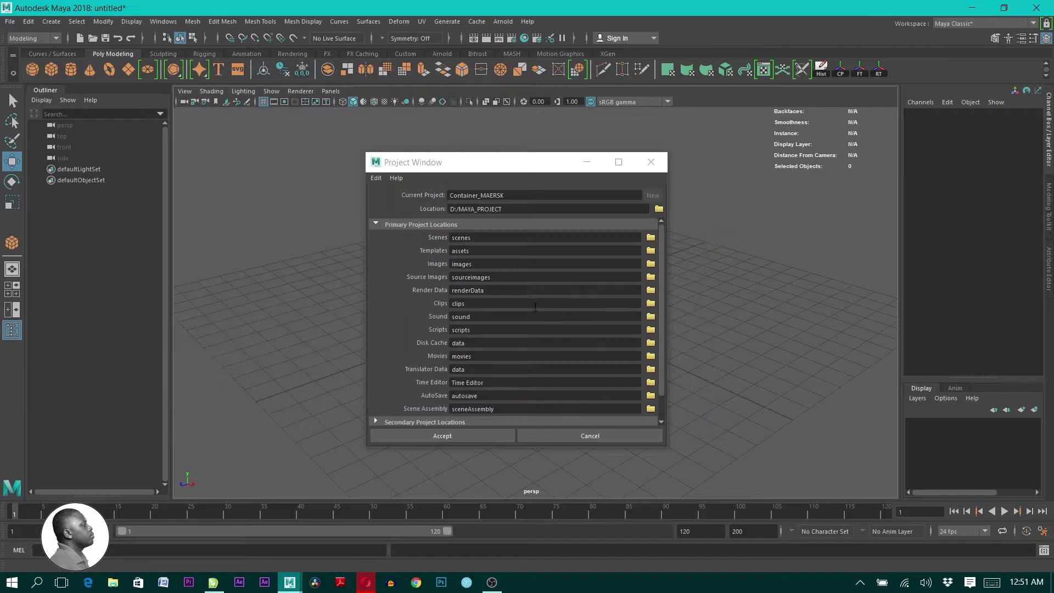
left_click(450, 435)
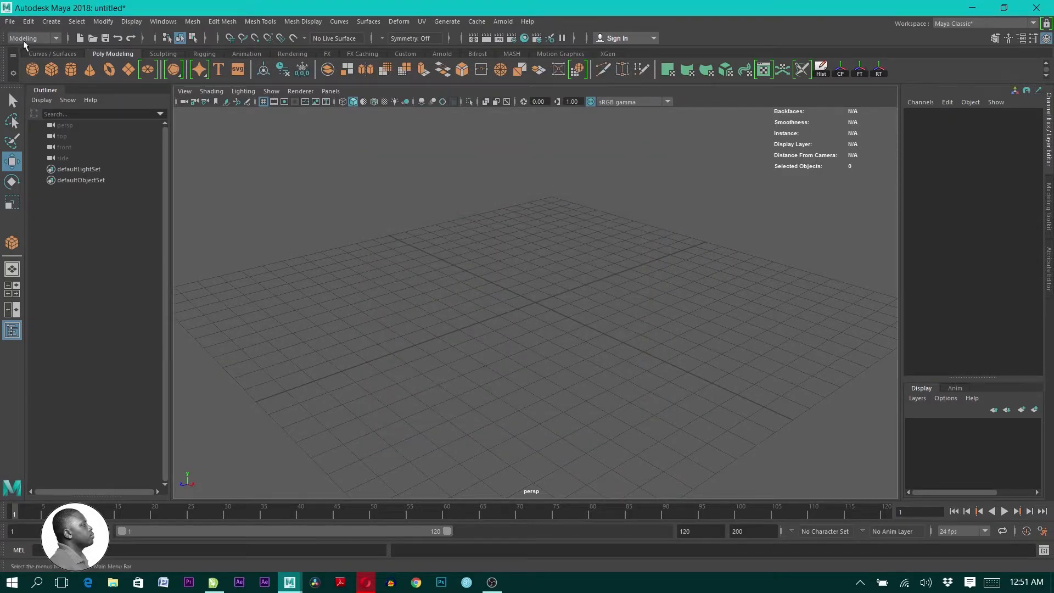
Set Container_MAERSK in D:\MAYA_PROJECT as the active project
left_click(10, 23)
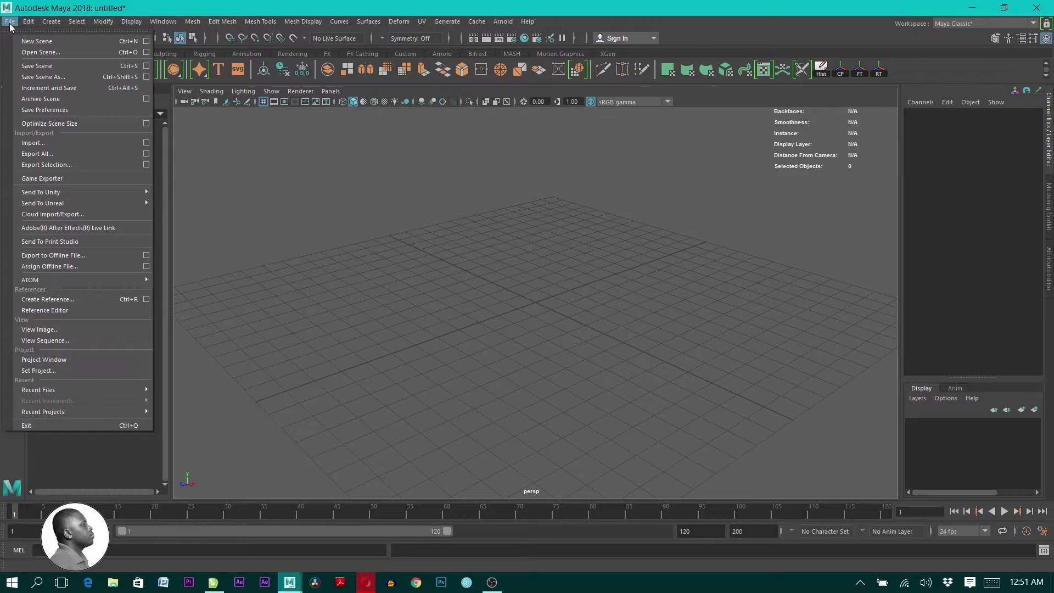
left_click(41, 371)
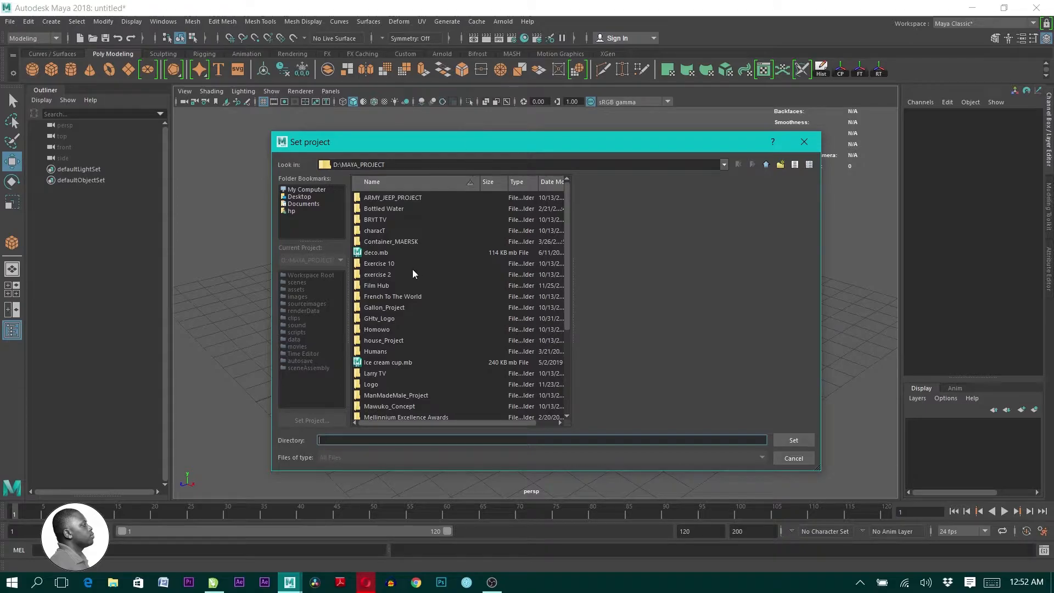
left_click(385, 242)
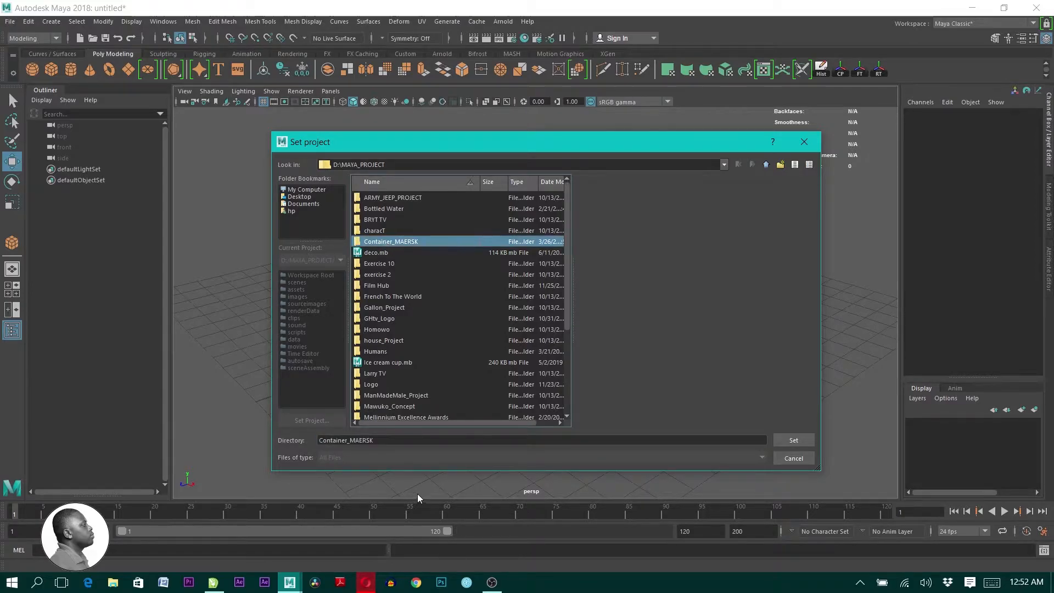
left_click(796, 440)
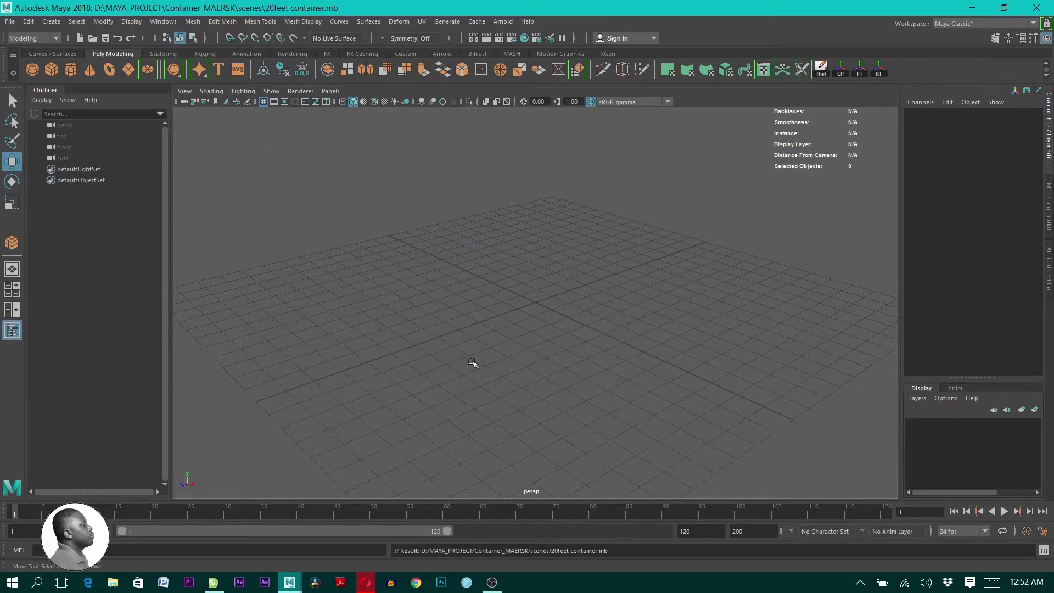
Draw a polygon cube on the grid about 4.68 wide, 4.65 high and 10.48 deep
key("y")
mouse_move(423, 310)
left_mouse_down()
mouse_move(646, 302)
mouse_move(659, 209)
left_mouse_up()
key("space")
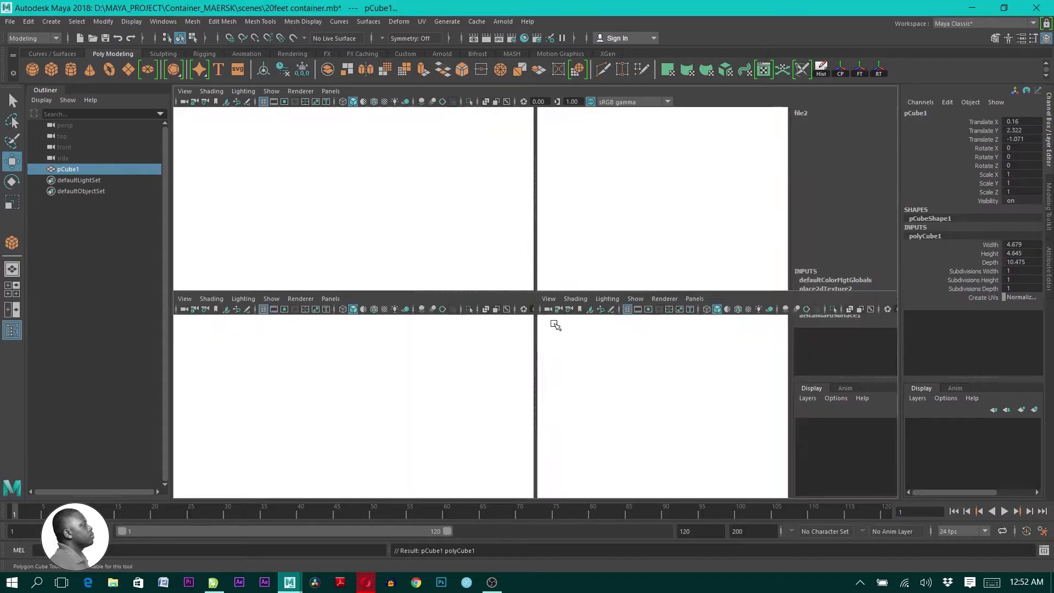
Scale the box to about 0.89 in X and 1.1 in Z, centre it near the grid origin, and deselect it
key("w")
key("space")
key("r")
left_click_drag(522, 246, 483, 245)
key("w")
key("space")
key("space")
key("r")
left_click_drag(593, 237, 589, 238)
key("w")
key("space")
key("space")
scroll(584, 322, "up", 5)
middle_click_drag(627, 334, 630, 384, "alt")
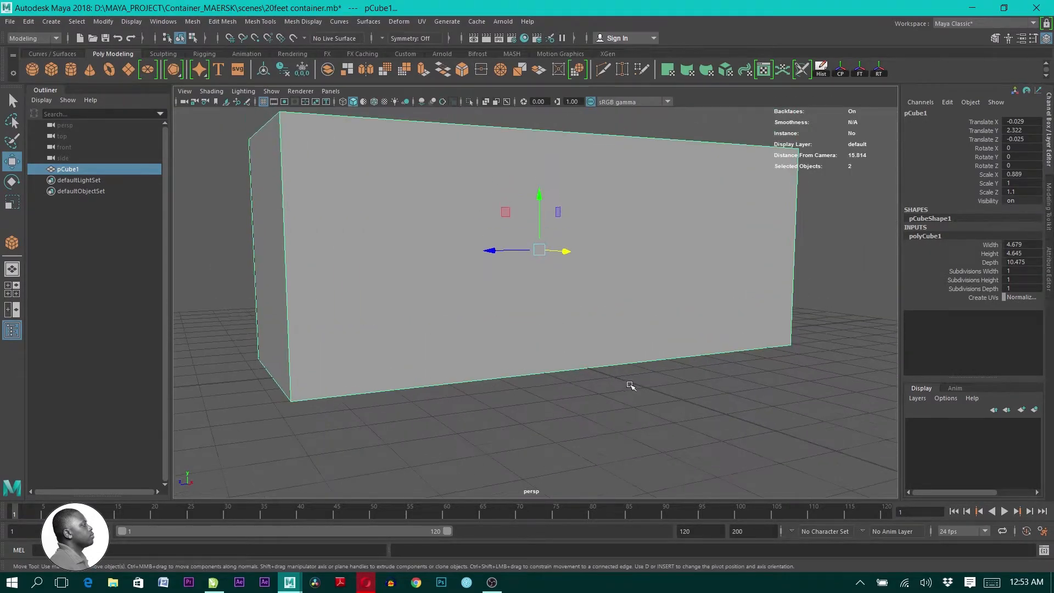
right_click_drag(631, 384, 516, 369, "alt")
left_click_drag(516, 370, 497, 374, "alt")
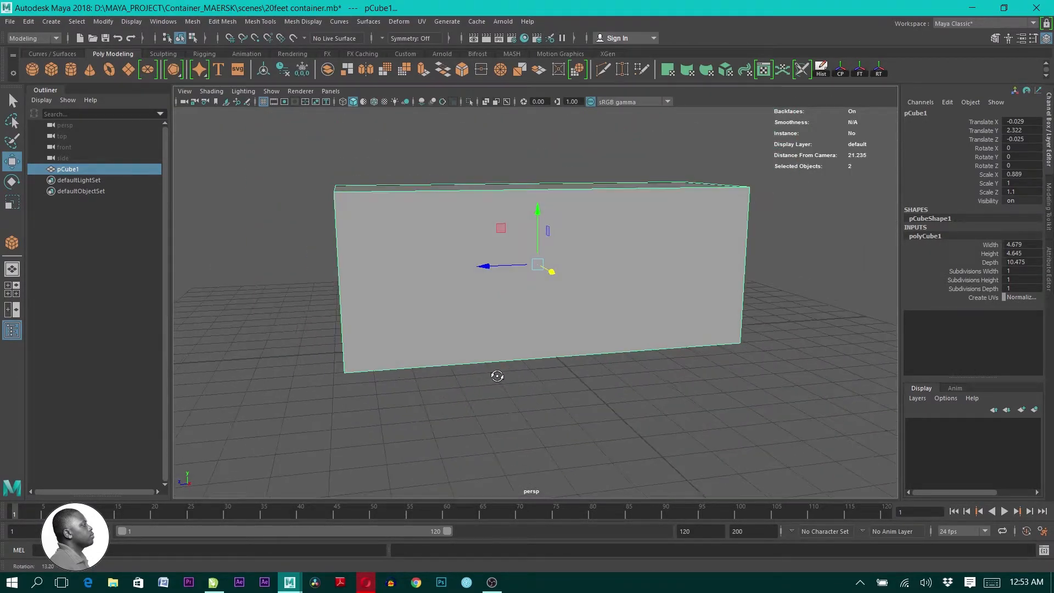
left_click(496, 170)
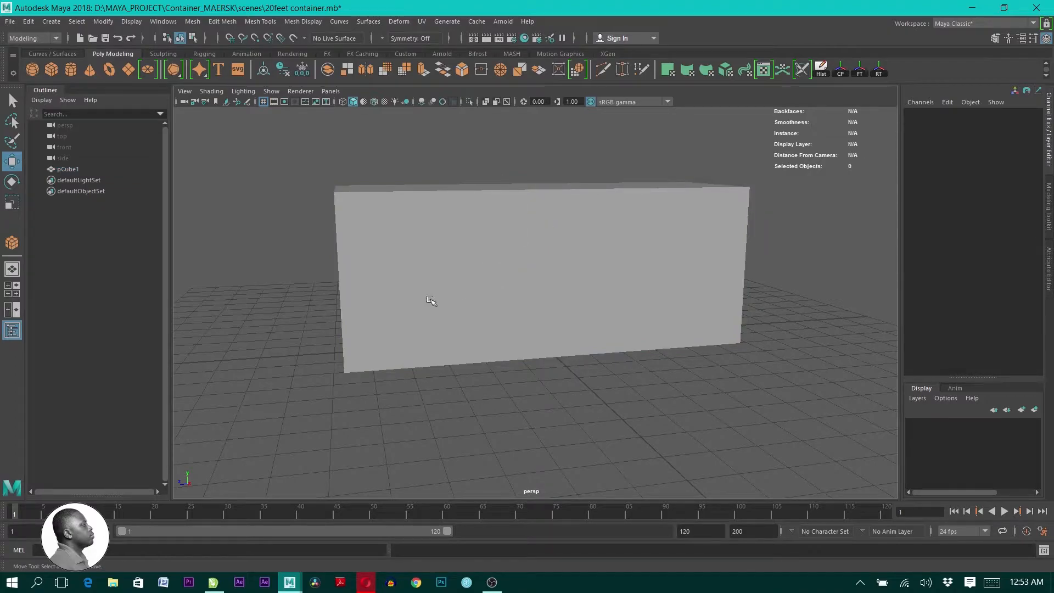
Frame the box in a three-quarter perspective view and turn on the 960 x 540 resolution gate
right_click_drag(443, 294, 537, 323, "alt")
left_click_drag(538, 324, 549, 321, "alt")
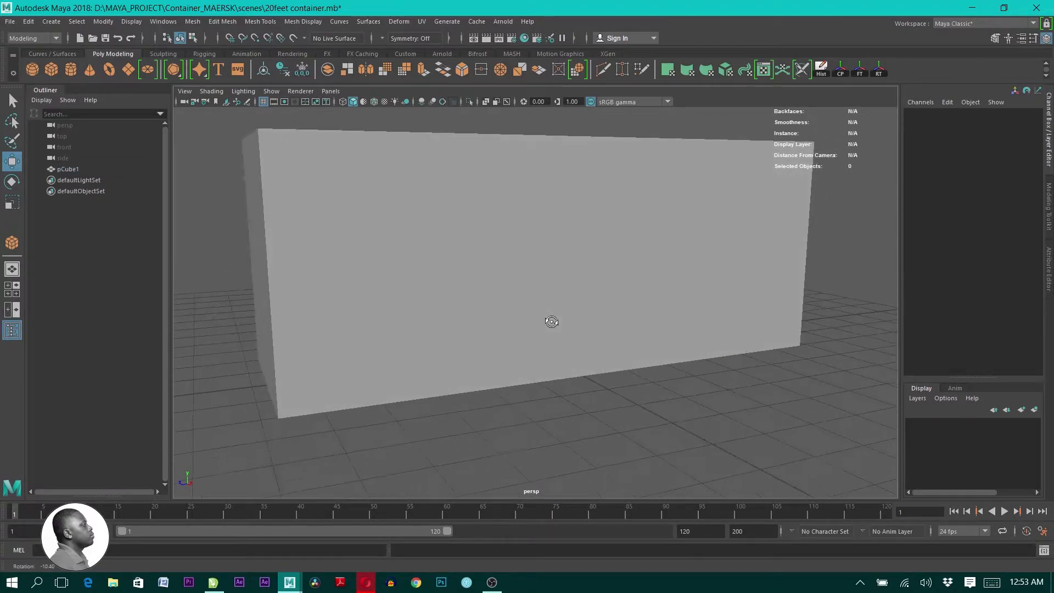
right_click_drag(549, 320, 535, 298, "alt")
left_click_drag(534, 298, 515, 311, "alt")
right_click_drag(479, 299, 526, 341, "alt")
left_click_drag(526, 342, 527, 334, "alt")
middle_click_drag(526, 278, 529, 306, "alt")
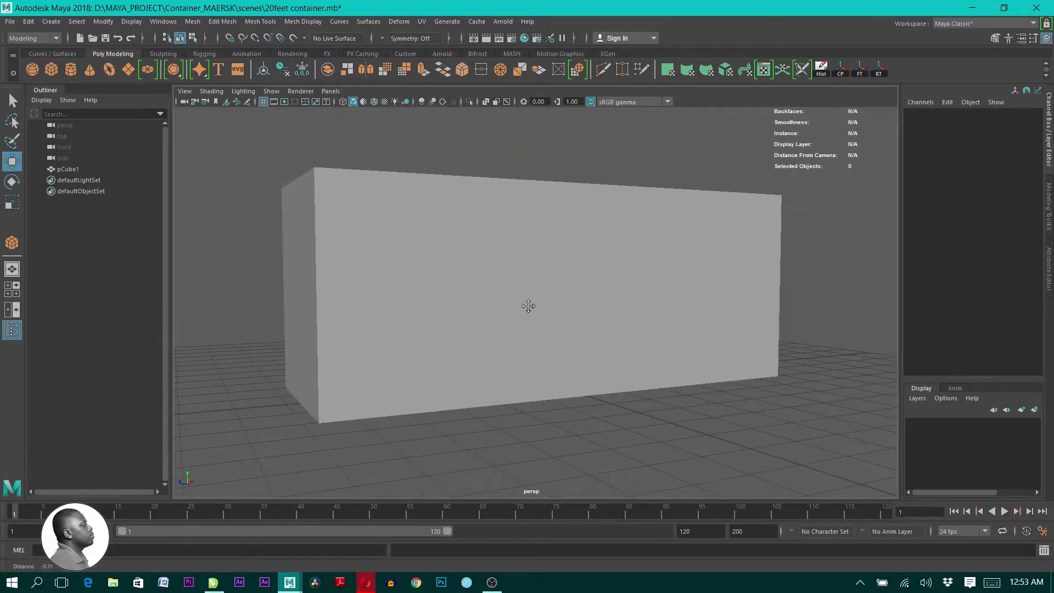
right_click_drag(456, 345, 503, 361, "alt")
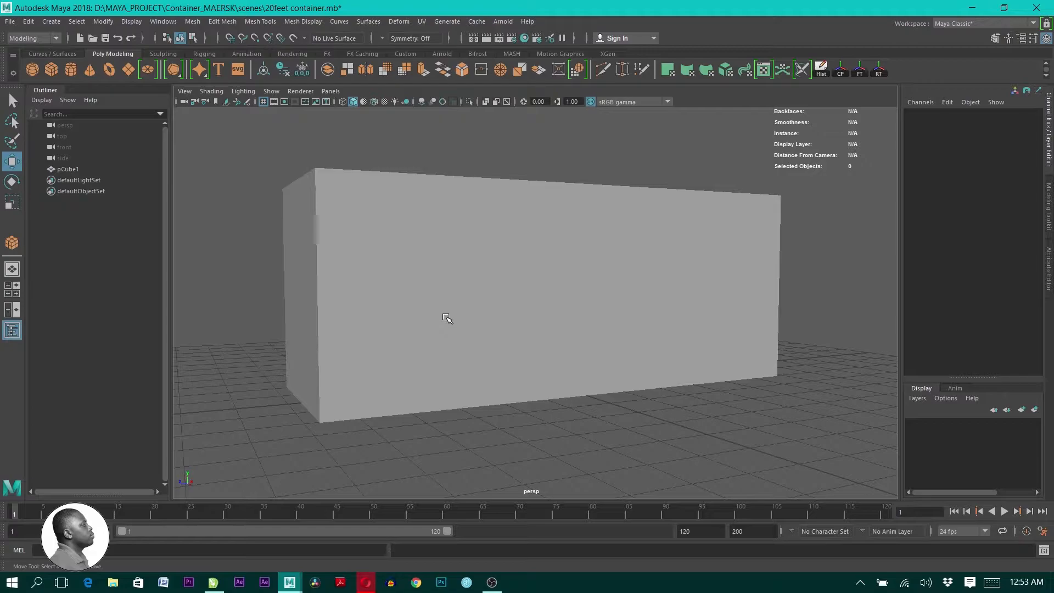
left_click(284, 102)
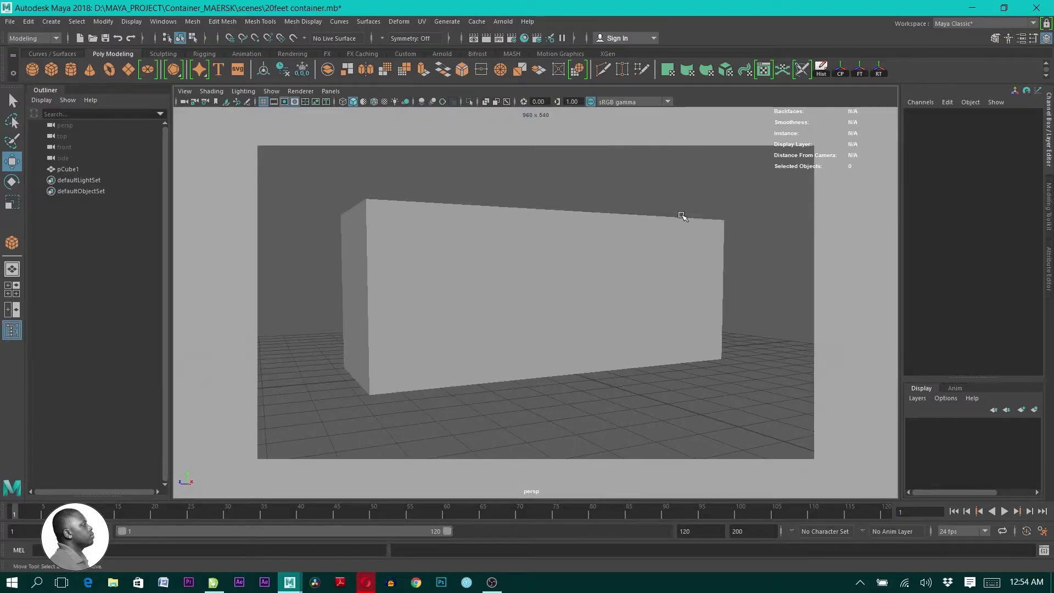
Frame the box from a low angle so it fills the resolution gate, and save this camera view as a new bookmark
right_click_drag(616, 268, 651, 308, "alt")
middle_click_drag(627, 255, 622, 268, "alt")
right_click_drag(607, 309, 617, 318, "alt")
left_click_drag(616, 325, 622, 316, "alt")
left_click_drag(561, 249, 581, 326, "alt")
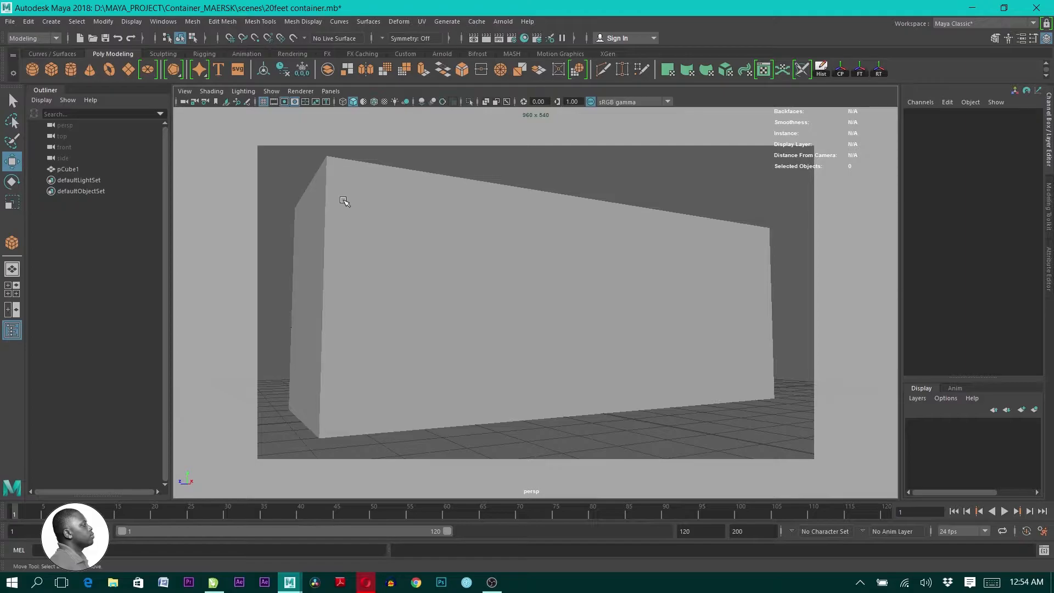
left_click(185, 91)
mouse_move(263, 290)
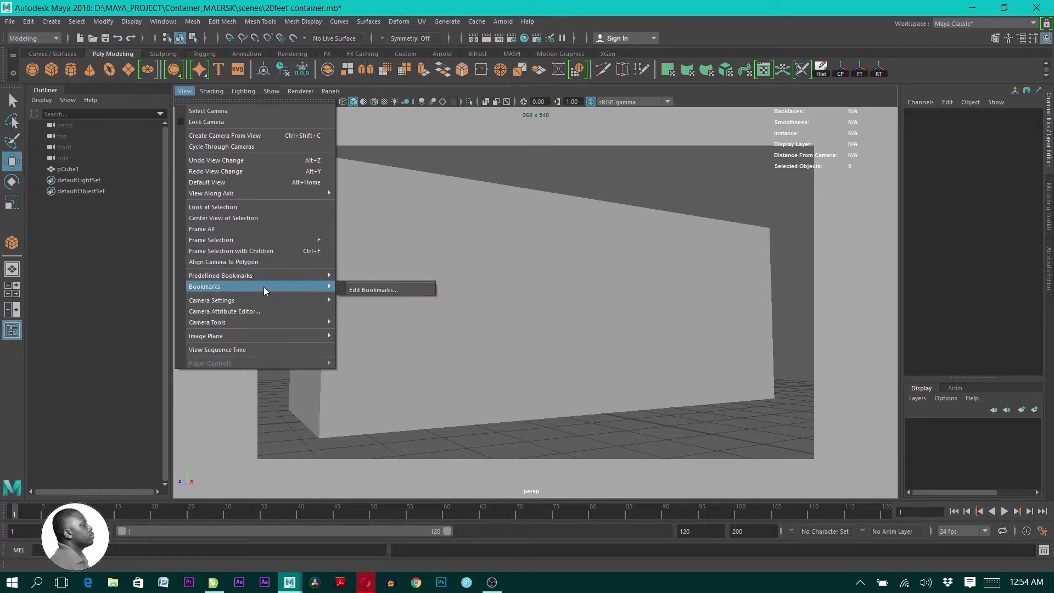
left_click(383, 290)
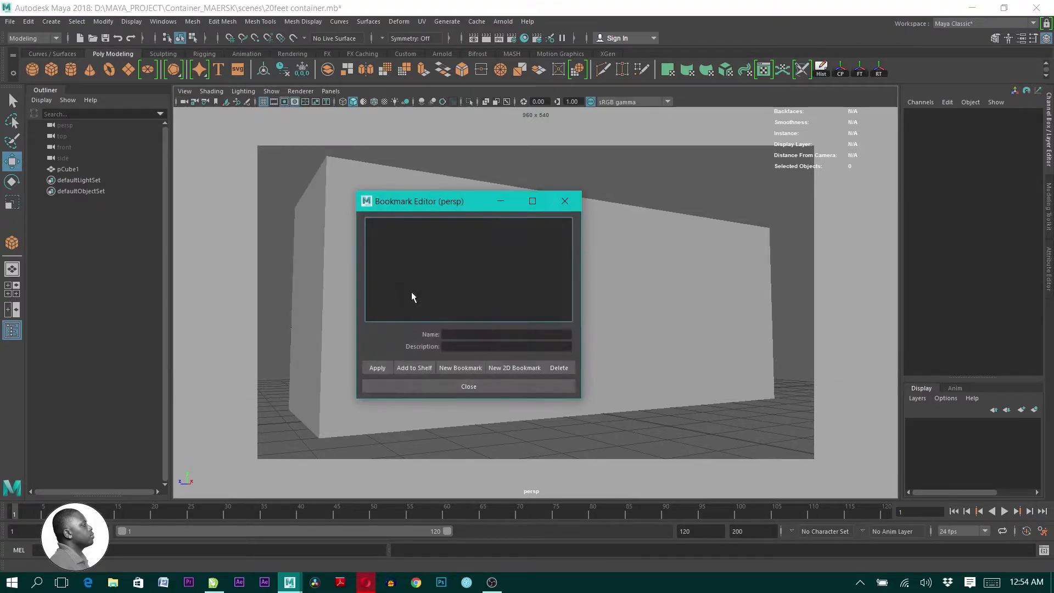
left_click(454, 367)
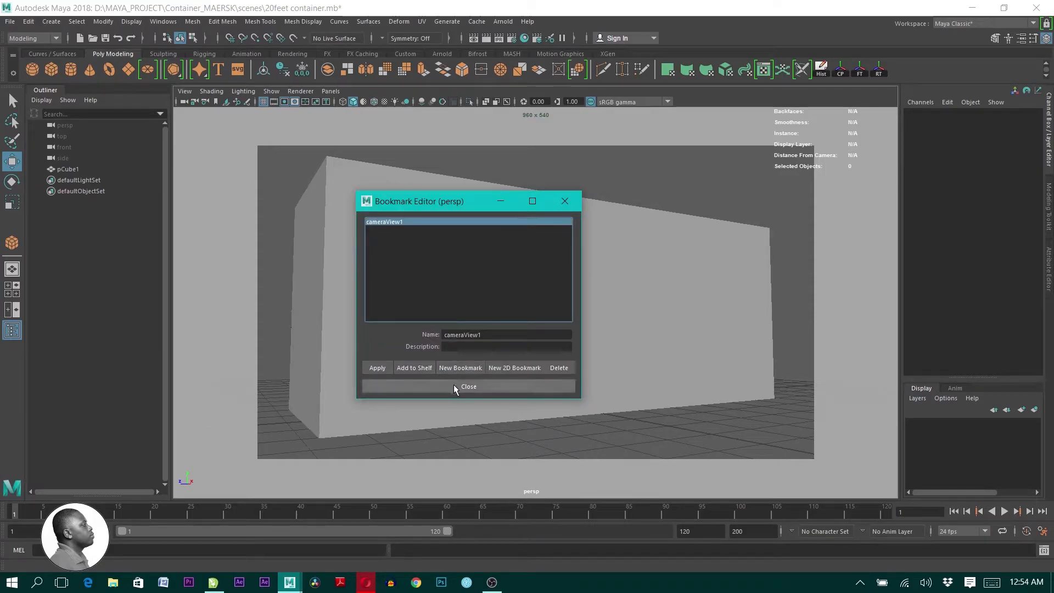
left_click(469, 387)
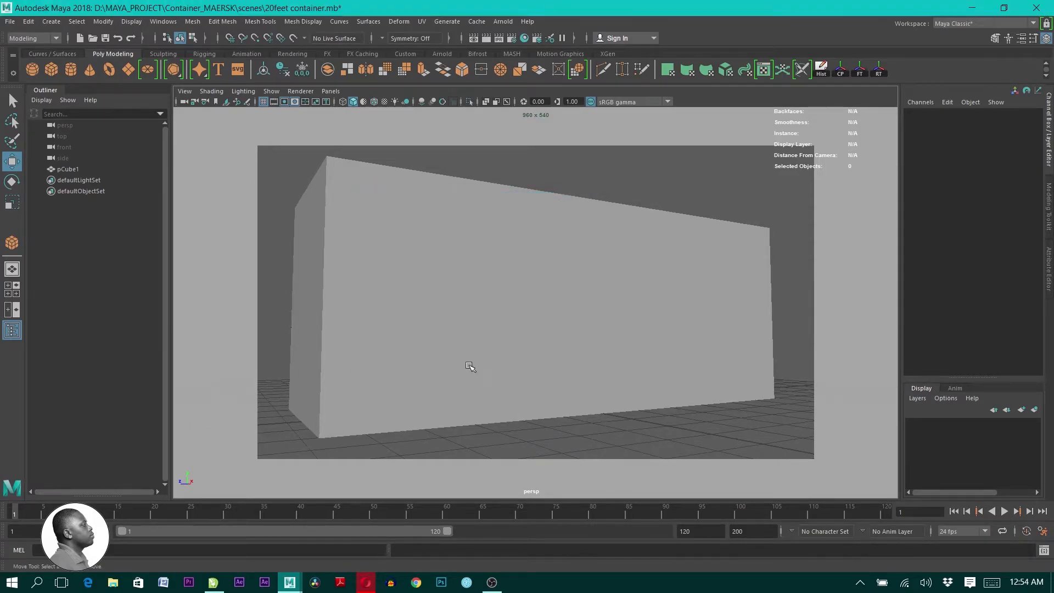
Apply planar UV mapping to the box's long front face, fitted to the bounding box, projected from the X axis, keeping the image width/height ratio
right_click_drag(586, 304, 537, 306, "alt")
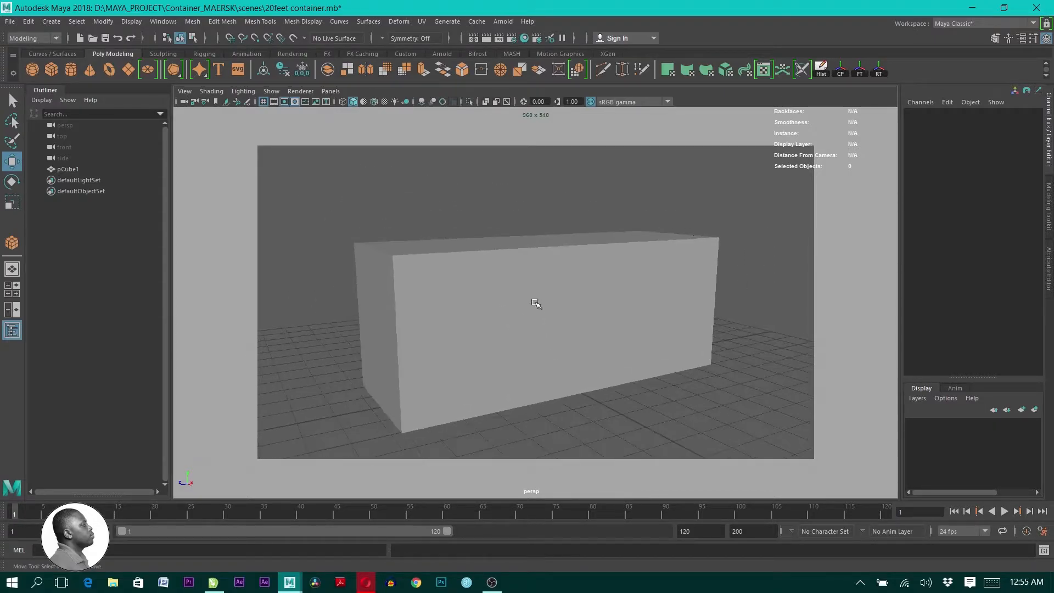
left_click(463, 302)
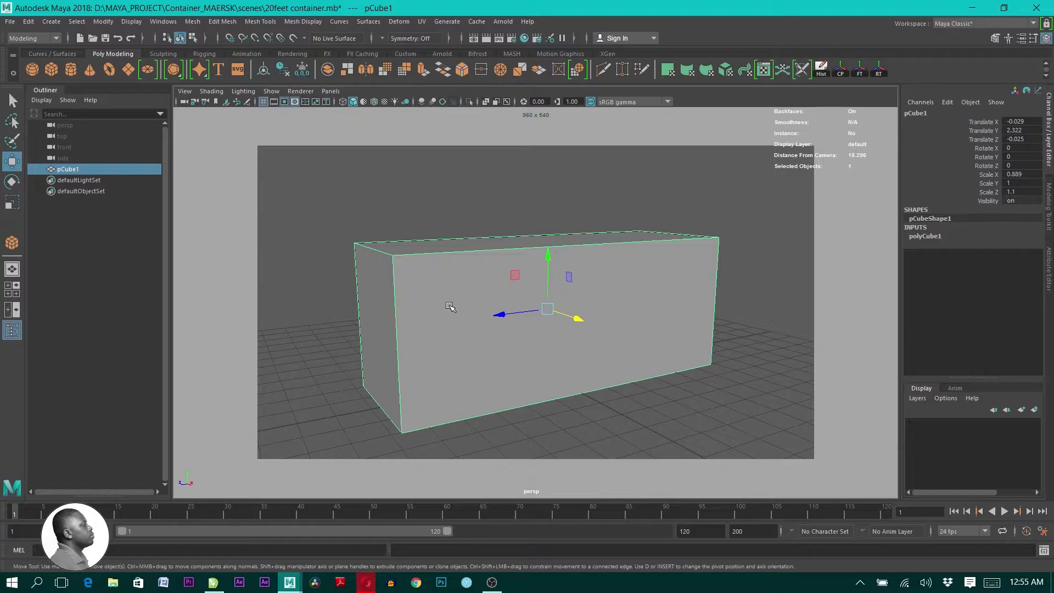
right_click_drag(460, 266, 462, 294)
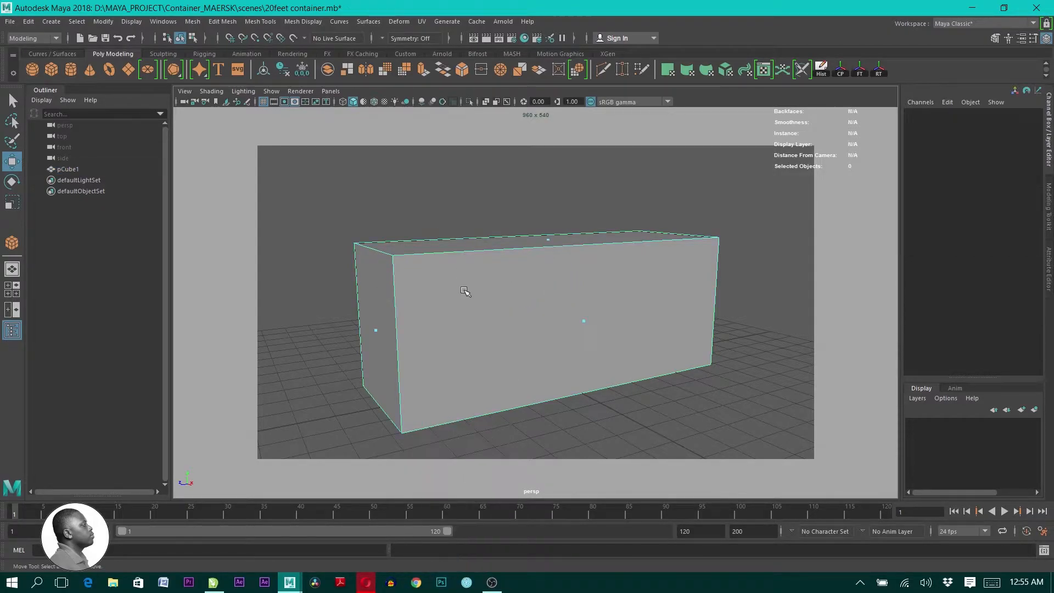
left_click(584, 324)
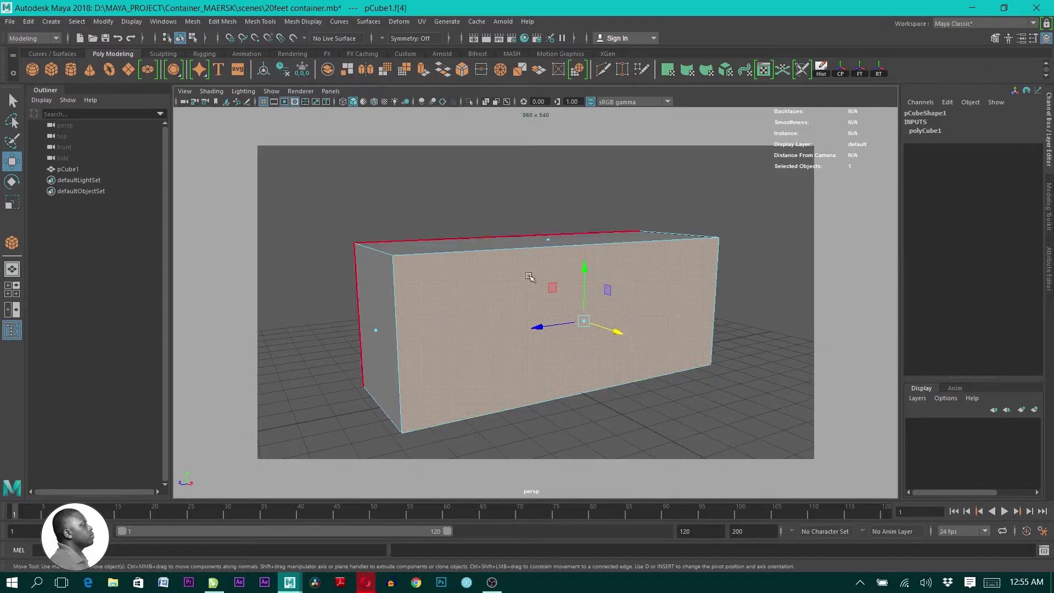
left_click(421, 21)
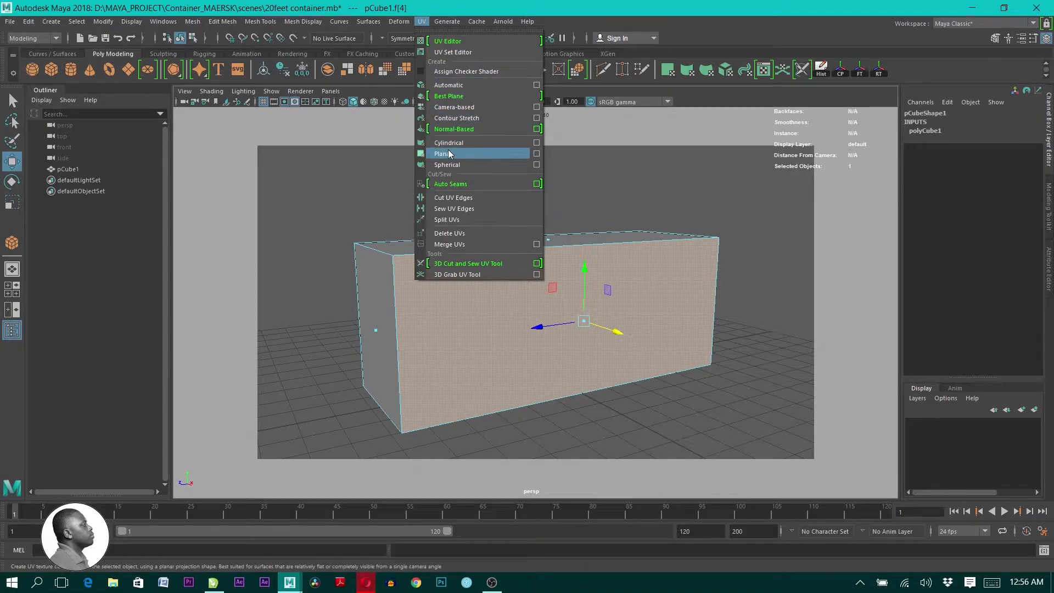
left_click(537, 154)
left_click_drag(585, 122, 726, 114)
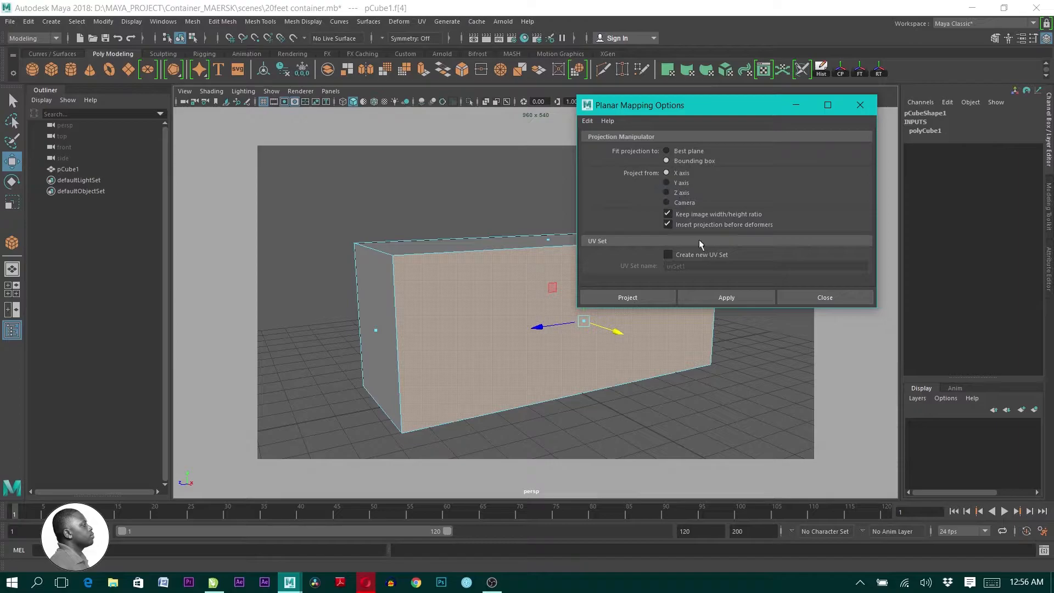
left_click(645, 297)
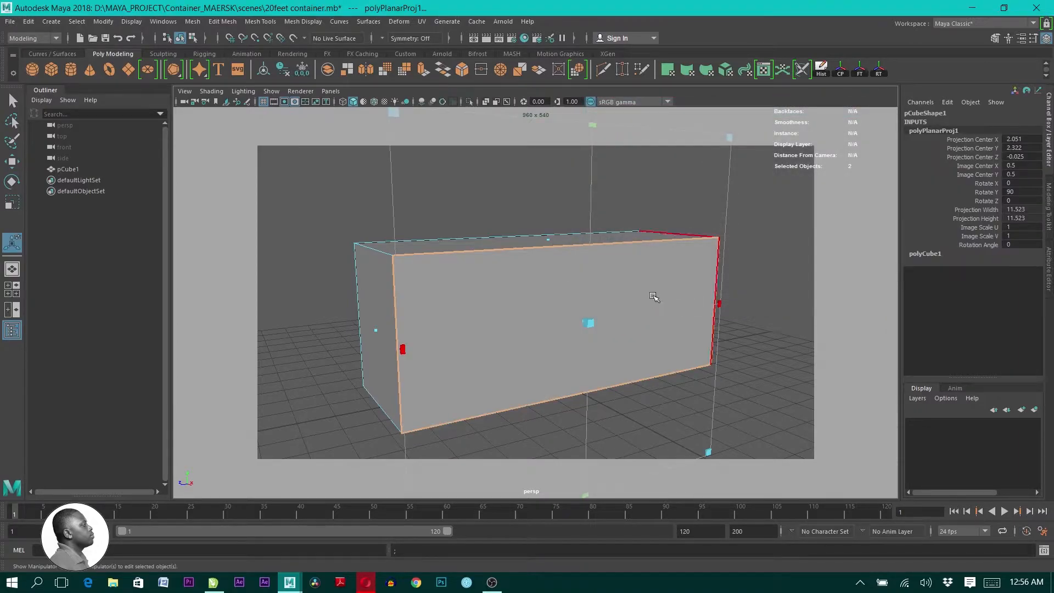
Open the UV Editor for the projected front face and move its window clear of the UV Toolkit
scroll(631, 362, "down", 5)
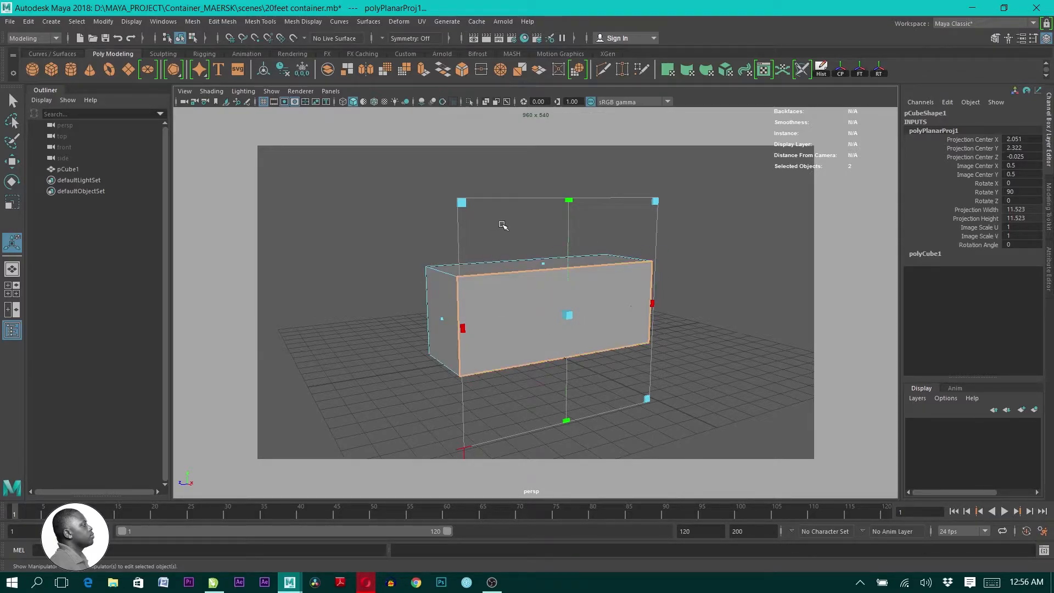
left_click(422, 21)
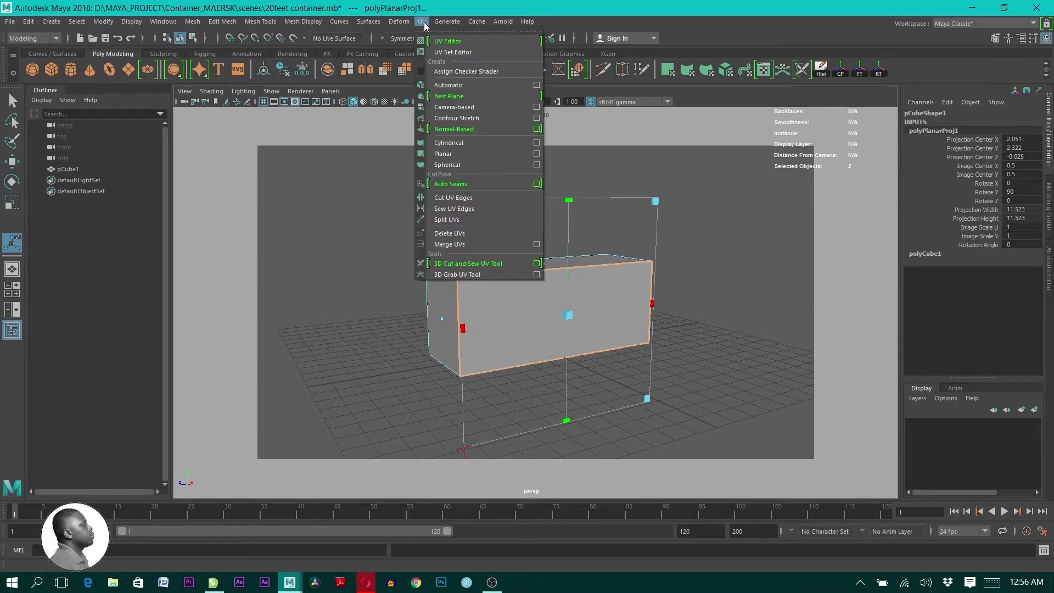
left_click(472, 42)
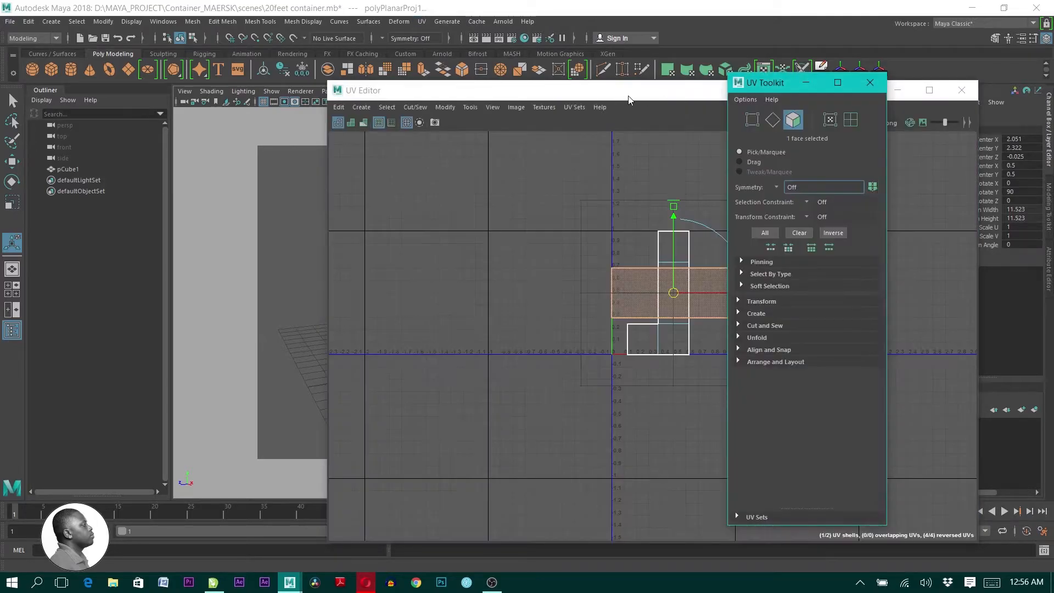
left_click_drag(630, 100, 519, 129)
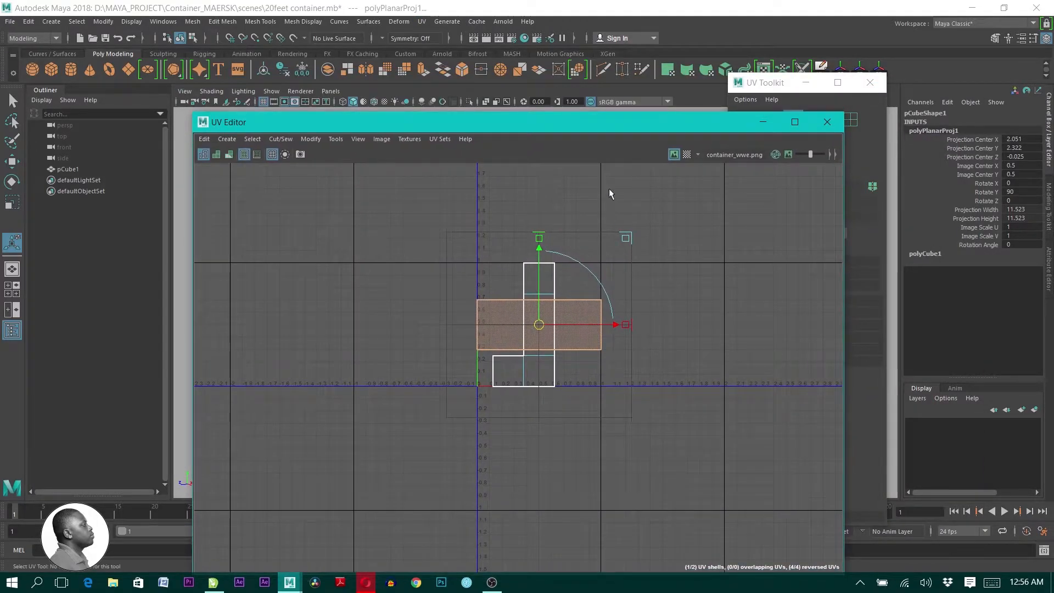
Maximize the UV Editor, move the front-face UVs horizontally clear of the other shell, and switch to UV shell selection
left_click(795, 121)
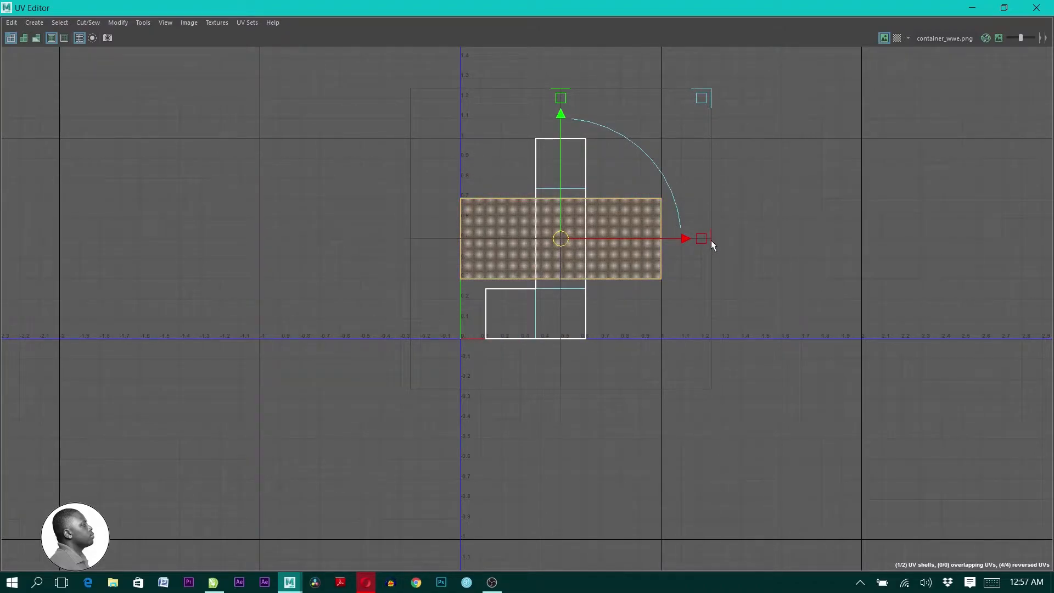
left_click_drag(694, 242, 880, 241)
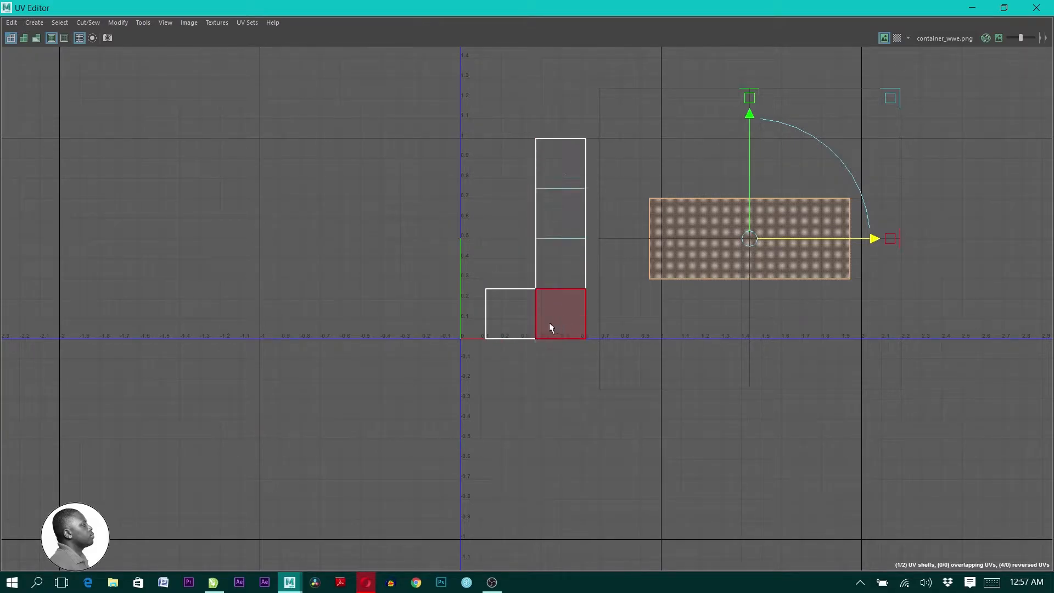
right_click(552, 170)
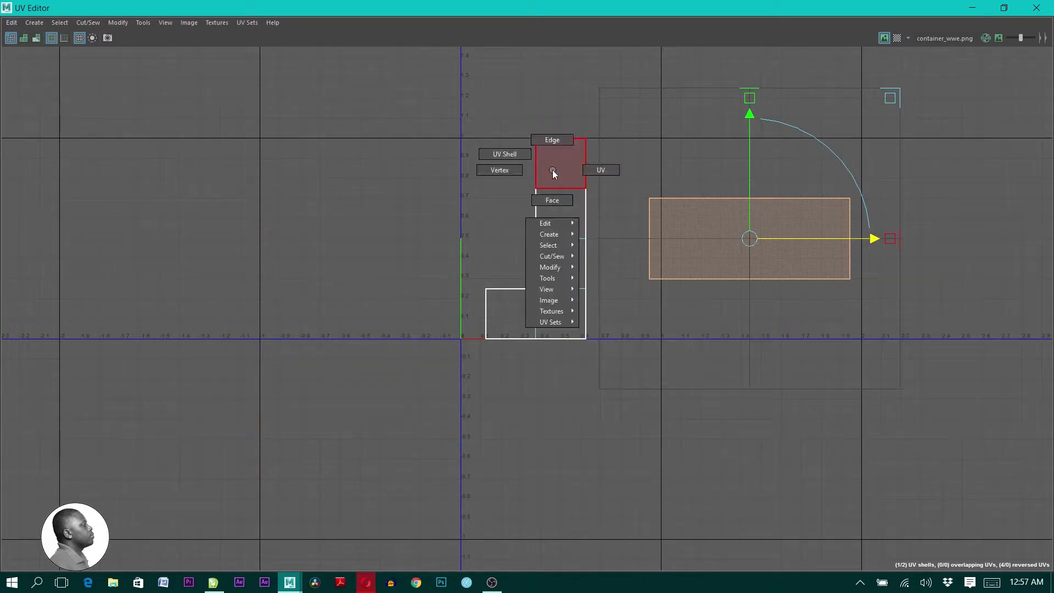
left_click(505, 154)
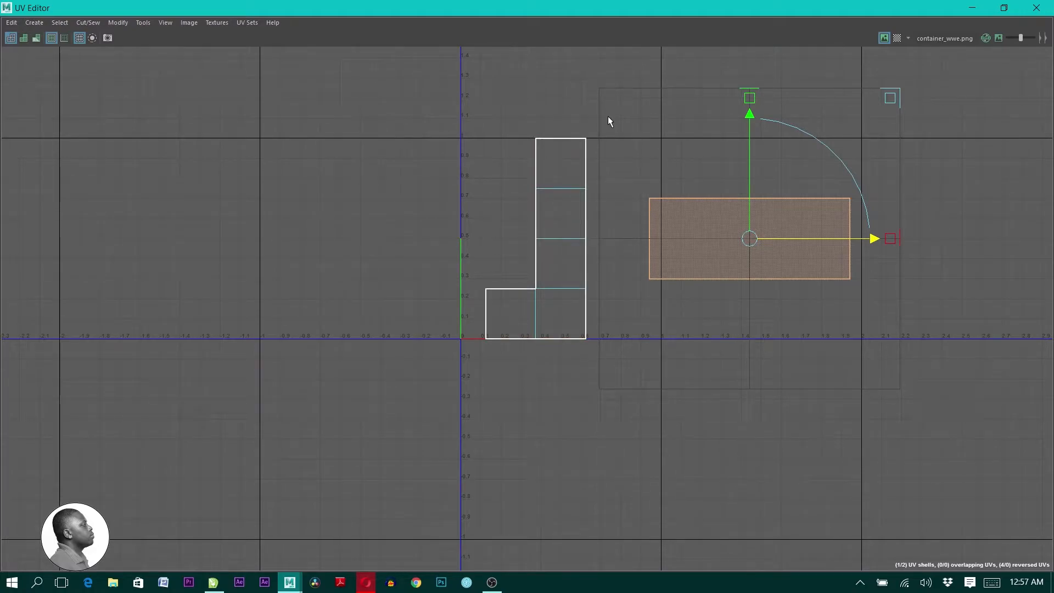
Scale the L-shaped shell of the remaining faces down to well under half size and move it up and right
left_click_drag(601, 125, 440, 344)
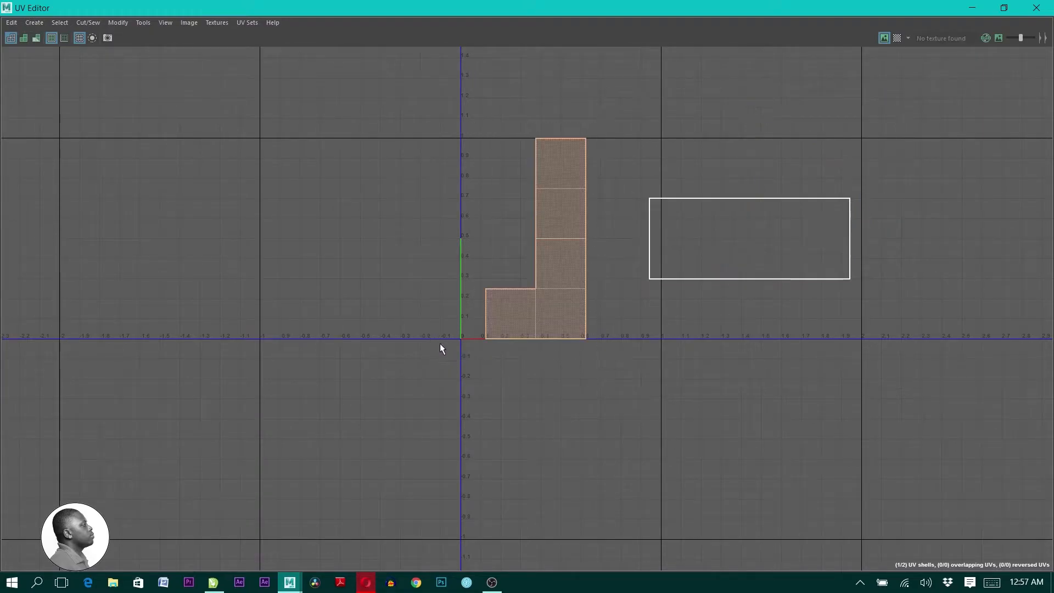
key("r")
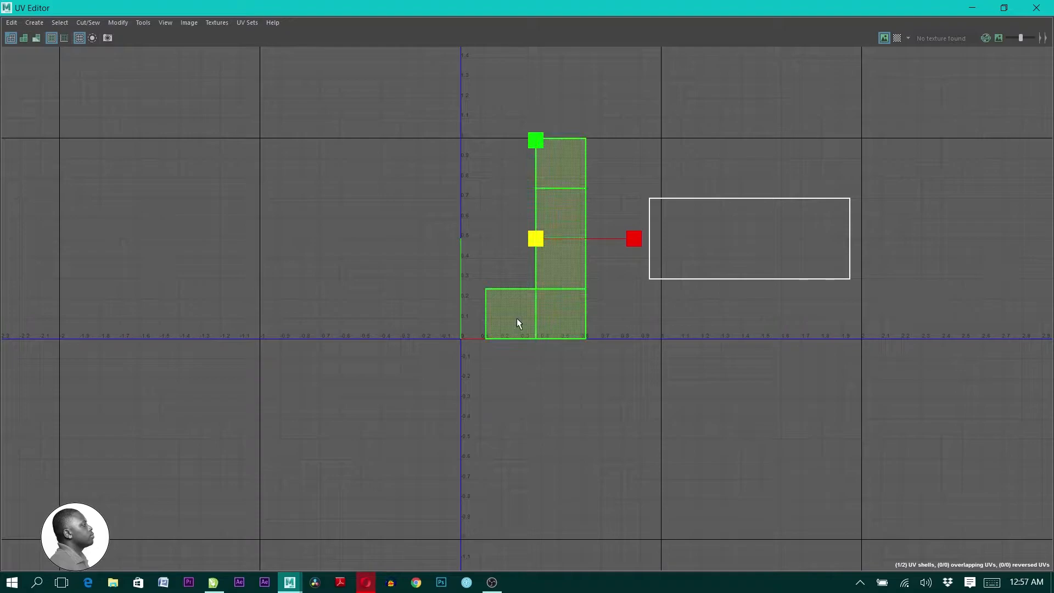
left_click_drag(528, 240, 479, 246)
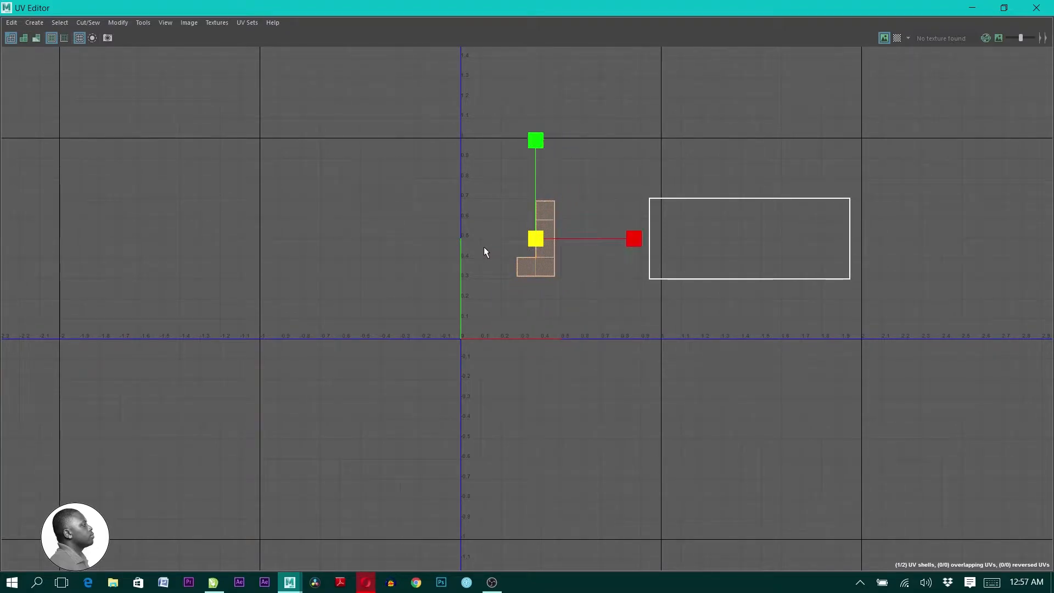
key("w")
left_click_drag(533, 138, 532, 85)
left_click(642, 186)
left_click_drag(667, 175, 700, 182)
Move the front-face shell back into the 0–1 UV tile, scale it down slightly, and place it along the tile's lower edge
left_click_drag(894, 190, 615, 308)
left_click_drag(855, 241, 667, 266)
key("r")
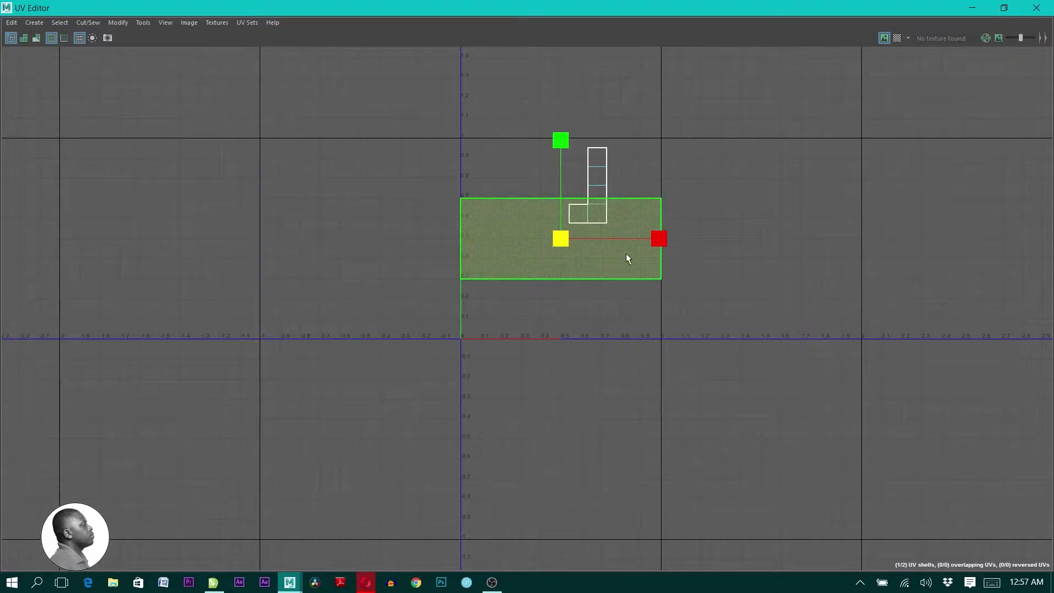
left_click_drag(565, 239, 559, 239)
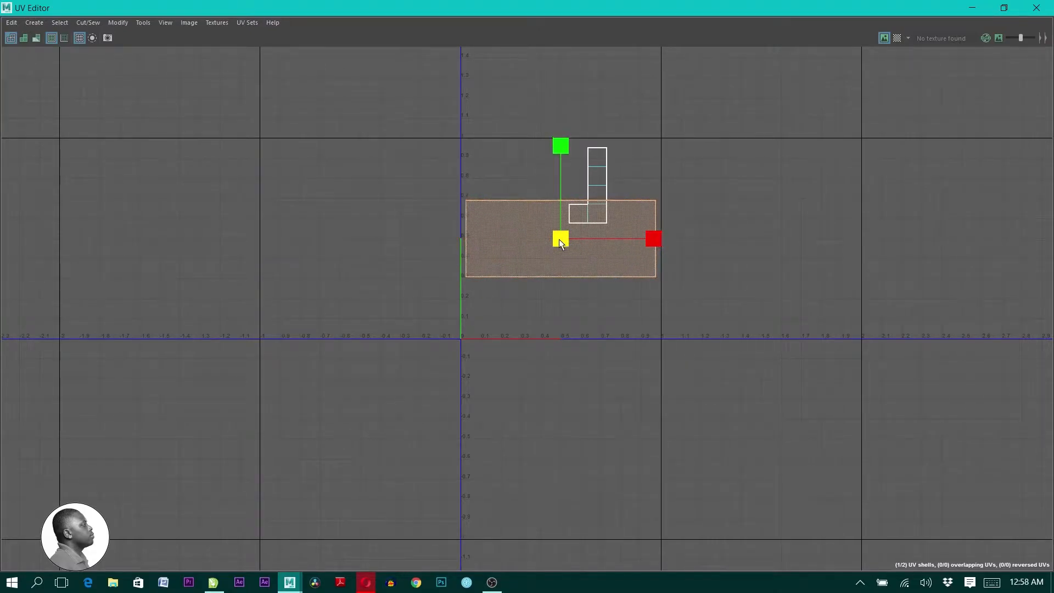
key("w")
left_click_drag(562, 157, 561, 194)
Start a UV snapshot of both shells and choose D:\MAYA_PROJECT\Container_MAERSK\sourceimages as its save folder
left_click_drag(721, 110, 351, 414)
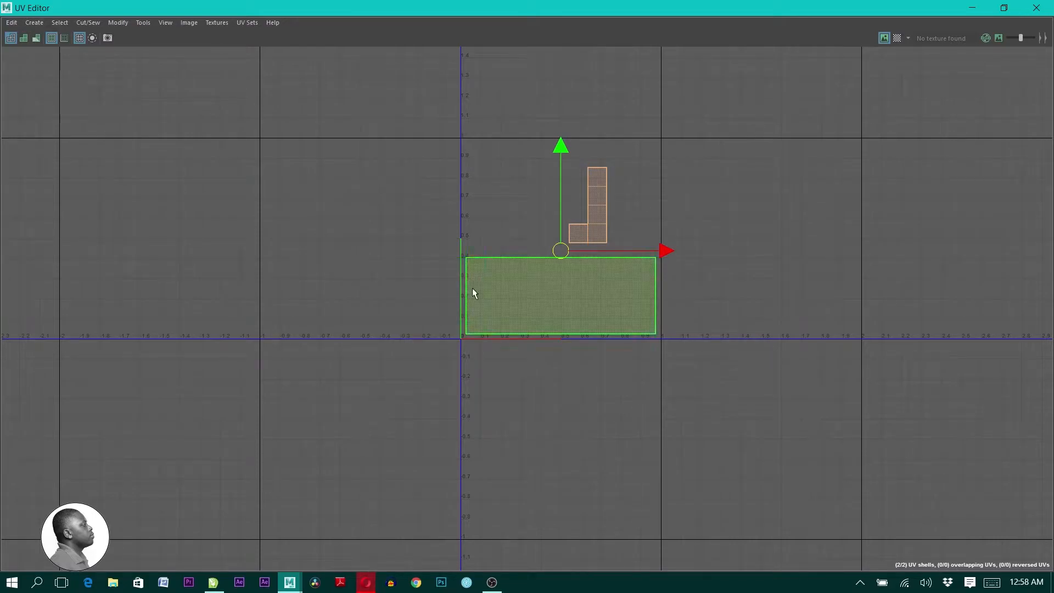
left_click(107, 38)
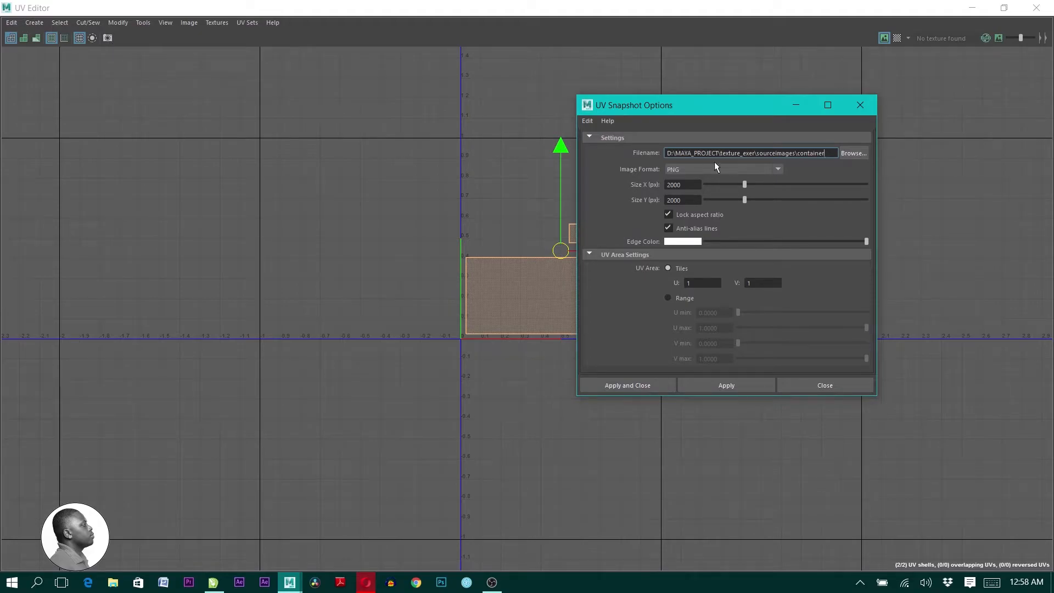
left_click(858, 154)
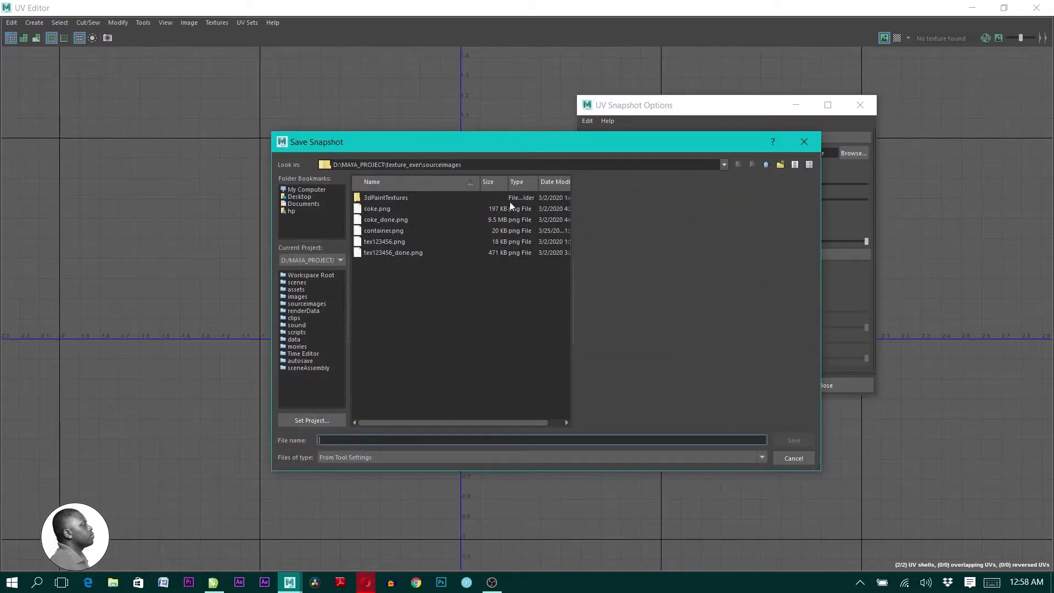
left_click(767, 164)
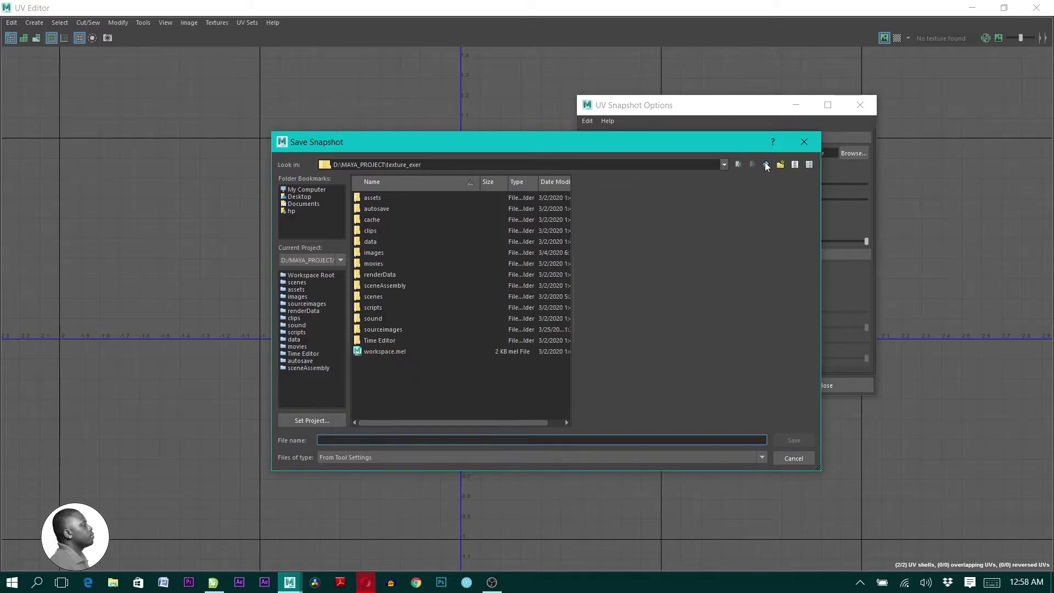
left_click(767, 165)
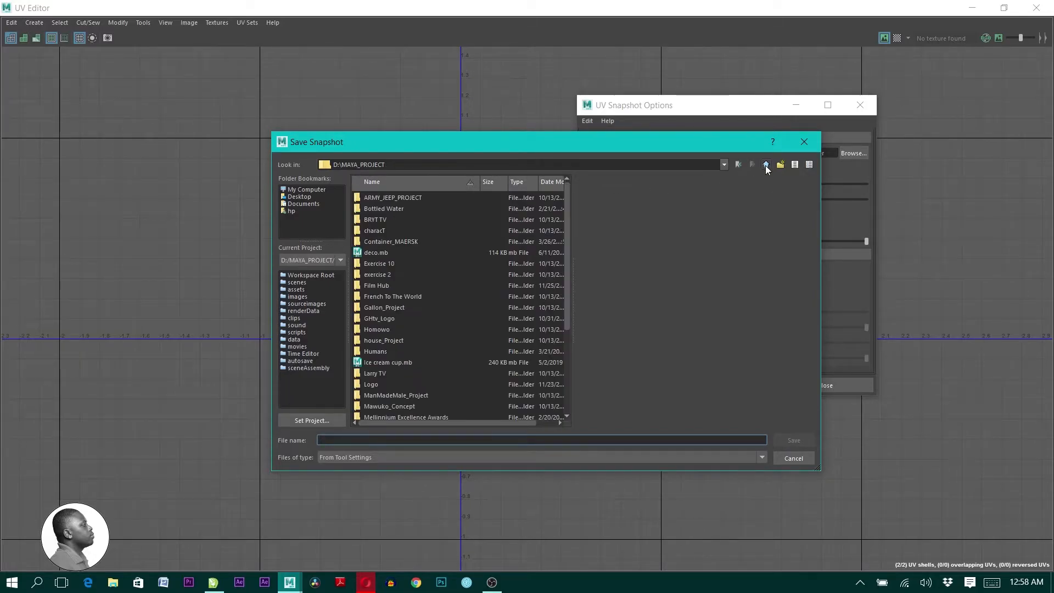
double_click(383, 243)
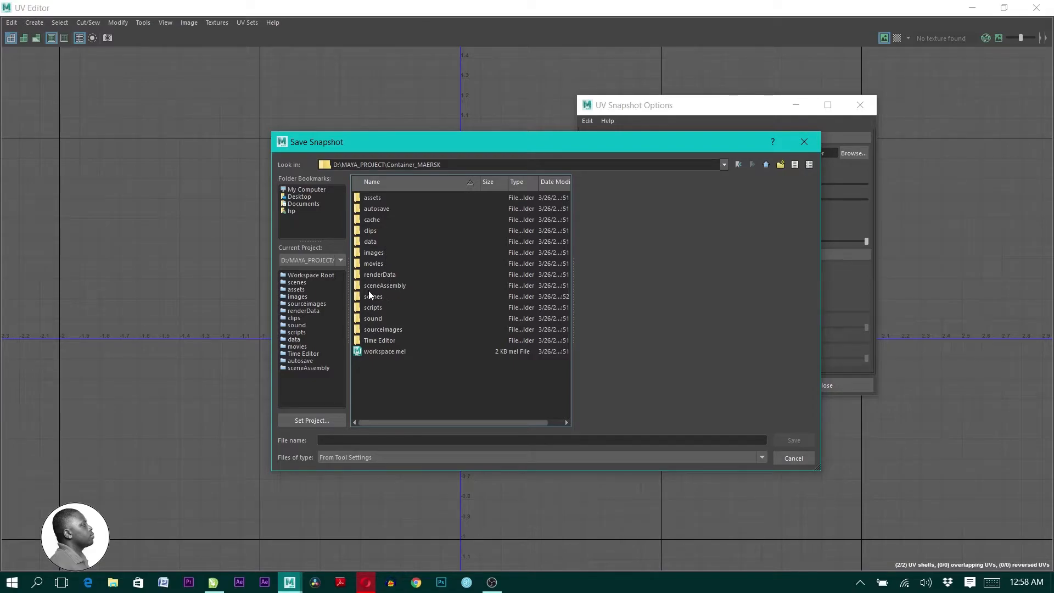
left_click(380, 332)
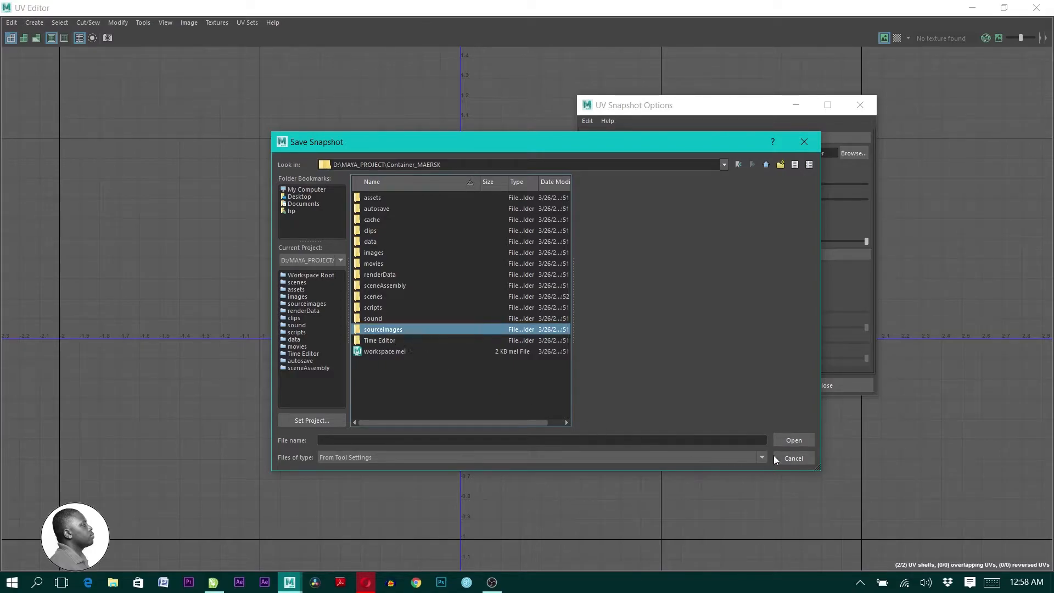
left_click(799, 441)
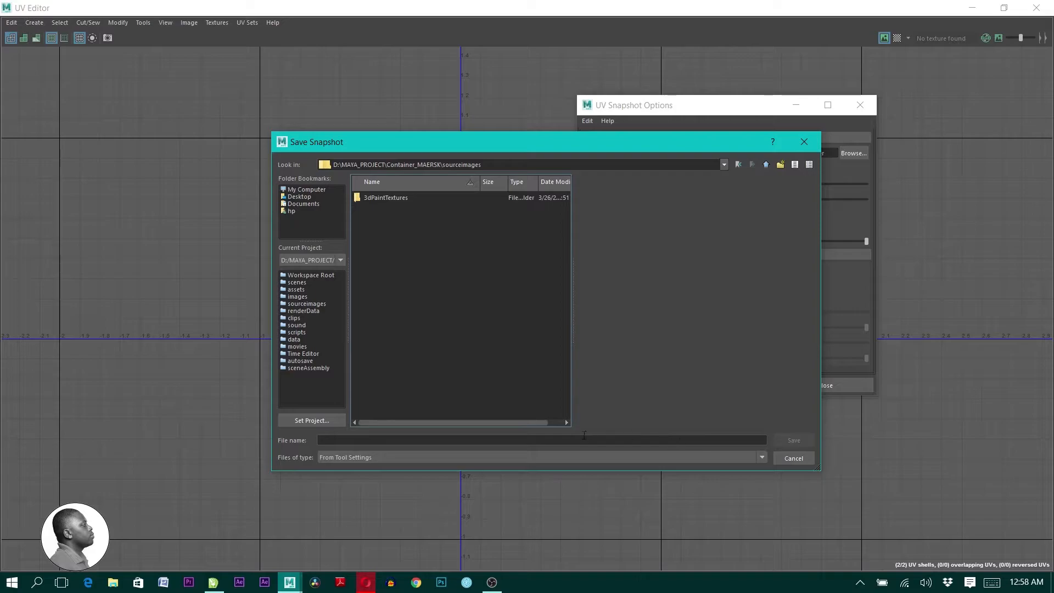
Name the snapshot "UV map", set its image format to PNG, and export it
left_click(568, 441)
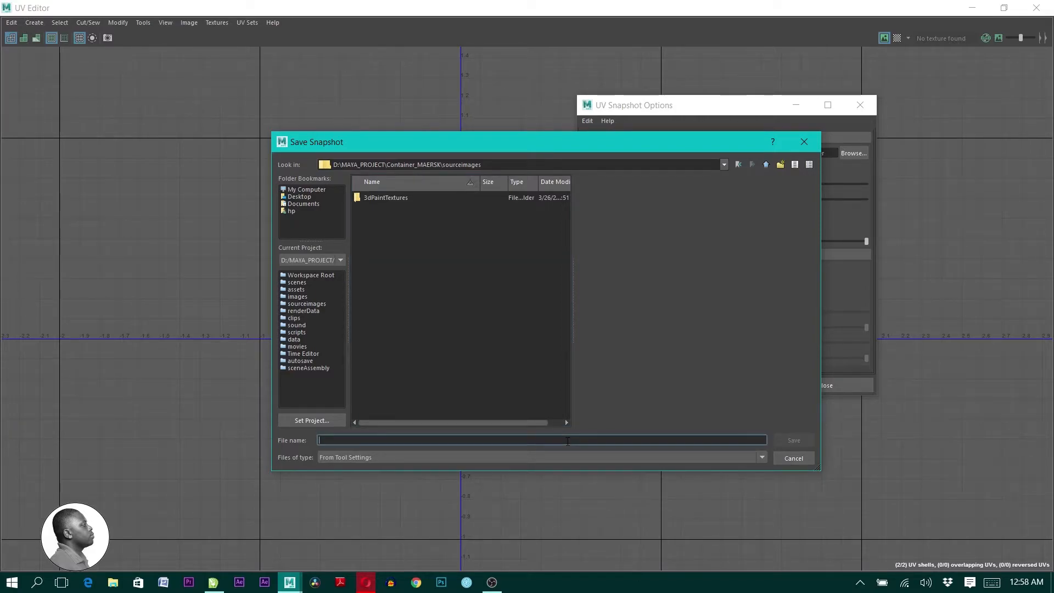
type("U")
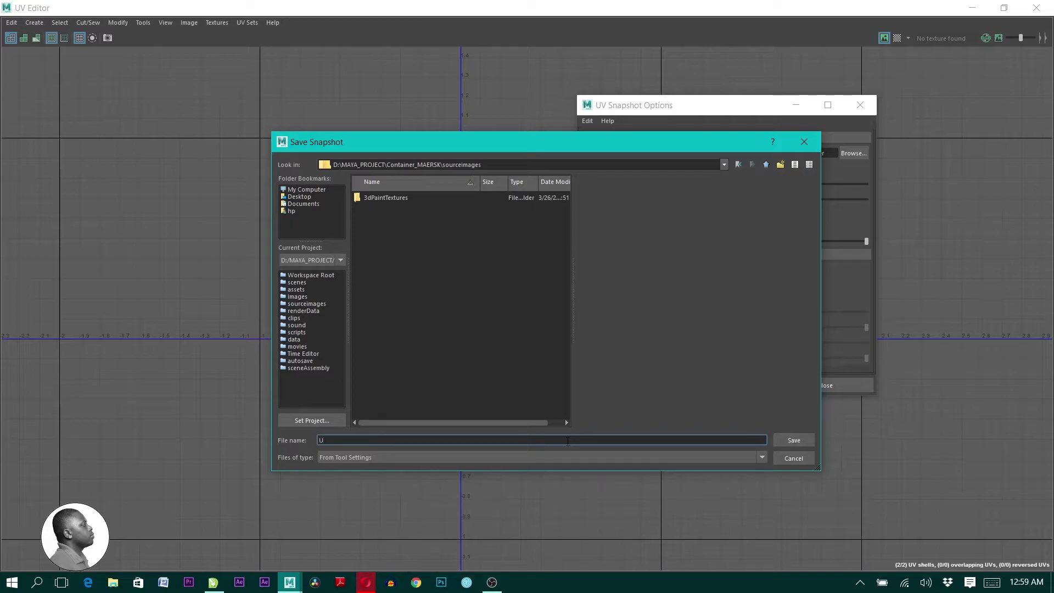
type("V map")
left_click(794, 440)
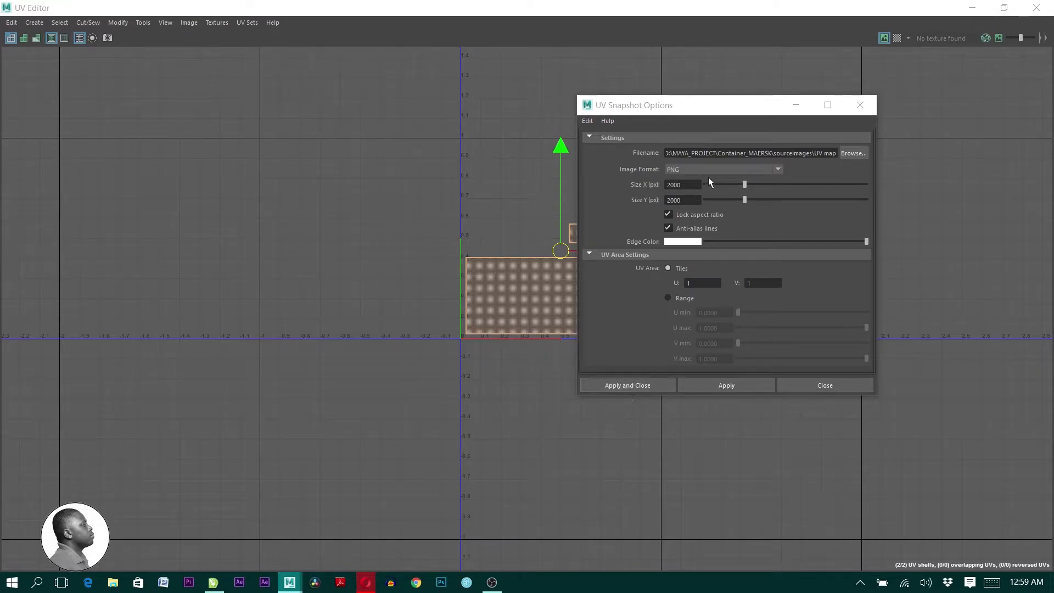
left_click(779, 167)
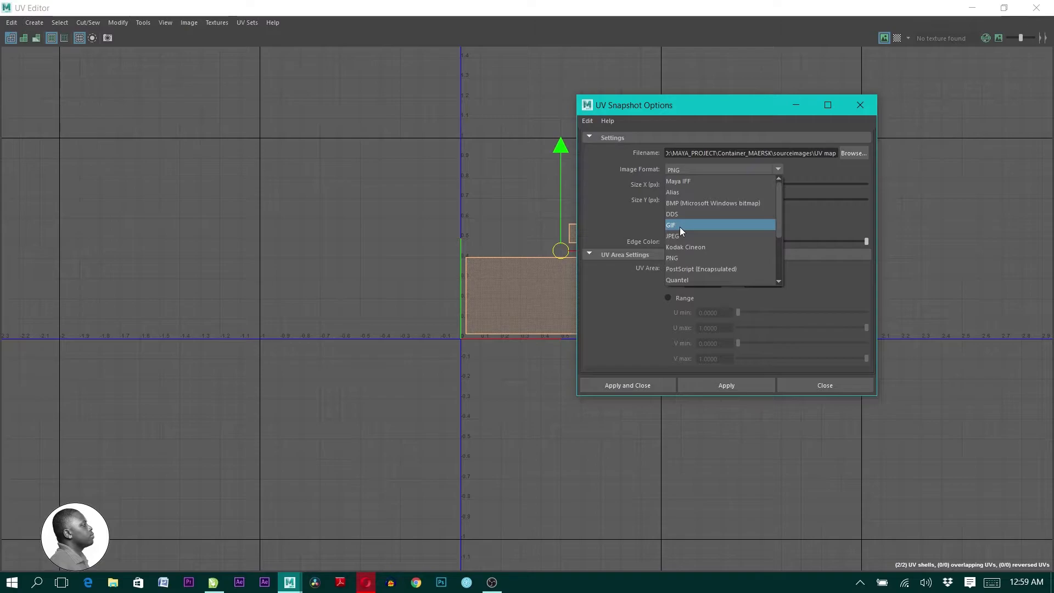
left_click(687, 258)
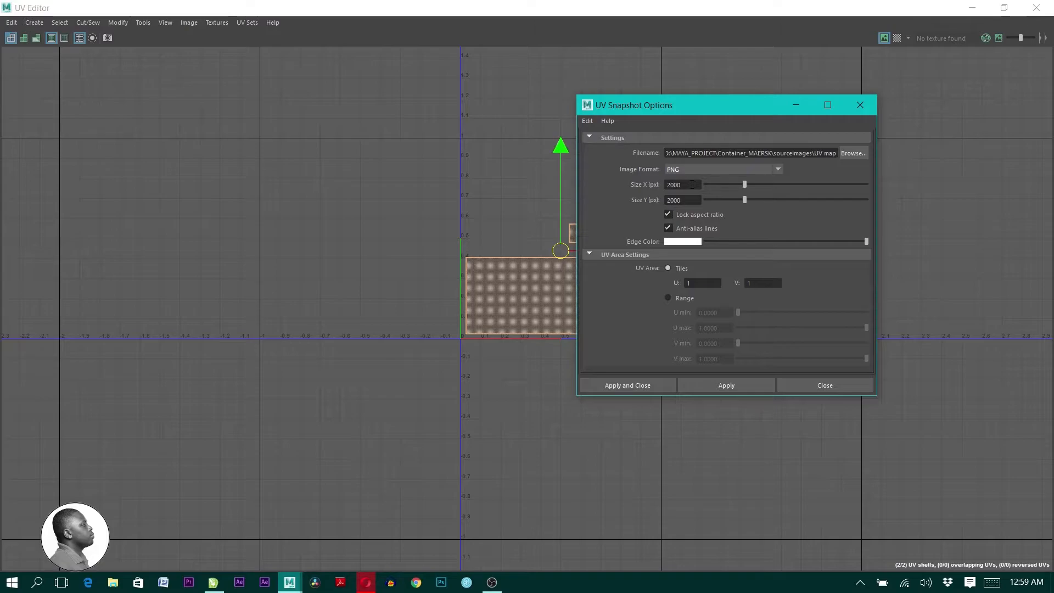
left_click(632, 386)
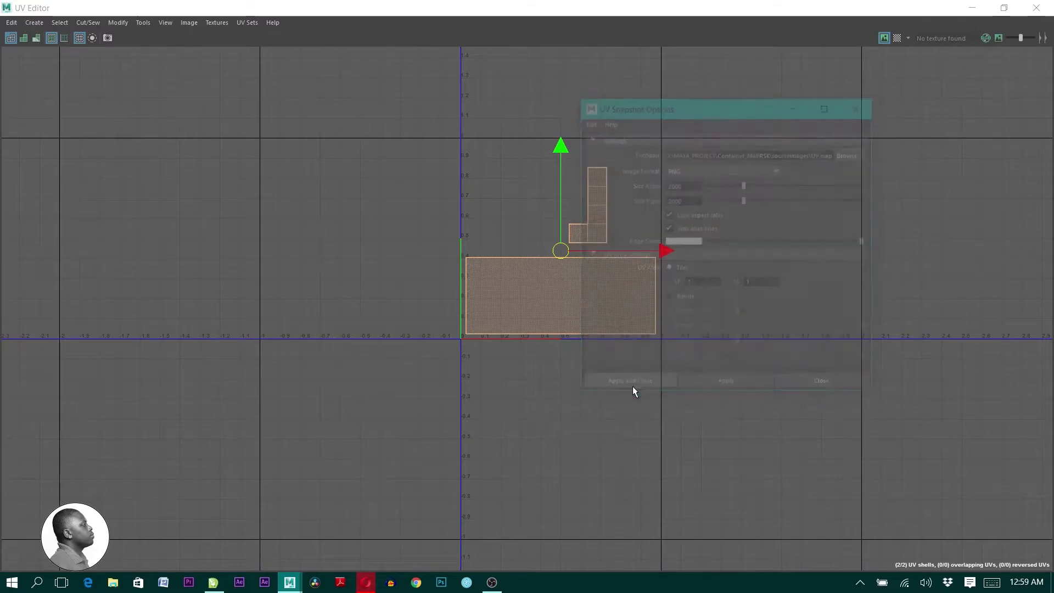
Minimize the UV Editor, switch to CorelDRAW, and browse to D:\MAYA_PROJECT\Container_MAERSK\sourceimages in File Explorer
left_click(971, 10)
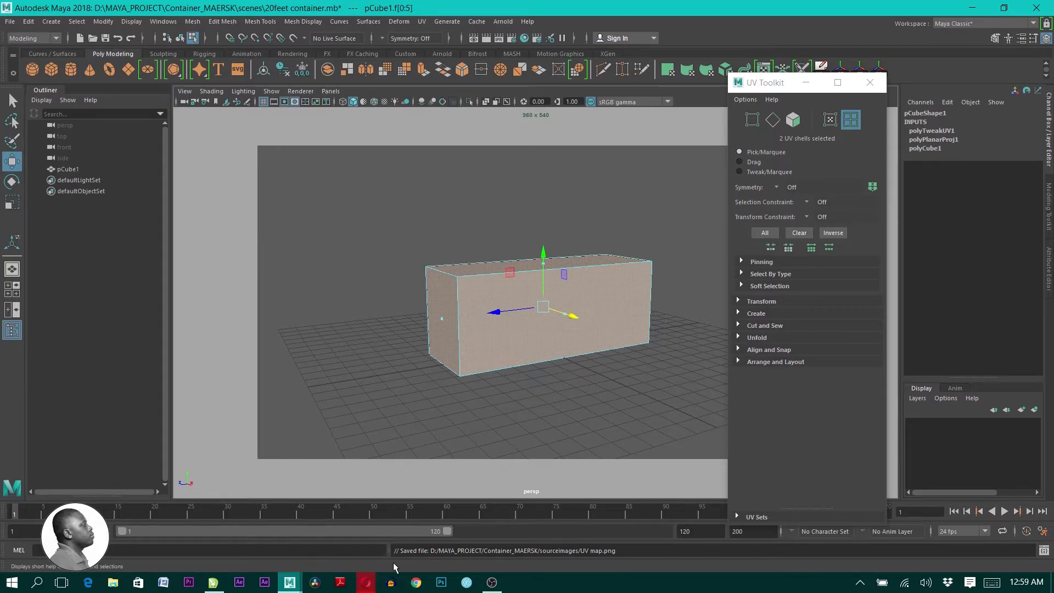
left_click(214, 584)
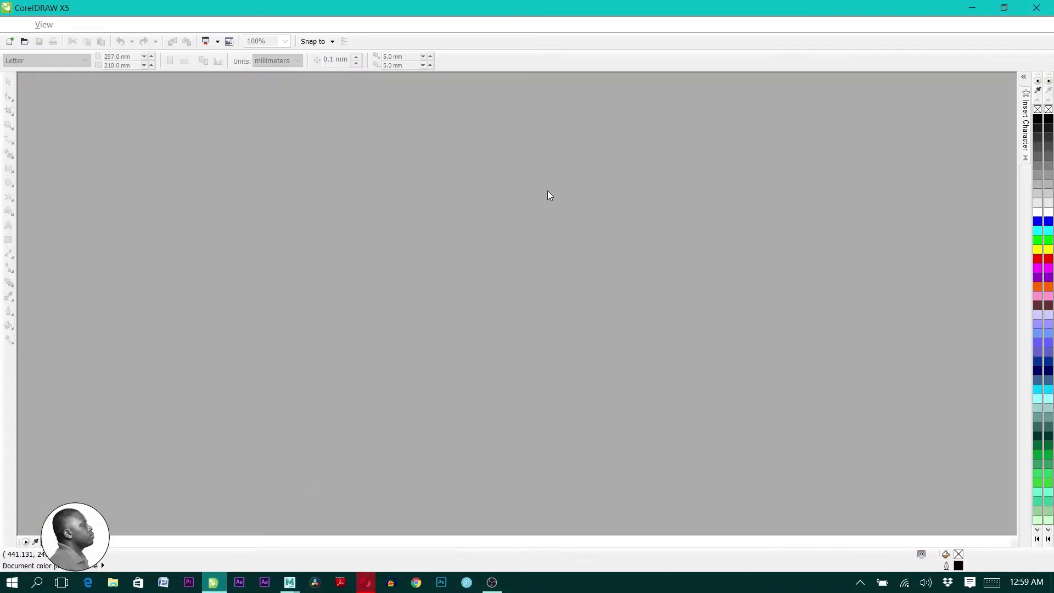
left_click(114, 583)
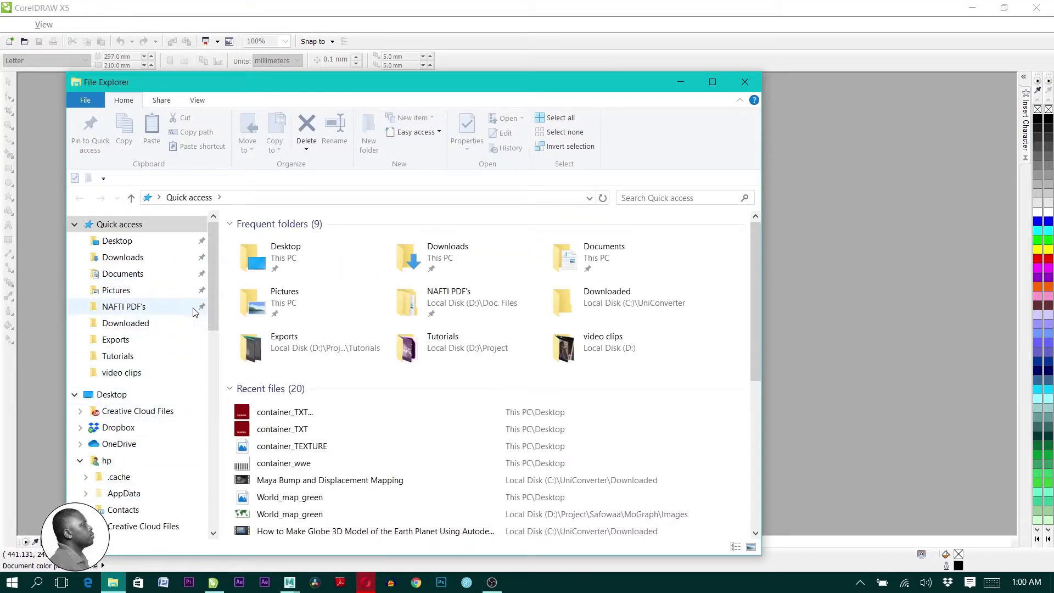
left_click_drag(212, 267, 215, 380)
left_click(116, 416)
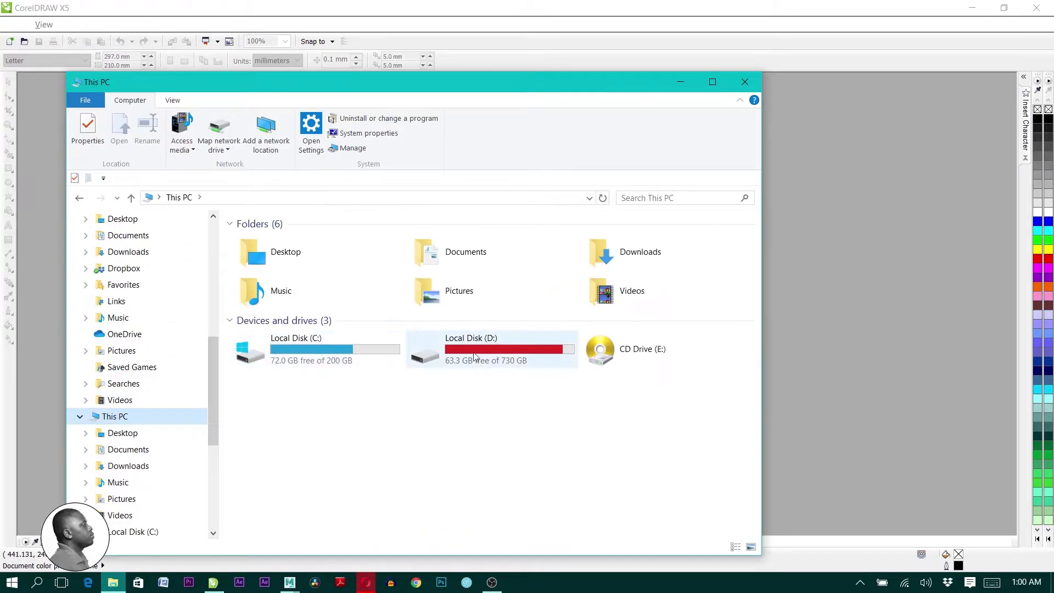
double_click(427, 346)
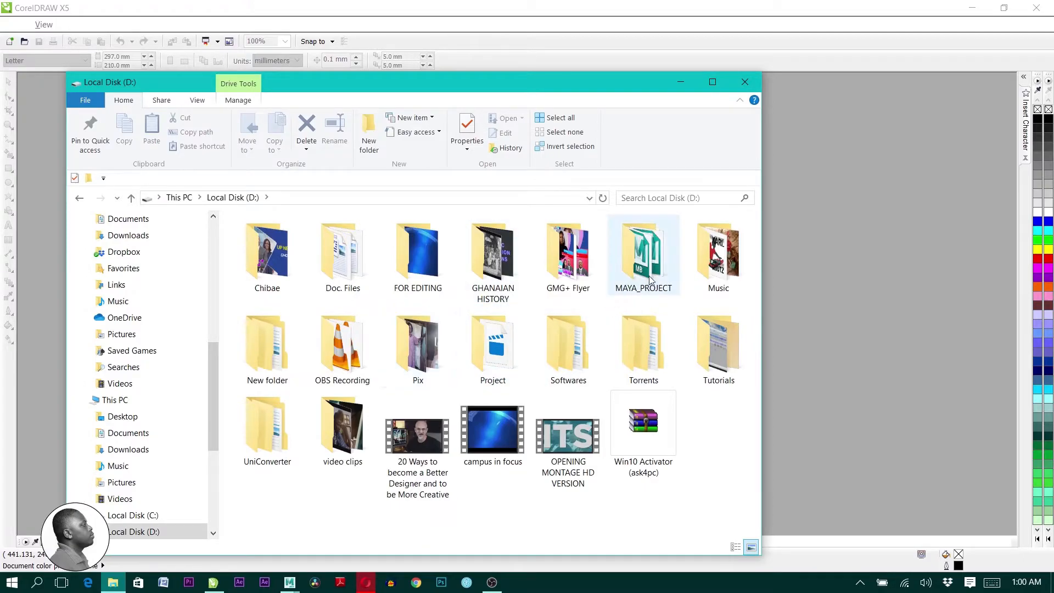
double_click(644, 254)
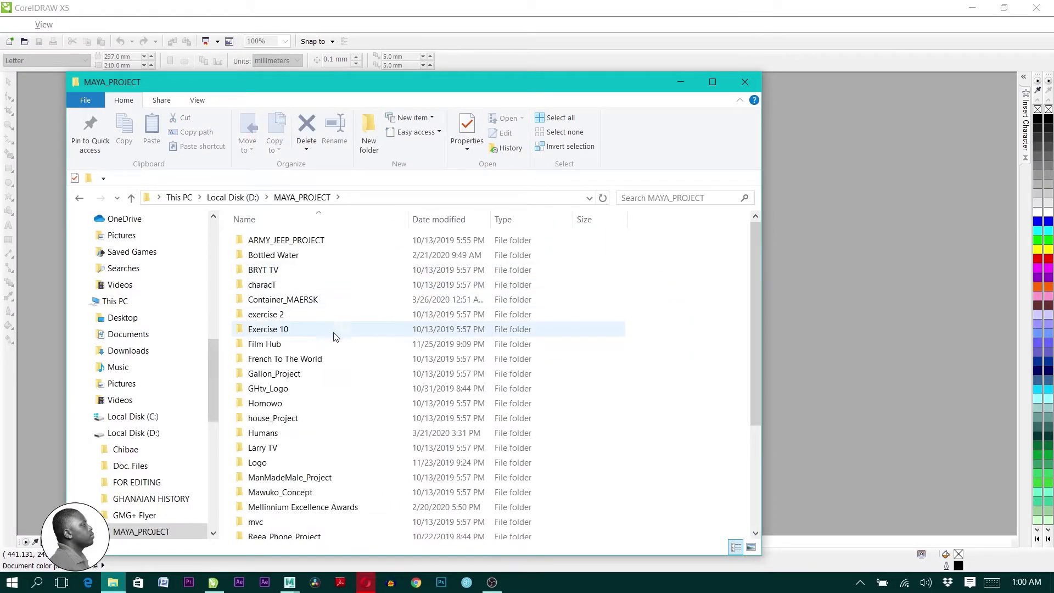
left_click(290, 305)
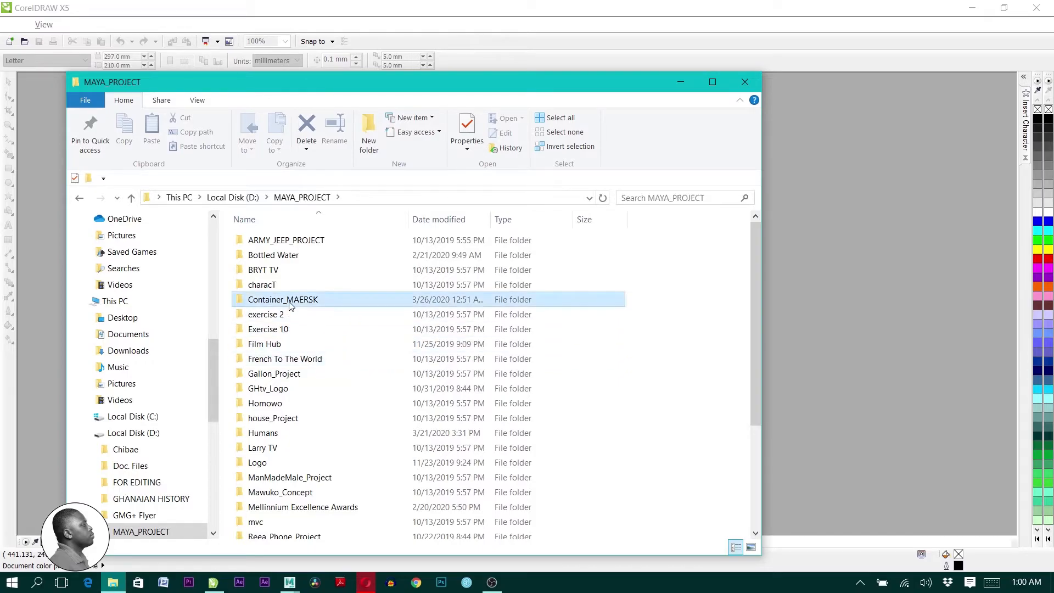
double_click(290, 305)
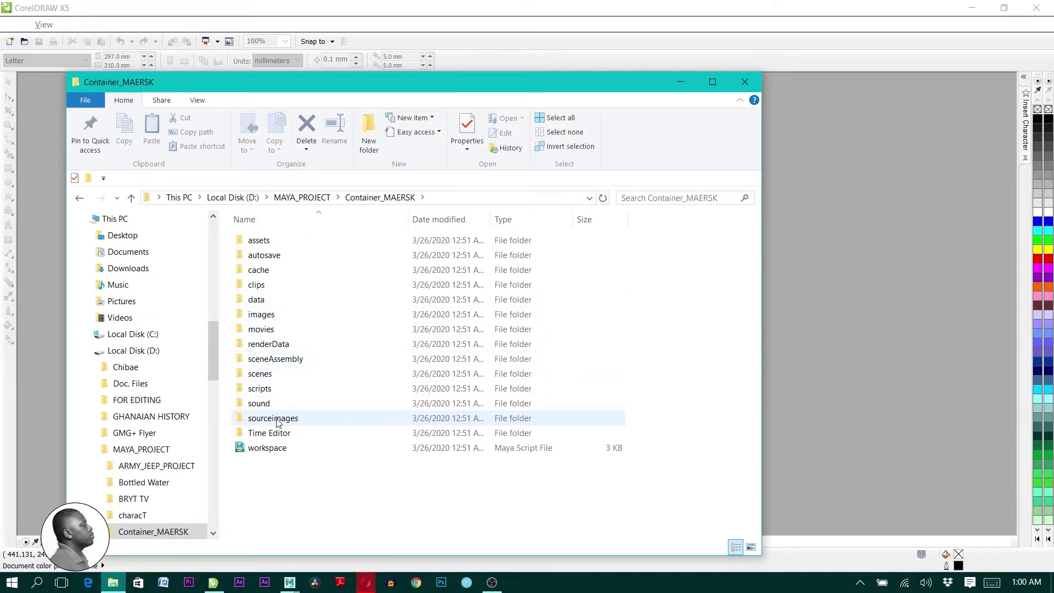
double_click(278, 419)
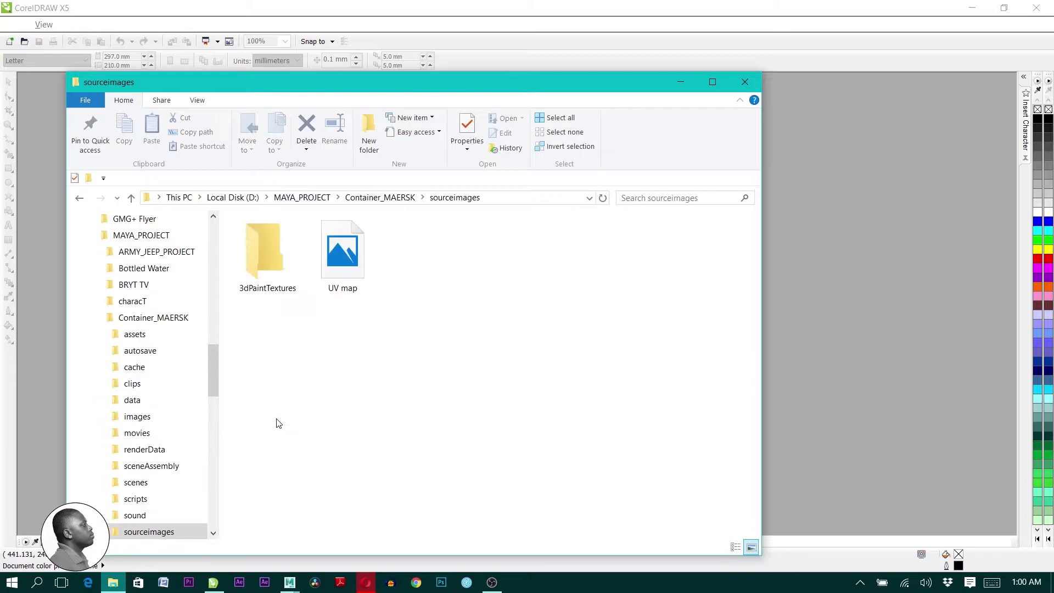
Open the UV map image from the sourceimages folder in CorelDRAW
left_click(346, 258)
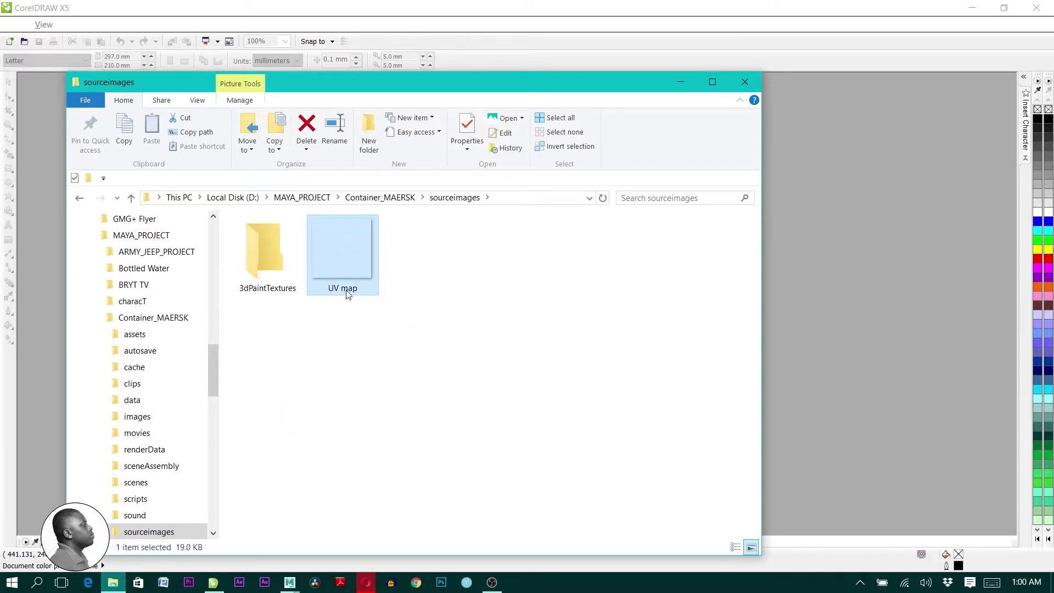
left_click_drag(343, 255, 847, 235)
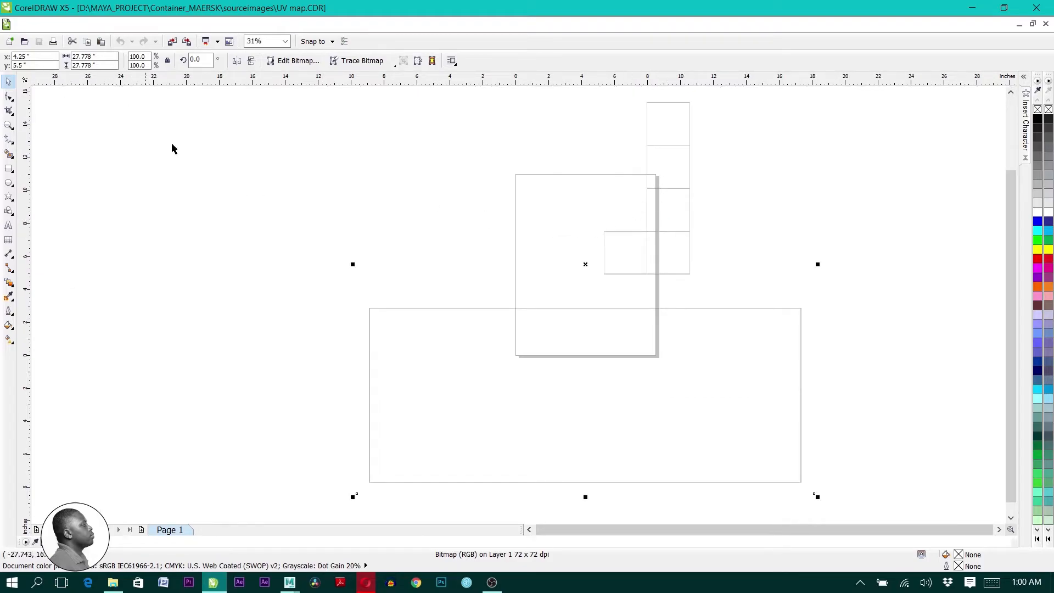
Copy the UV map bitmap's width value and deselect the bitmap
left_click(88, 56)
key("ctrl+c")
left_click(155, 183)
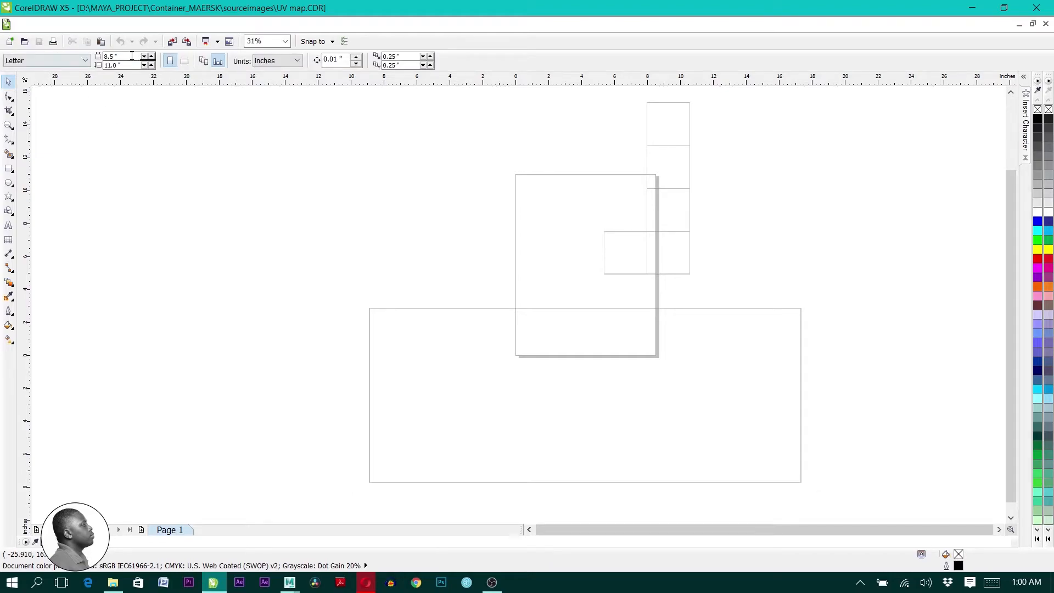
Set the page width and height to 27.778 inches to match the UV map bitmap
key("ctrl+v")
key("ctrl+v")
key("Return")
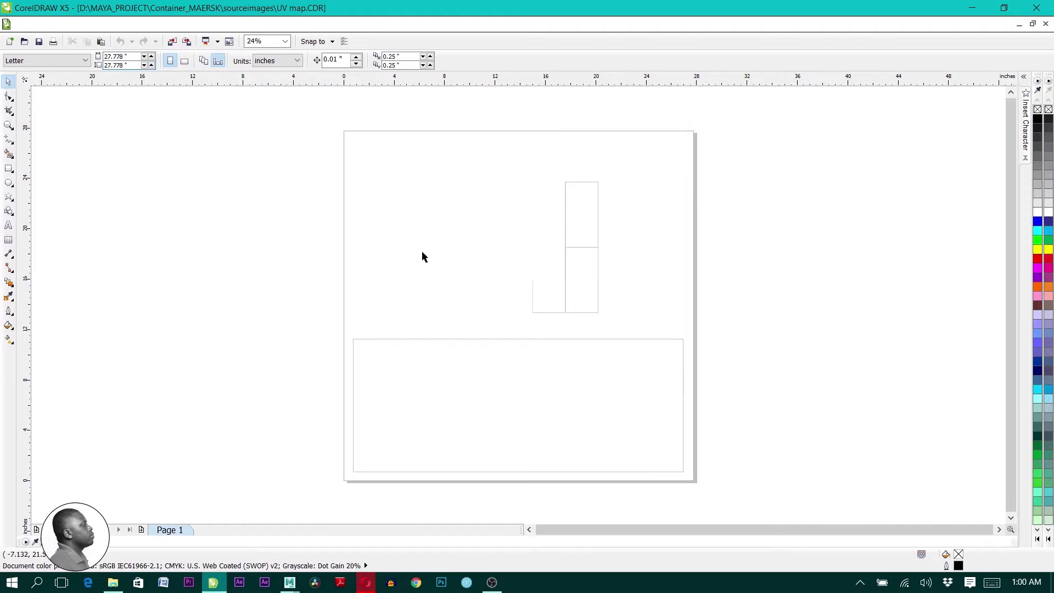
left_click(557, 234)
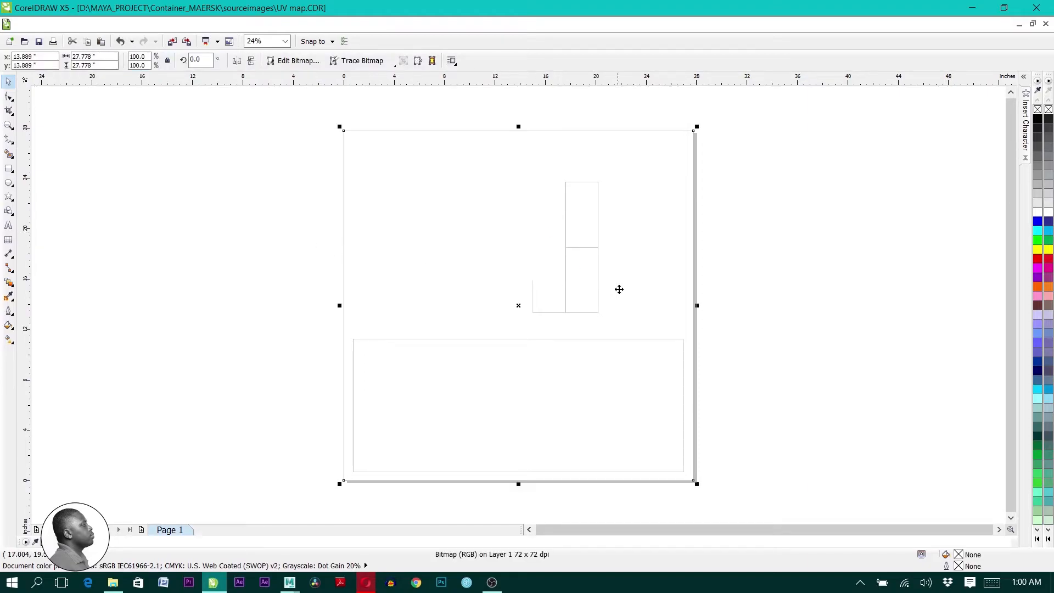
left_click(709, 378)
Draw a tall rectangle about 1.97 by 10.58 inches inside the leftmost end of the large UV panel outline
scroll(491, 444, "up", 2)
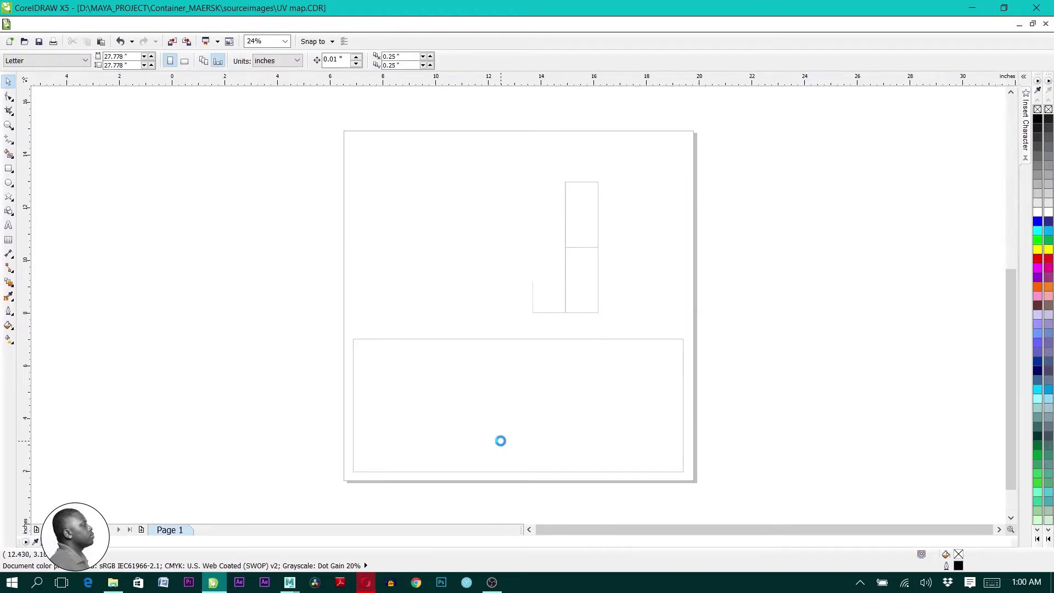
scroll(539, 365, "down", 2)
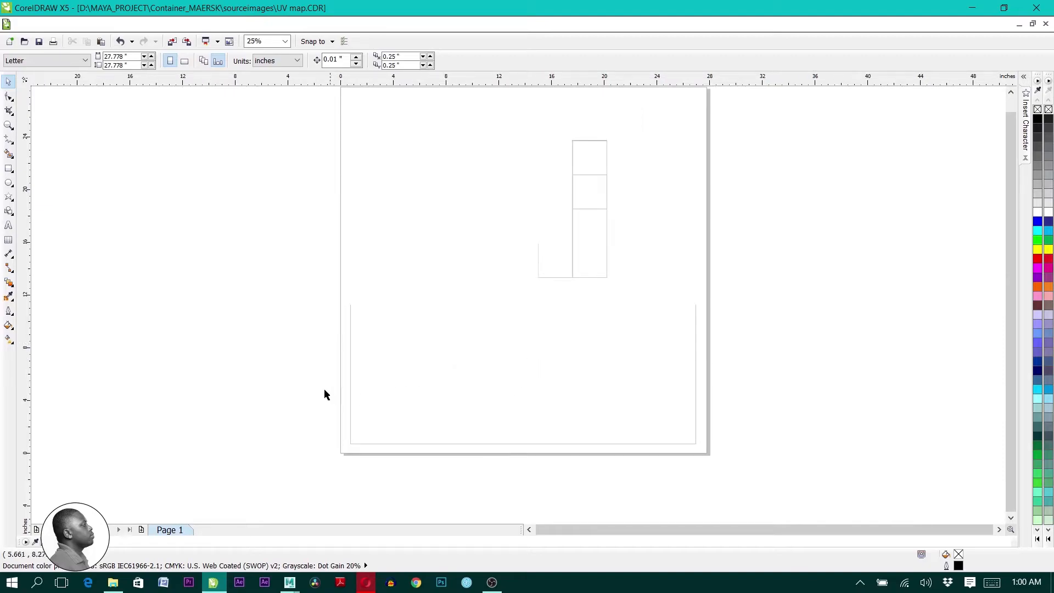
left_click(9, 125)
left_click_drag(306, 268, 738, 477)
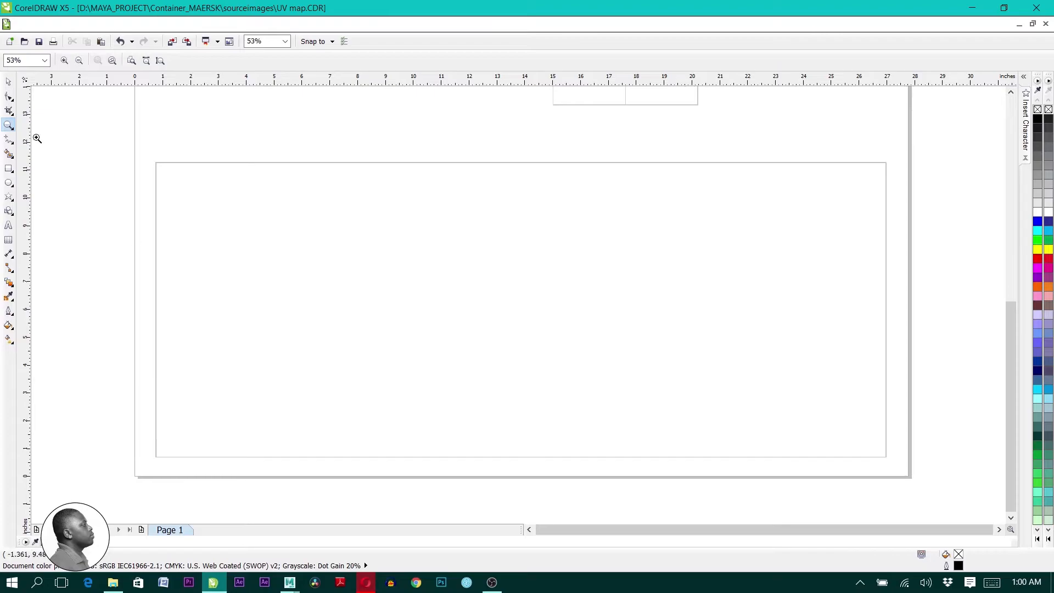
left_click(8, 81)
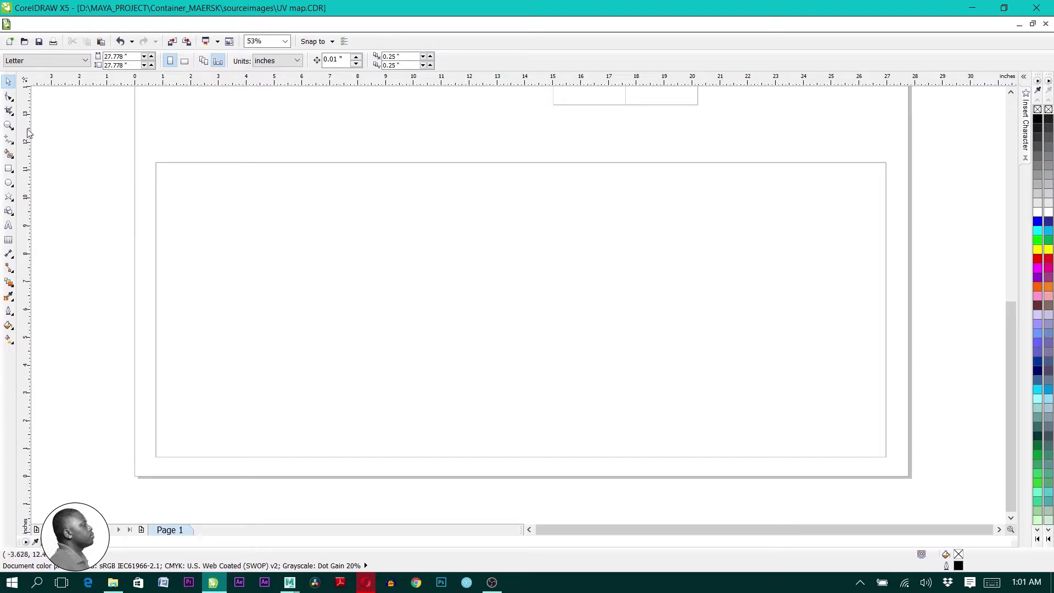
left_click(9, 169)
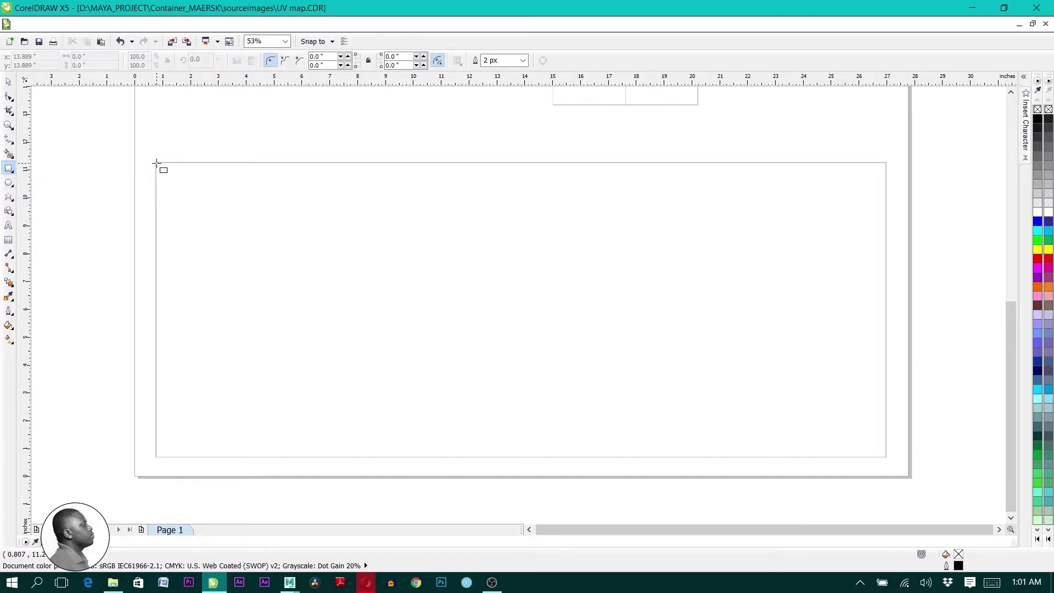
left_click_drag(155, 162, 210, 456)
key("space")
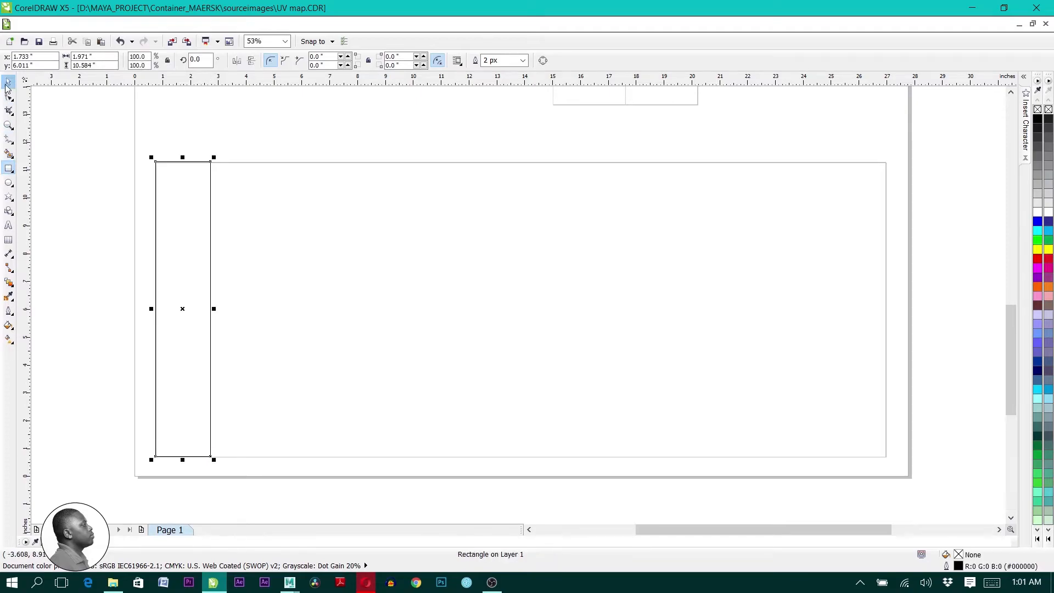
Duplicate the rectangle side by side past the far end of the panel, and scale the row down to the panel's width
left_click_drag(184, 309, 235, 313)
key("ctrl+r")
key("ctrl+r")
key("ctrl+r")
key("ctrl+r")
key("ctrl+r")
key("ctrl+r")
key("ctrl+r")
key("ctrl+r")
key("ctrl+r")
key("ctrl+r")
key("ctrl+r")
key("ctrl+r")
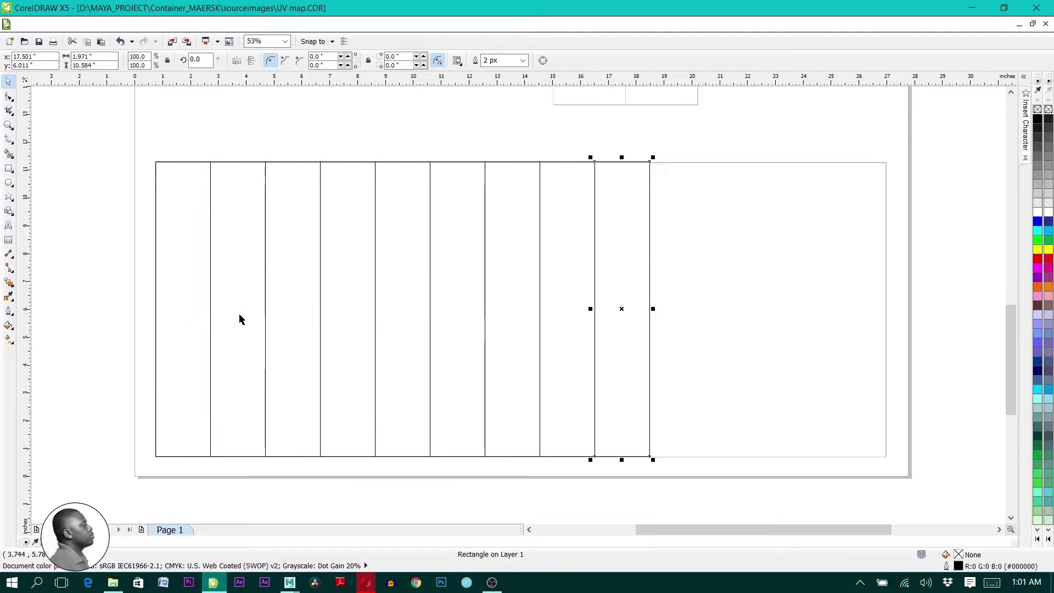
key("ctrl+r")
left_click_drag(994, 141, 139, 465)
left_click_drag(984, 309, 891, 307)
Fill the first rectangle of the row with black
left_click(164, 238)
scroll(133, 238, "up", 1)
mouse_move(273, 372)
left_mouse_down()
mouse_move(204, 379)
mouse_move(266, 385)
mouse_move(266, 367)
left_mouse_up()
left_click(1038, 118)
Create narrow strips with a black-to-white fountain fill along both vertical edges of the black rectangle, mirrored so each fades outward
left_click(9, 340)
left_click(47, 340)
scroll(243, 383, "up", 2)
left_click_drag(339, 313, 354, 314)
left_click_drag(269, 314, 230, 321)
scroll(283, 314, "down", 1)
left_click(8, 81)
scroll(260, 330, "down", 1)
left_click(239, 63)
scroll(159, 337, "up", 1)
scroll(241, 299, "down", 2)
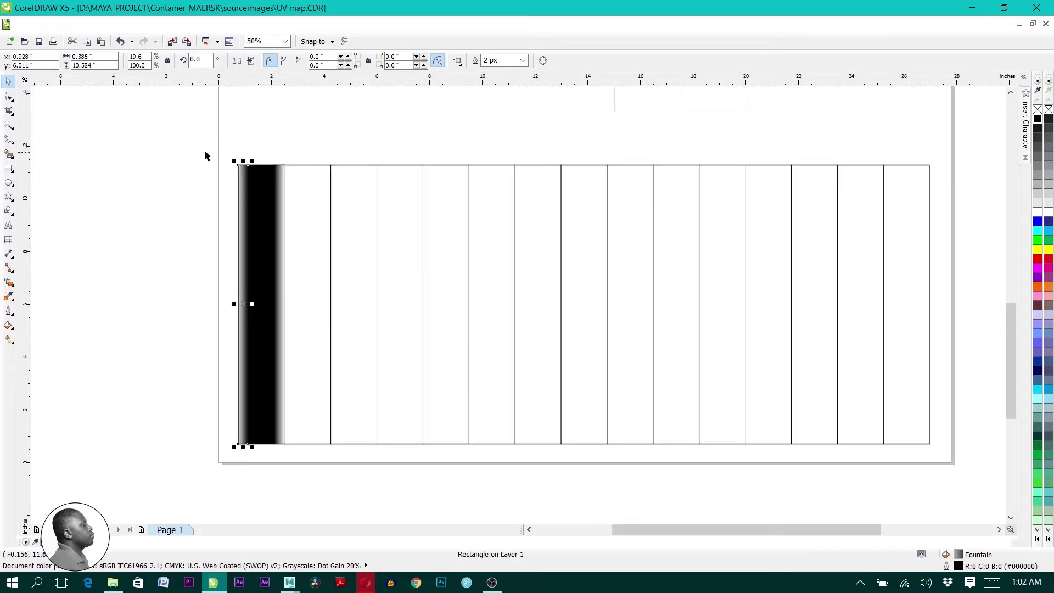
Delete the extra rectangle by the black bar, and remove the outline from the bar's three pieces
left_click(332, 192)
left_click(316, 191)
key("Delete")
left_click_drag(293, 197, 337, 451)
right_click(1038, 108)
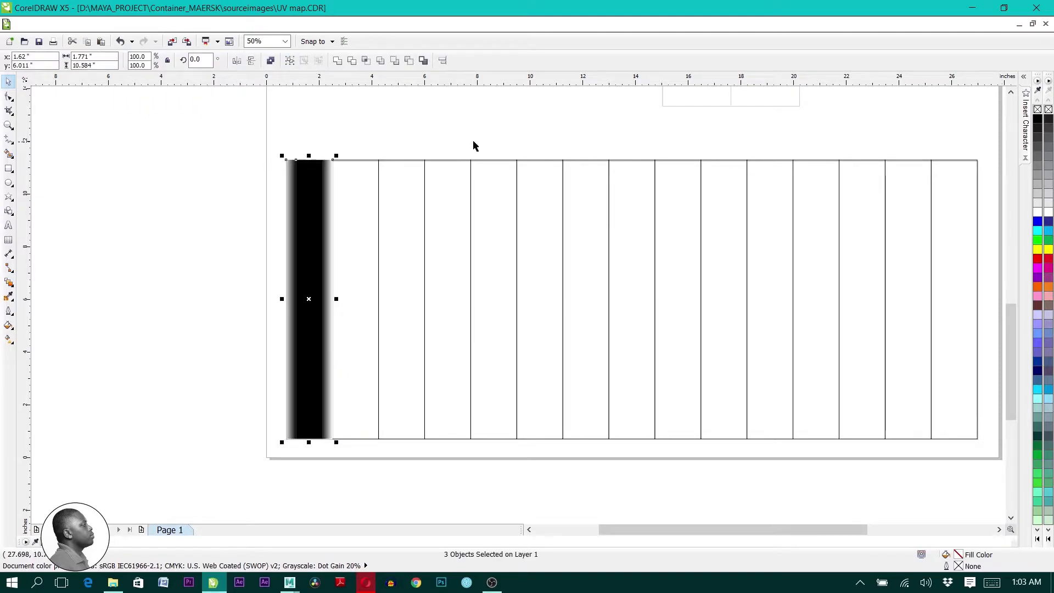
key("Escape")
Stretch the two gradient strips slightly inward so they meet the black bar without gaps
scroll(313, 261, "up", 2)
left_click(228, 263)
left_click_drag(249, 413, 251, 412)
left_click(357, 398)
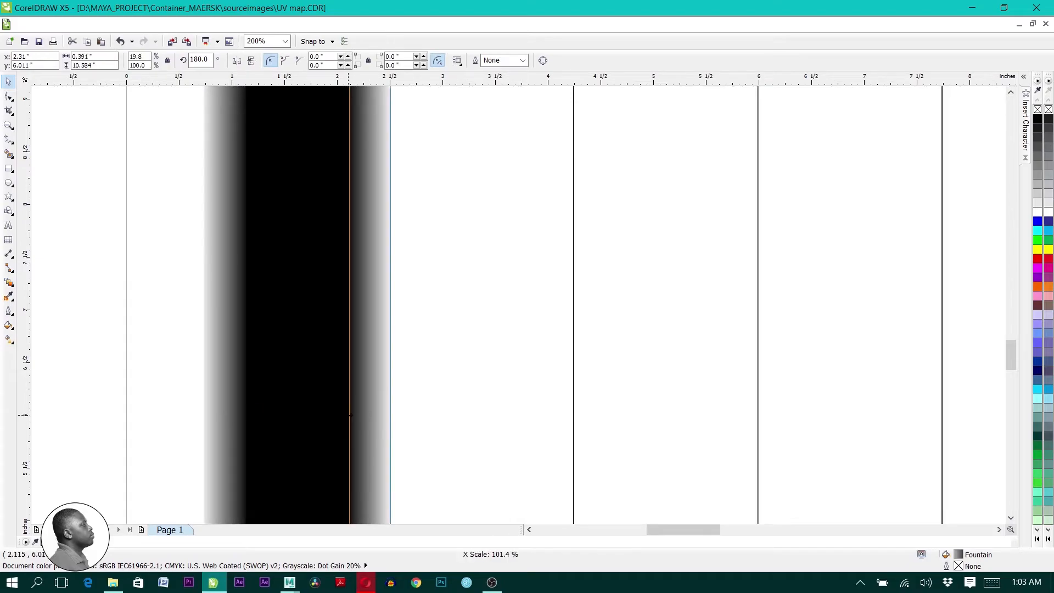
scroll(333, 312, "down", 2)
Group the bar's three pieces and shorten the group symmetrically about its centre to about 9.66 inches high
left_click_drag(278, 179, 357, 501)
left_click(290, 61)
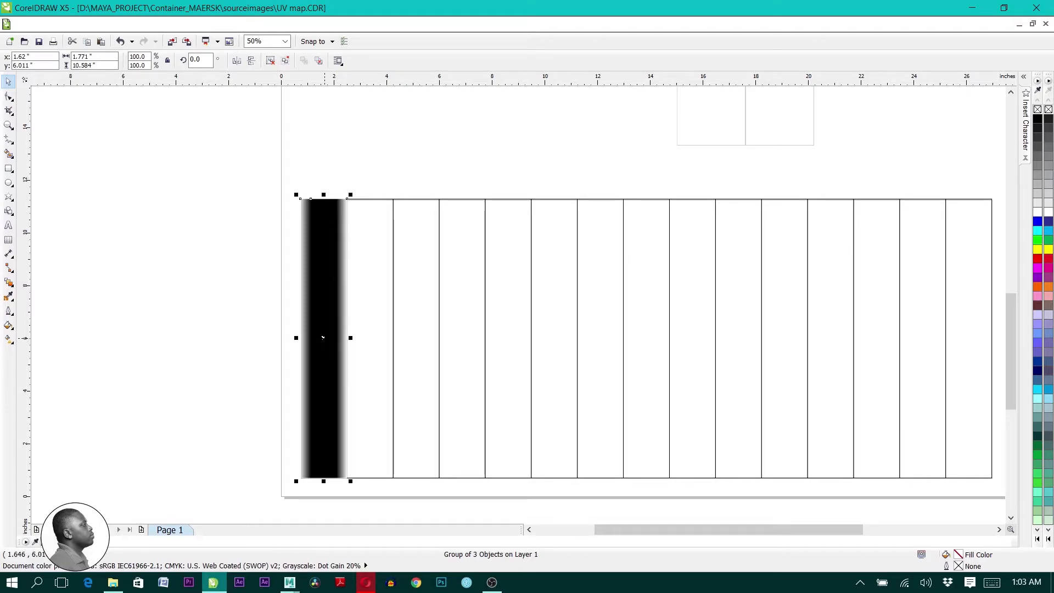
left_click_drag(324, 195, 323, 207, "shift")
Duplicate the shaded bar onto every second rectangle of the row until eight bars span the panel
left_click_drag(323, 338, 416, 337)
key("ctrl+r")
key("ctrl+r")
key("ctrl+r")
key("ctrl+r")
key("ctrl+r")
key("ctrl+r")
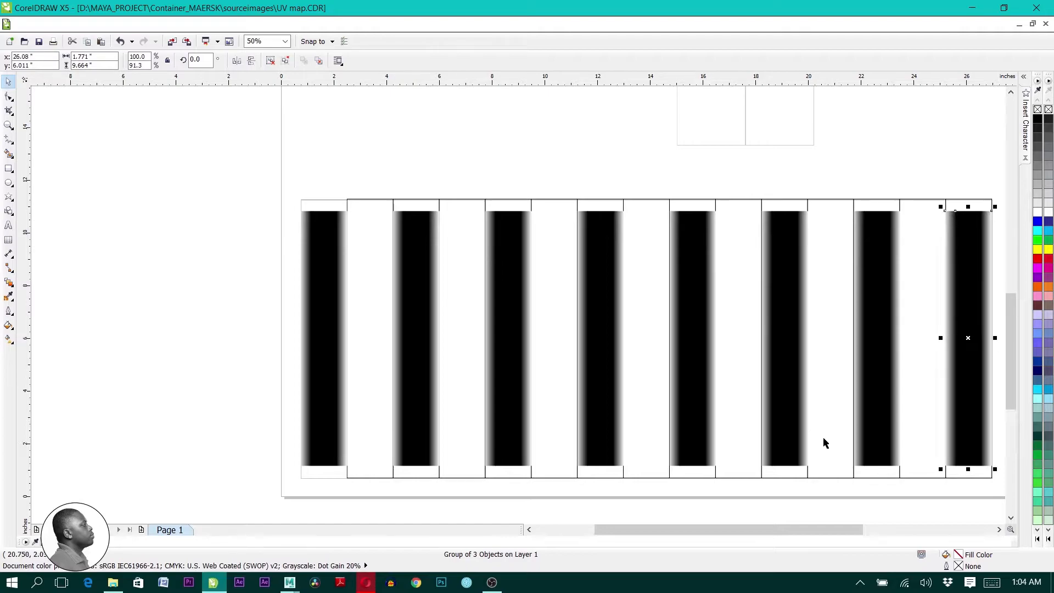
Delete all the outlined guide rectangles behind and between the shaded bars
left_click(368, 200)
key("Delete")
left_click(414, 200)
key("Delete")
left_click(467, 200)
key("Delete")
left_click(523, 200)
key("Delete")
left_click(558, 200)
key("Delete")
left_click(604, 201)
key("Delete")
key("Delete")
left_click(742, 201)
key("Delete")
left_click(786, 200)
key("Delete")
left_click(831, 201)
key("Delete")
left_click(877, 201)
key("Delete")
left_click(923, 200)
key("Delete")
left_click(961, 200)
key("Delete")
middle_click_drag(933, 216, 801, 223)
left_click(10, 170)
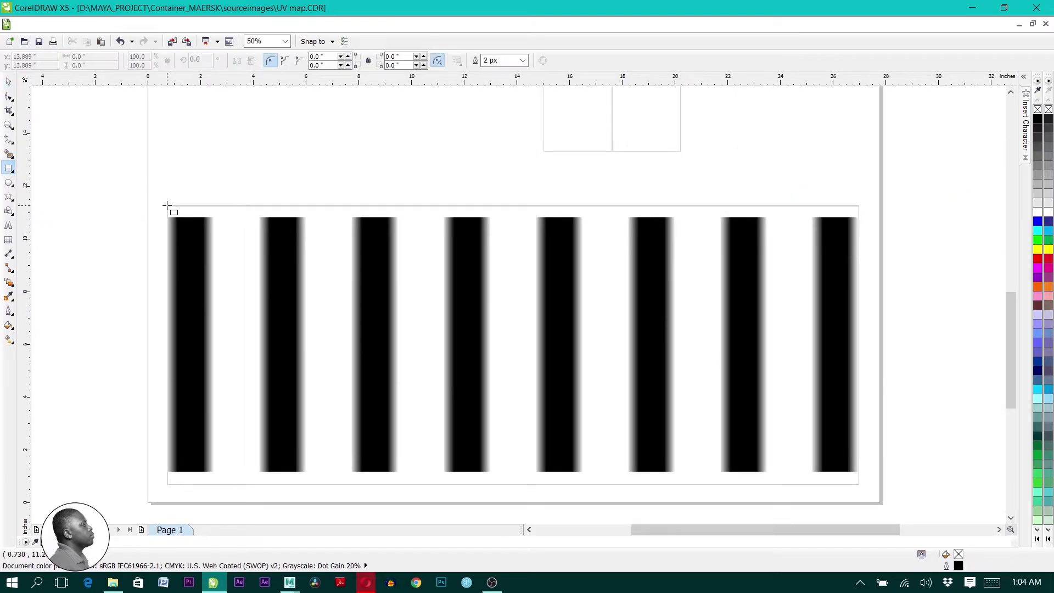
mouse_move(168, 205)
left_mouse_down()
mouse_move(231, 292)
mouse_move(349, 379)
mouse_move(537, 431)
mouse_move(860, 486)
left_mouse_up()
left_click(8, 81)
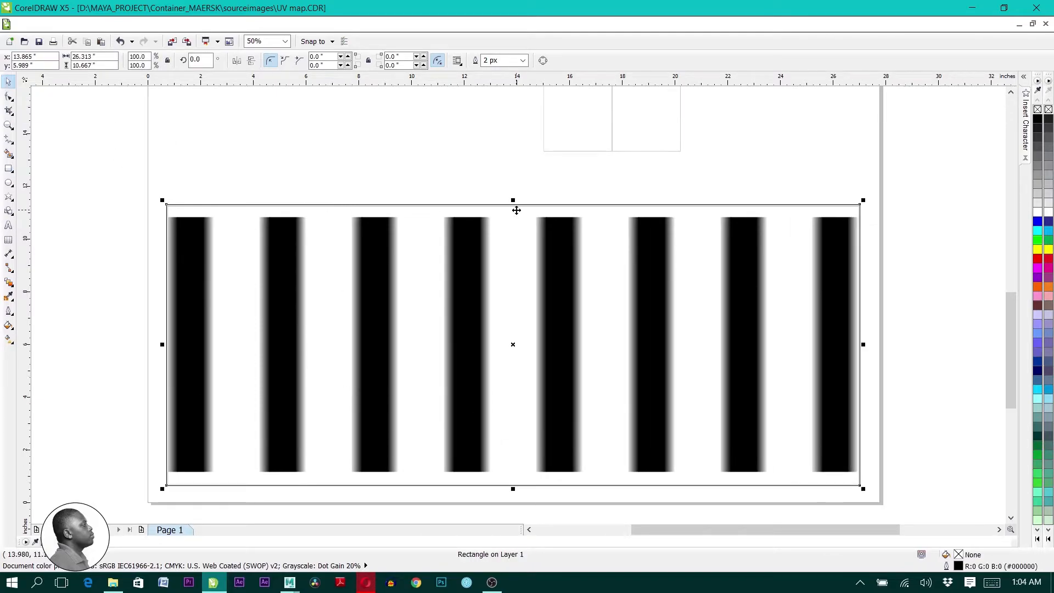
key("Delete")
Delete the UV map bitmap from the page, keeping the shaded bars
scroll(493, 226, "down", 1)
left_click_drag(1013, 283, 1012, 227)
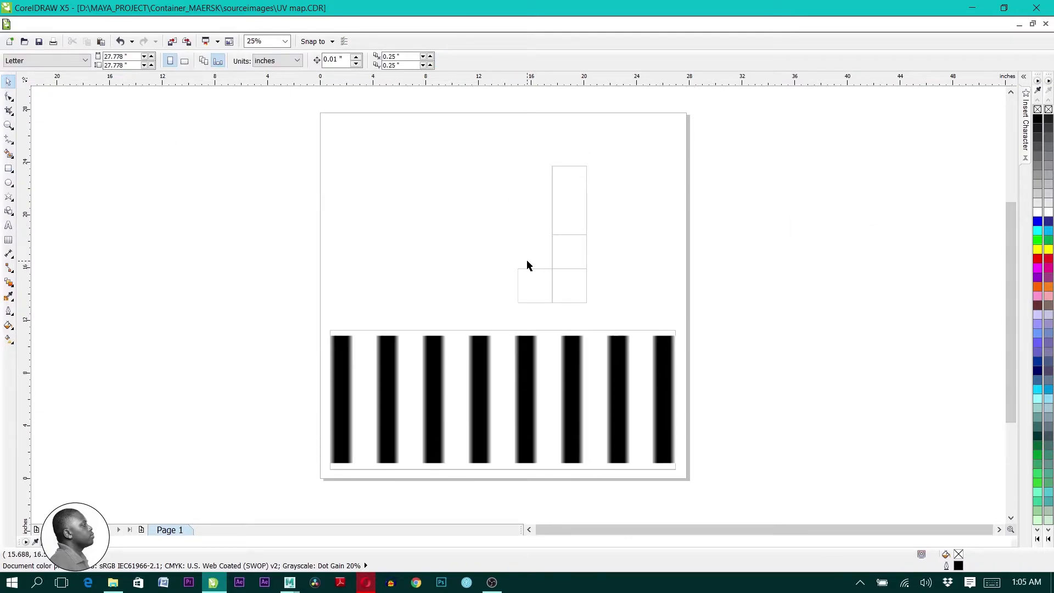
left_click_drag(556, 239, 548, 209)
key("Delete")
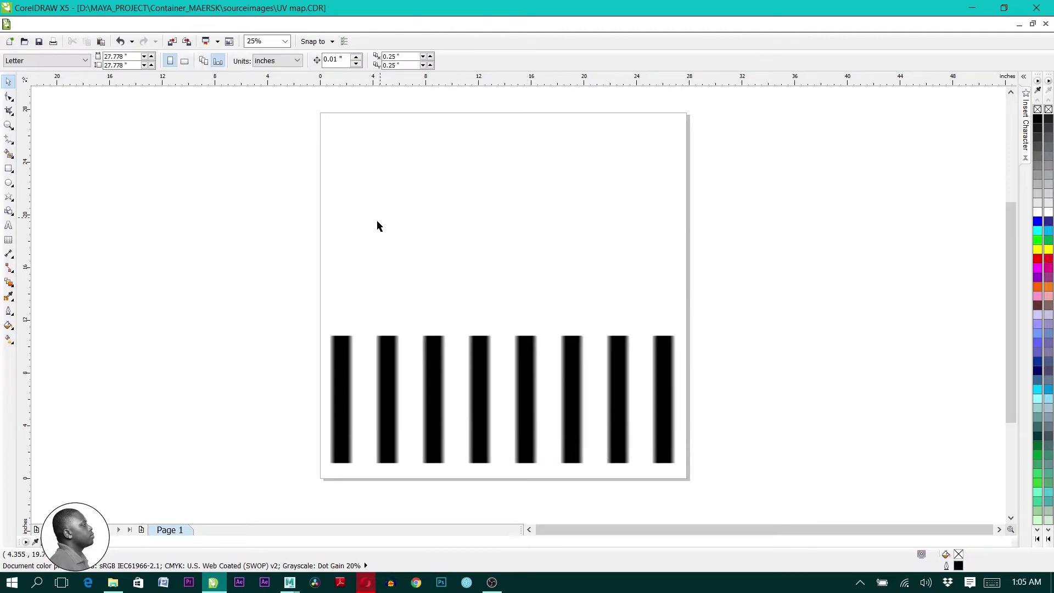
Add a page-sized rectangle behind the shaded bars and fill it with white
double_click(8, 170)
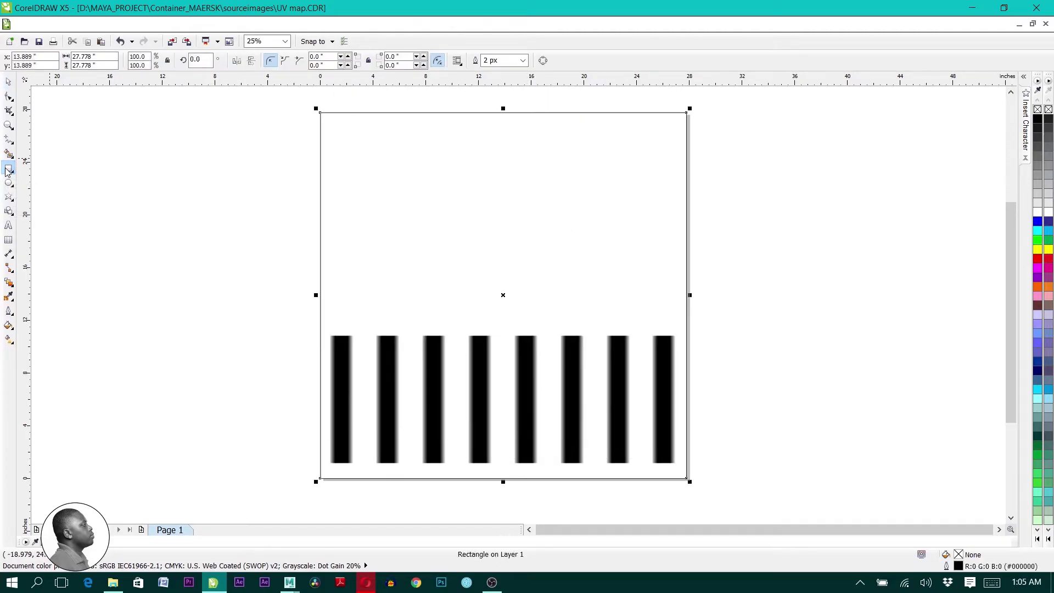
left_click(9, 81)
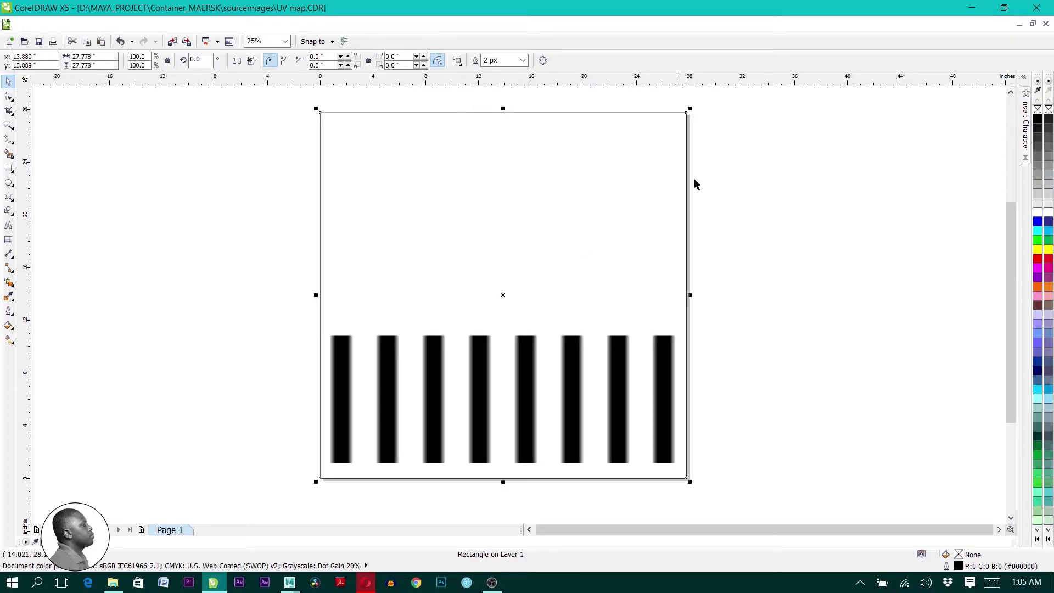
left_click(696, 127)
left_click_drag(712, 101, 291, 490)
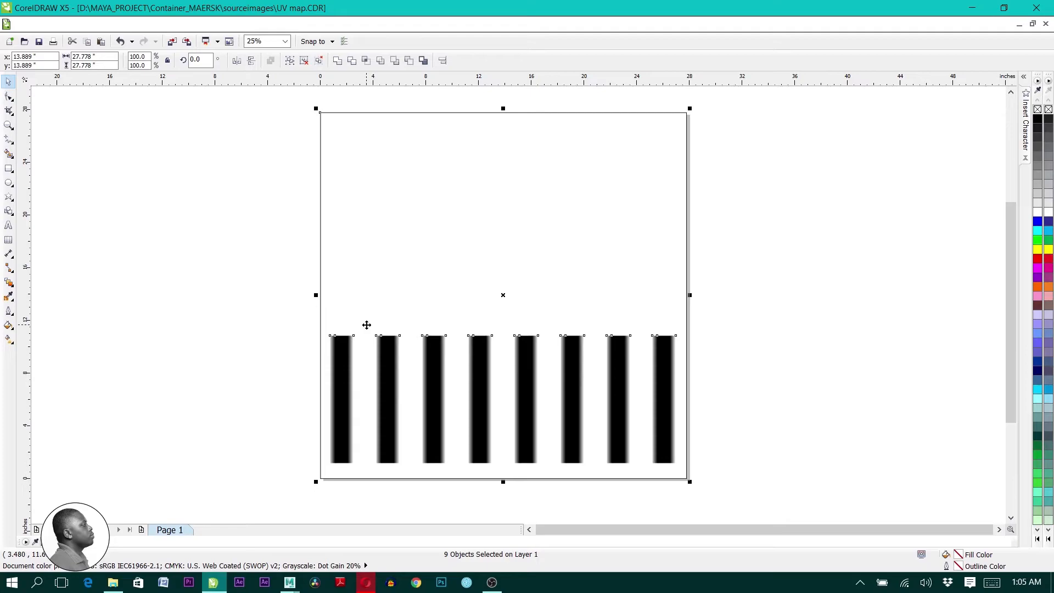
left_click(779, 331)
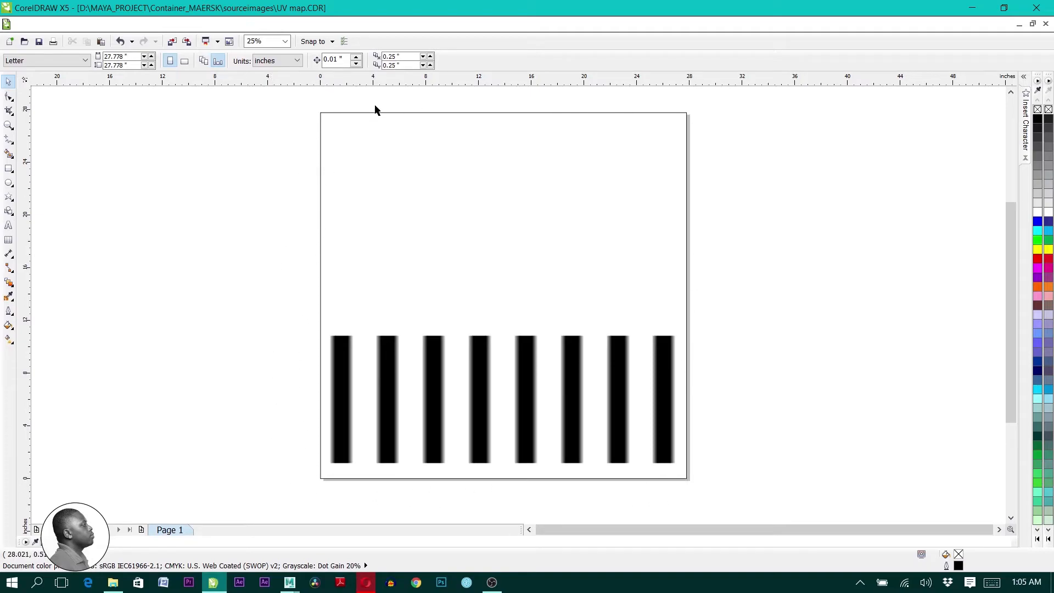
left_click(434, 113)
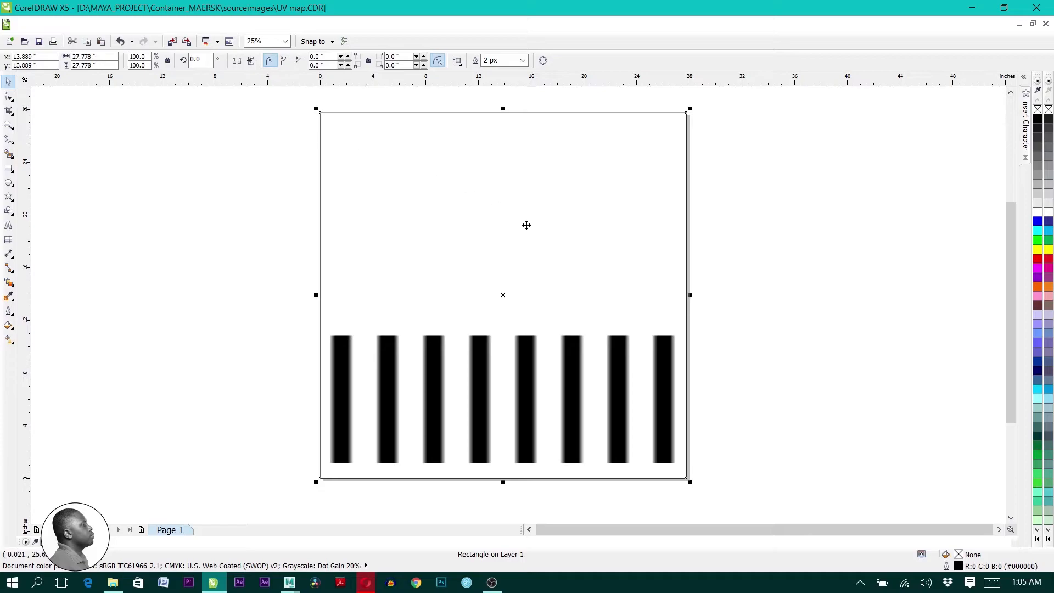
left_click(1037, 213)
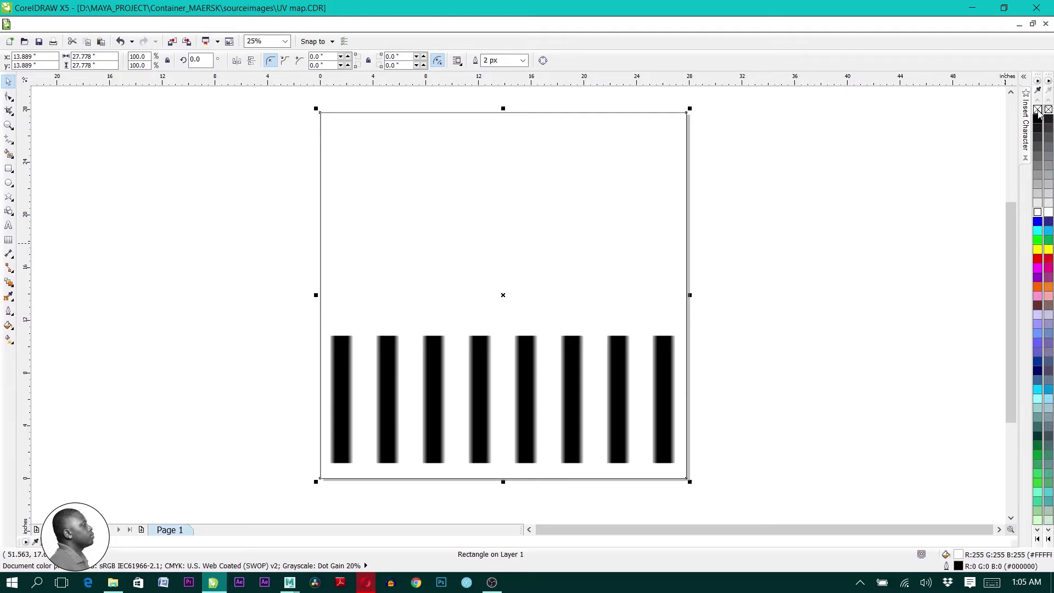
Export all objects as a PNG under a new file name into D:\MAYA_PROJECT\Container_MAERSK\sourceimages, with Selected only enabled
key("ctrl+a")
key("ctrl+e")
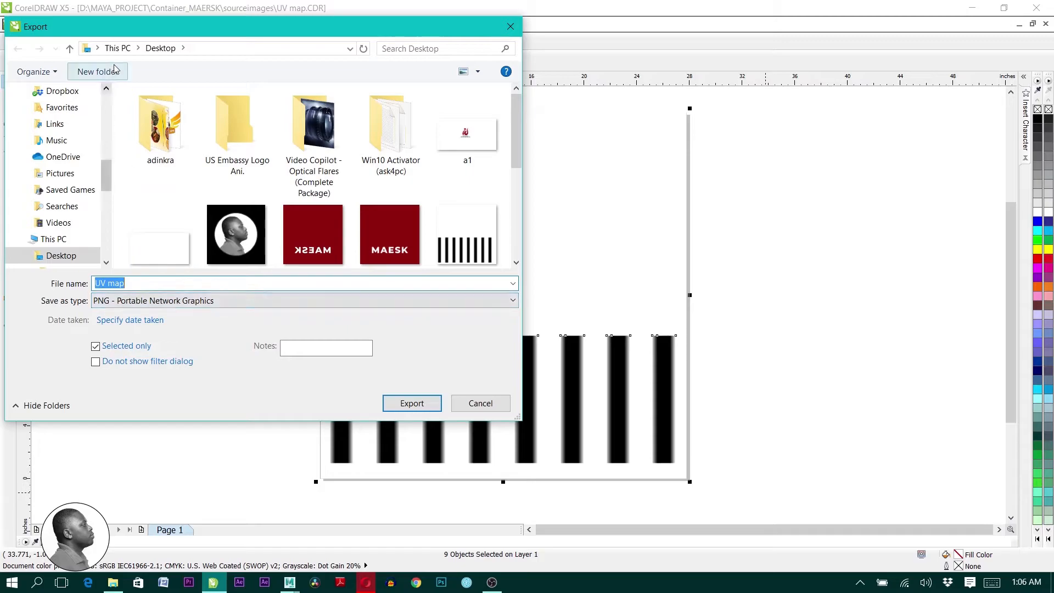
left_click(118, 48)
double_click(349, 237)
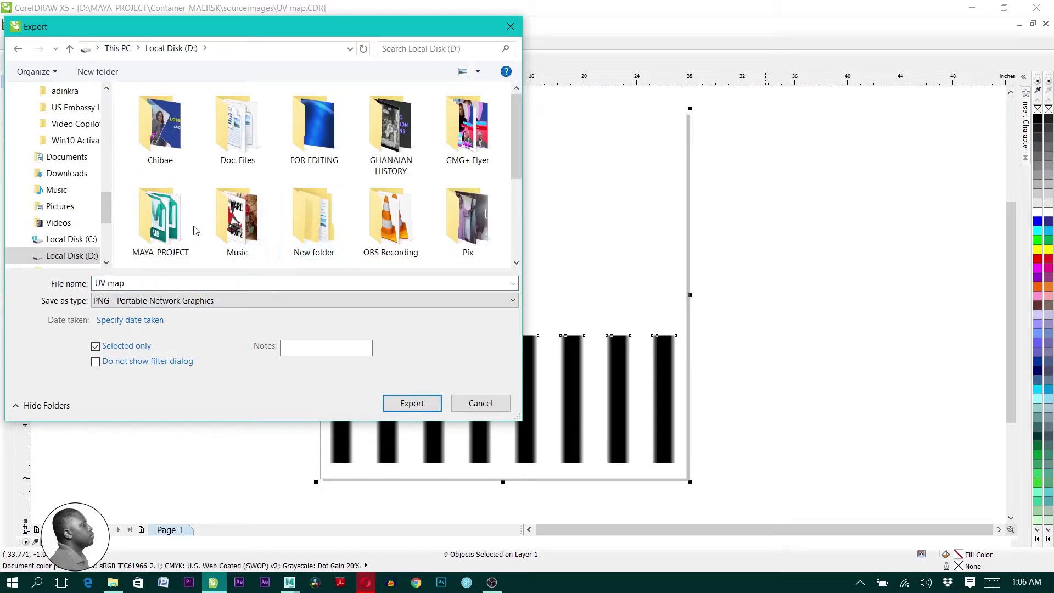
double_click(163, 224)
scroll(182, 214, "down", 2)
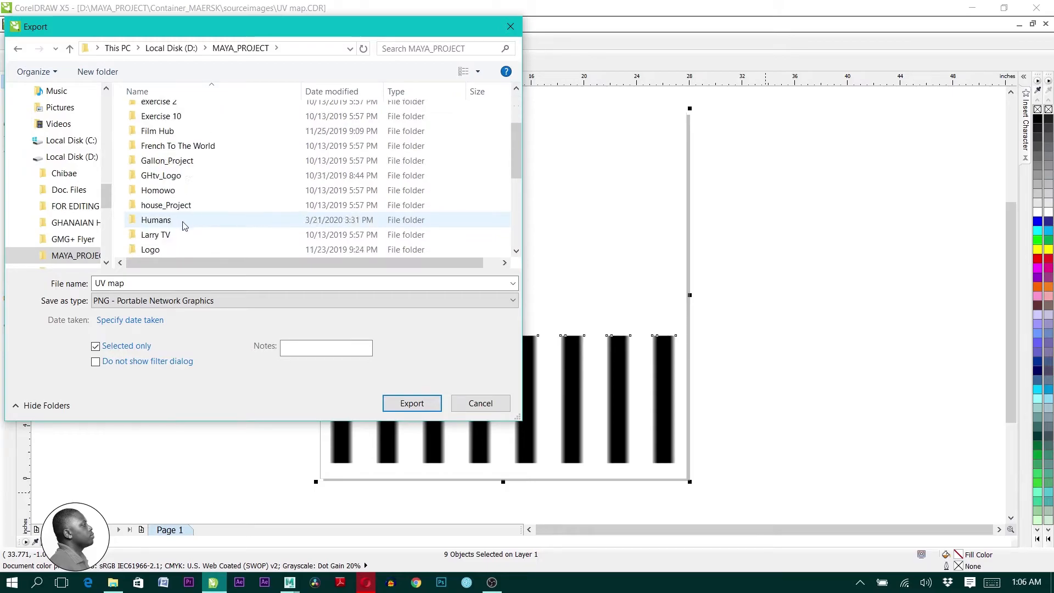
scroll(179, 219, "up", 2)
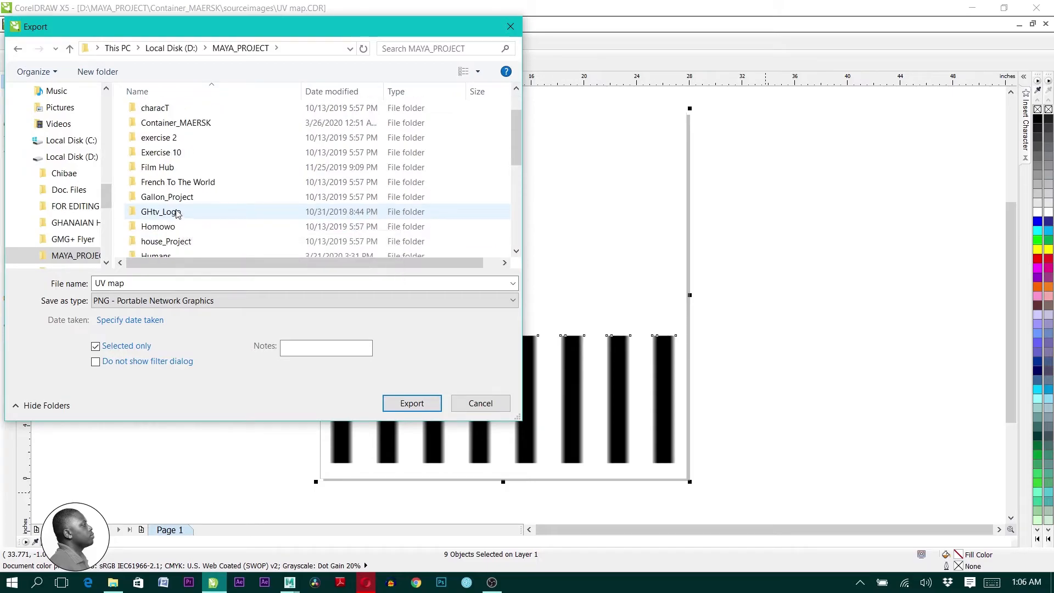
scroll(182, 218, "up", 2)
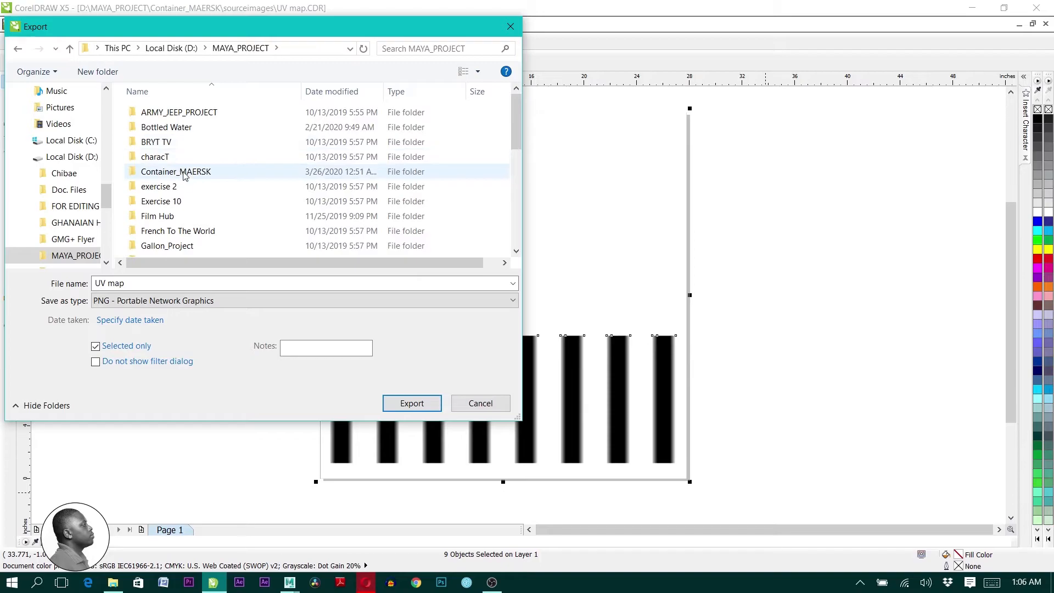
double_click(183, 171)
scroll(184, 176, "down", 2)
double_click(170, 250)
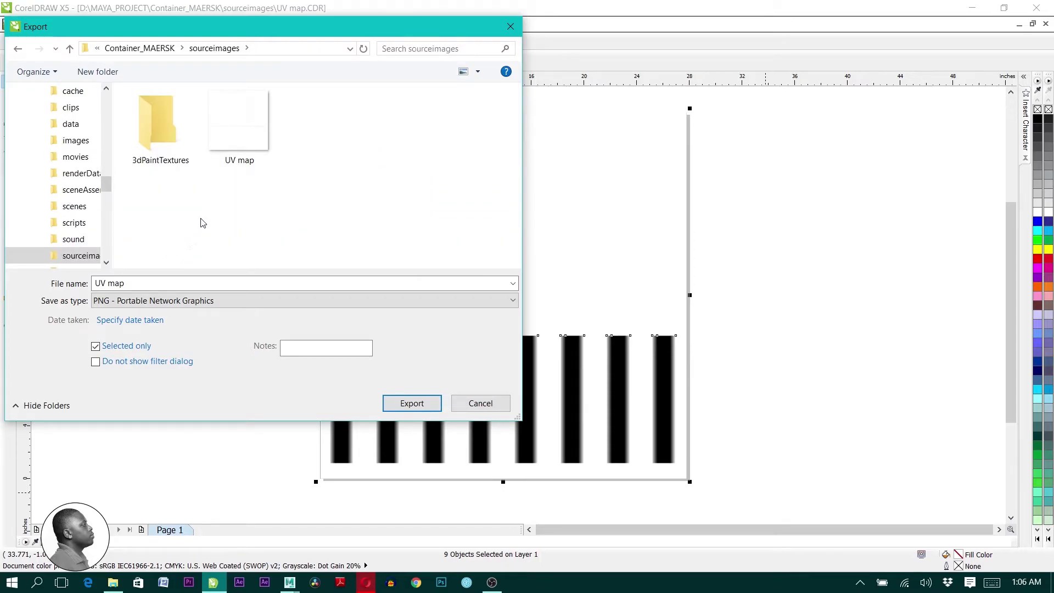
left_click(142, 283)
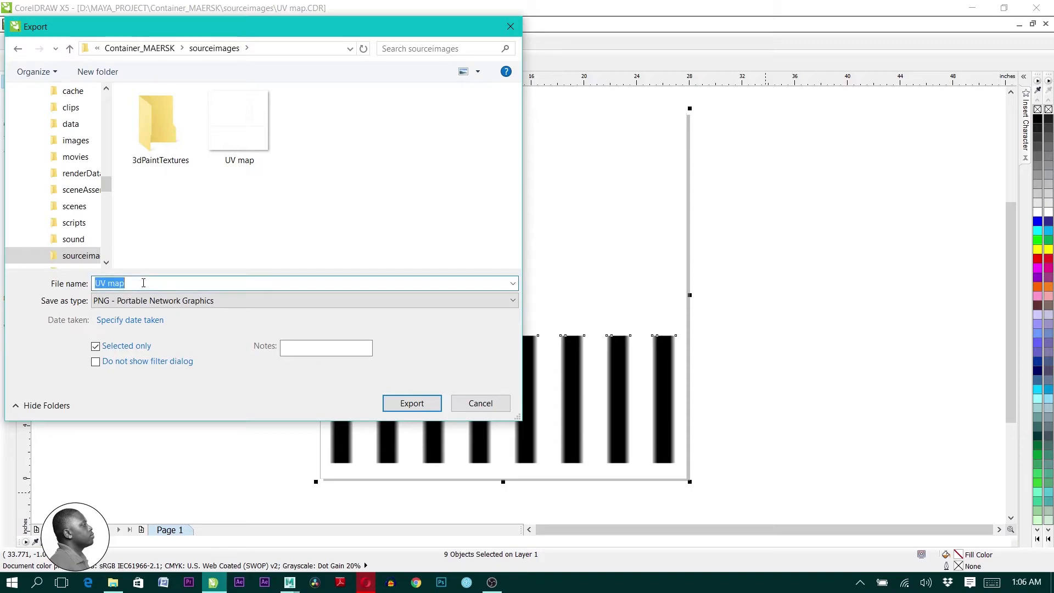
type("B")
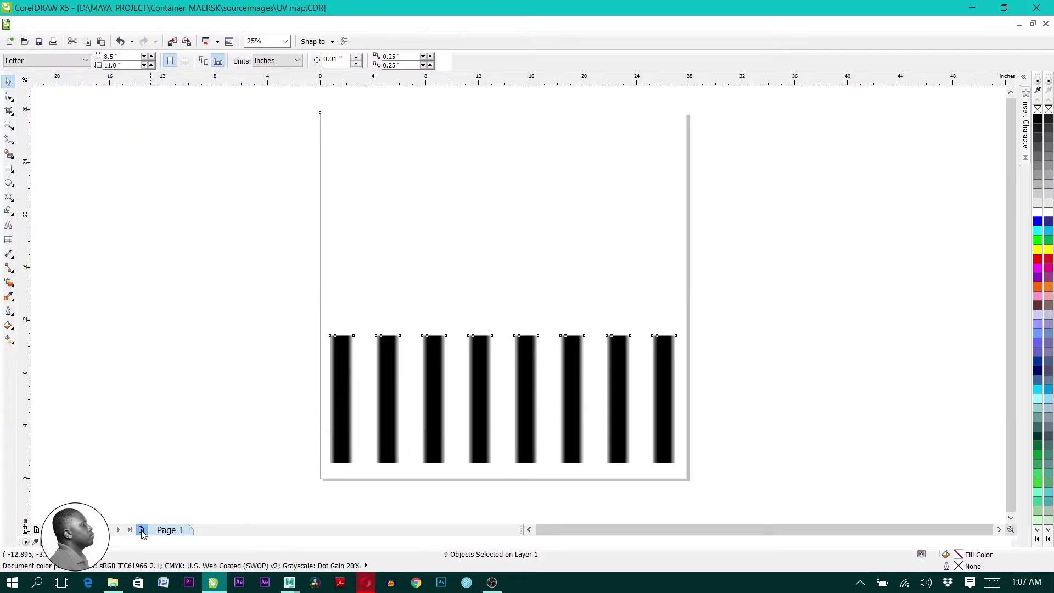
Add a second page to the document and set its size to 27.778 by 27.778 inches
left_click(142, 530)
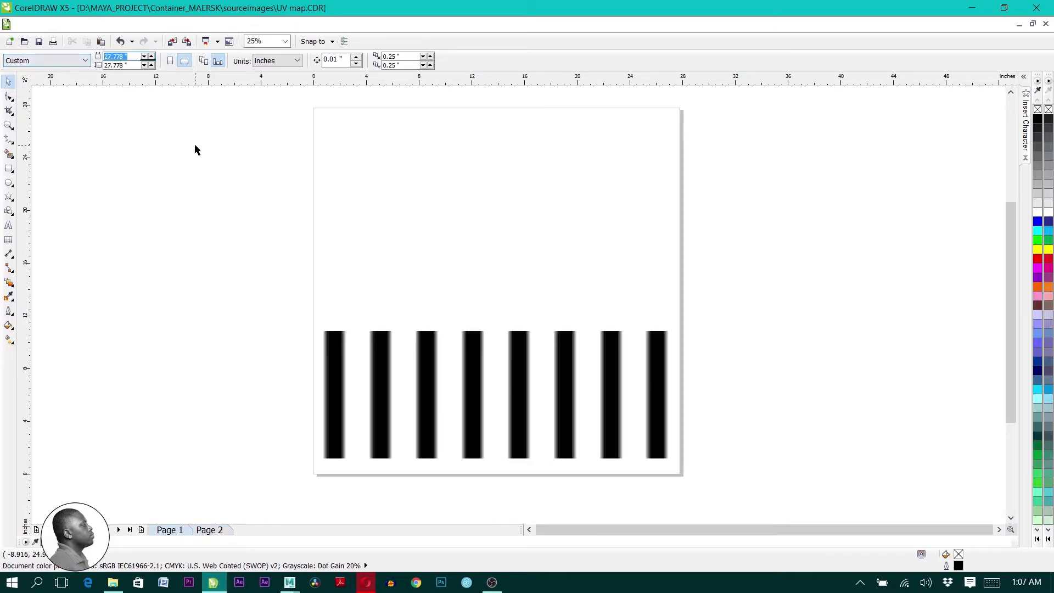
left_click(209, 529)
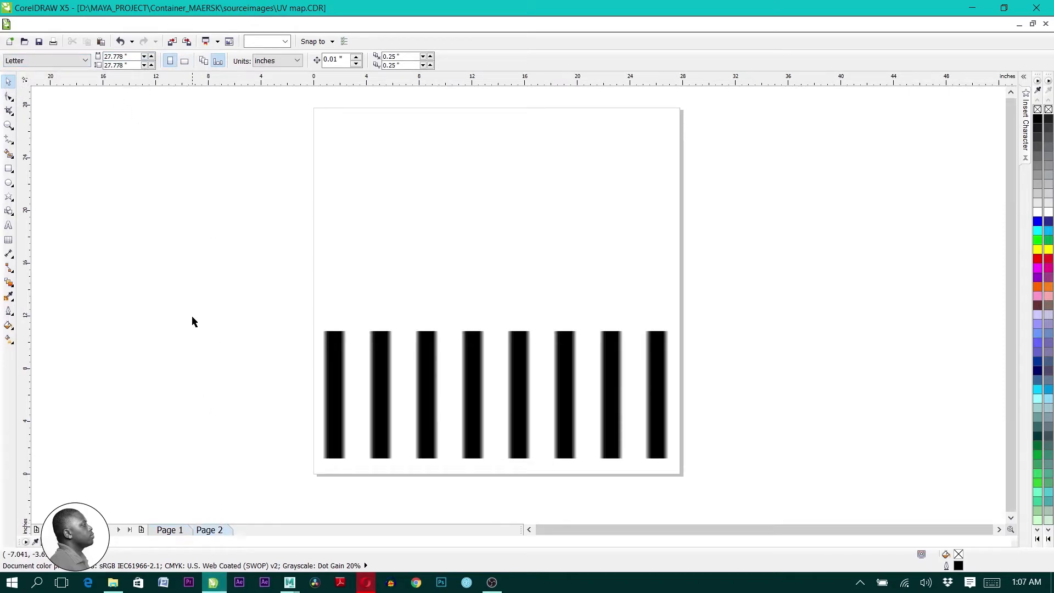
double_click(113, 57)
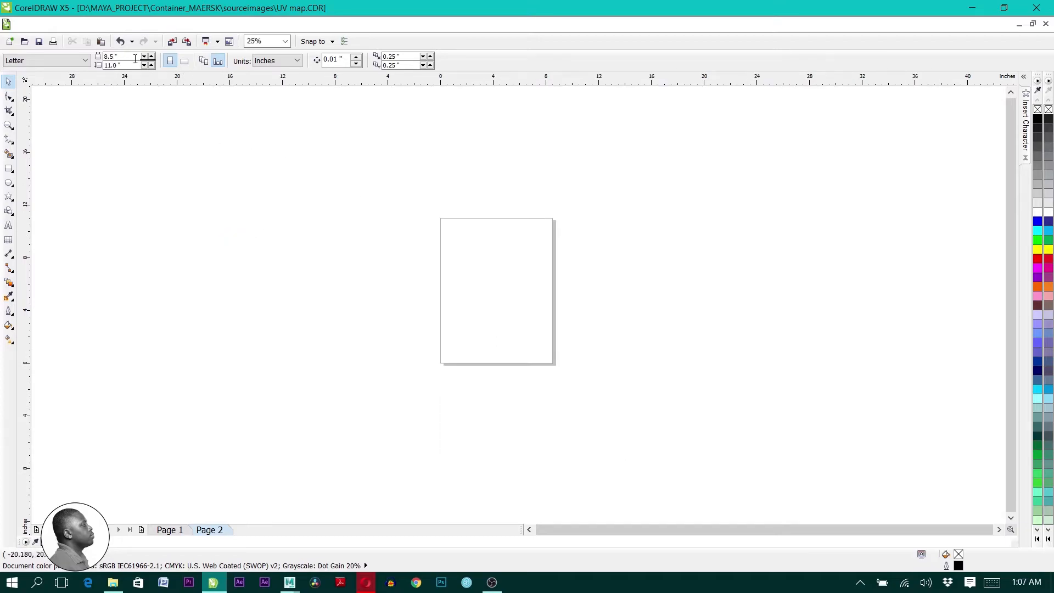
type("27.778")
key("Return")
left_click(116, 65)
double_click(115, 65)
type("27.778")
key("Return")
Copy the shaded bars and white background rectangle from Page 1 onto Page 2
left_click(177, 529)
left_click_drag(313, 113, 757, 502)
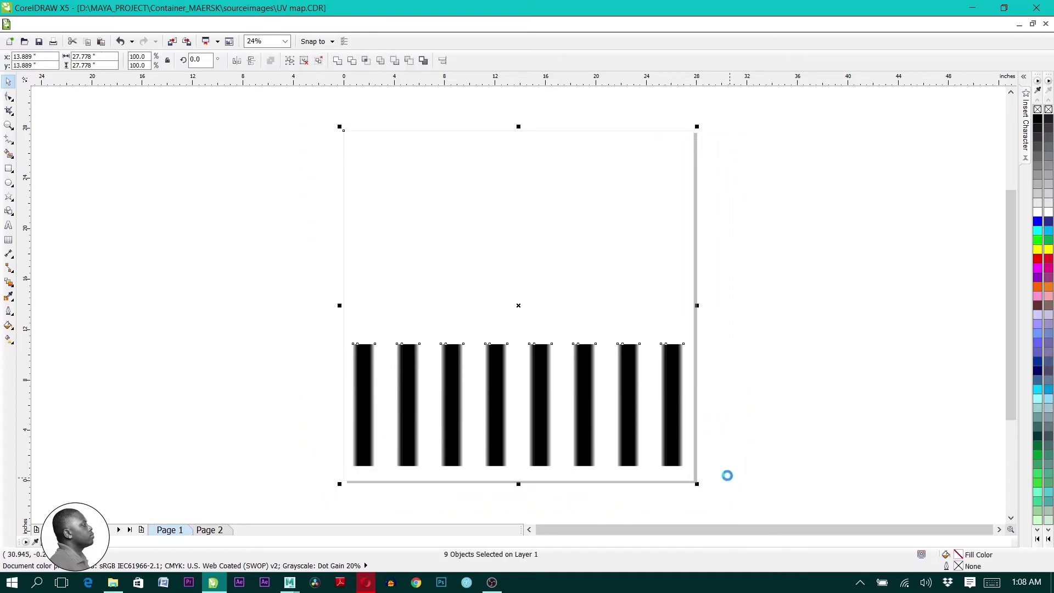
left_click(209, 530)
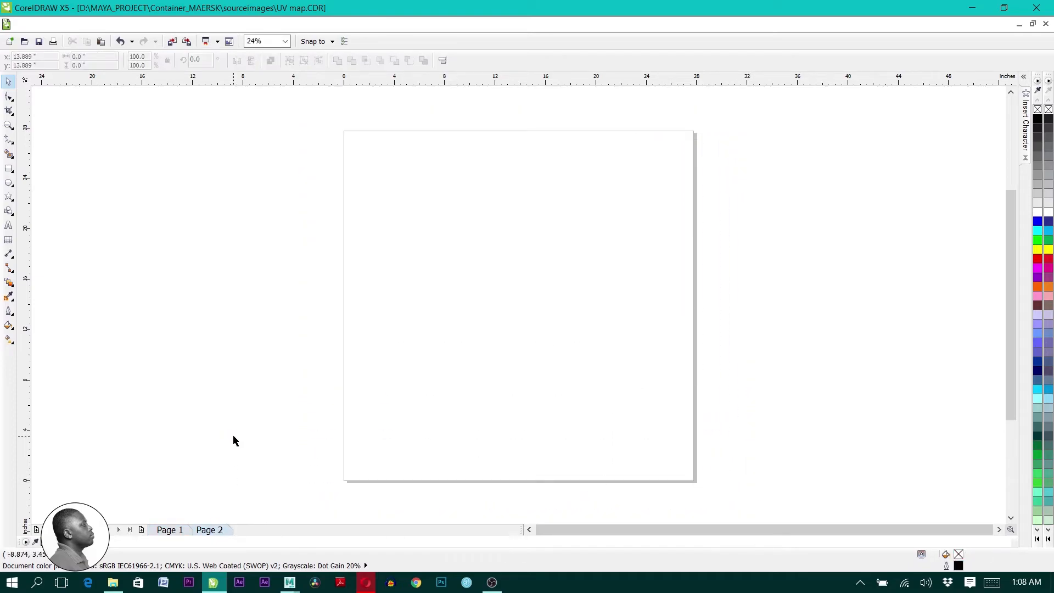
key("ctrl+v")
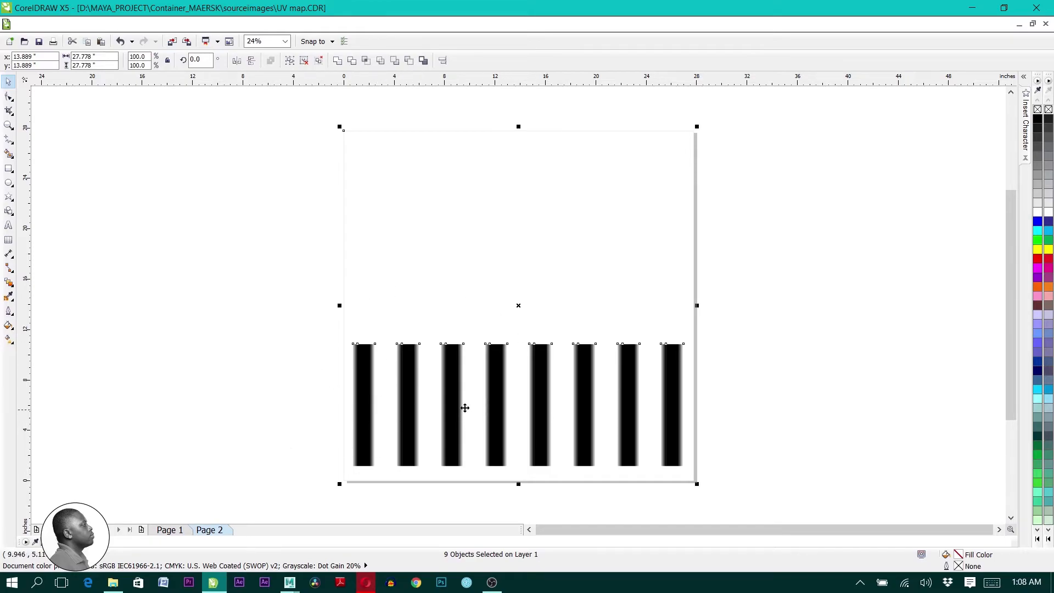
left_click(254, 305)
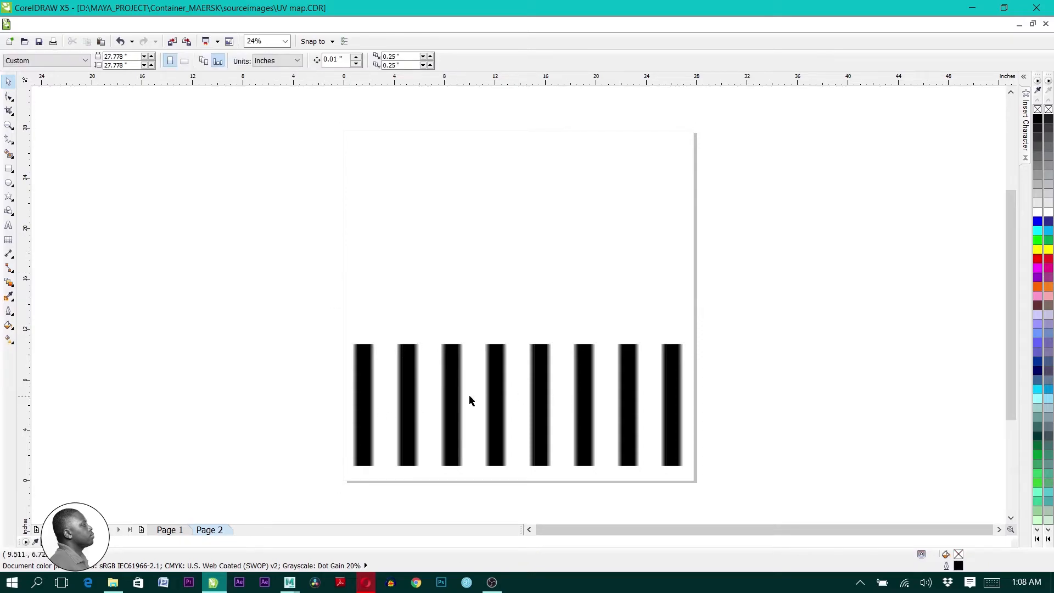
scroll(456, 384, "up", 2)
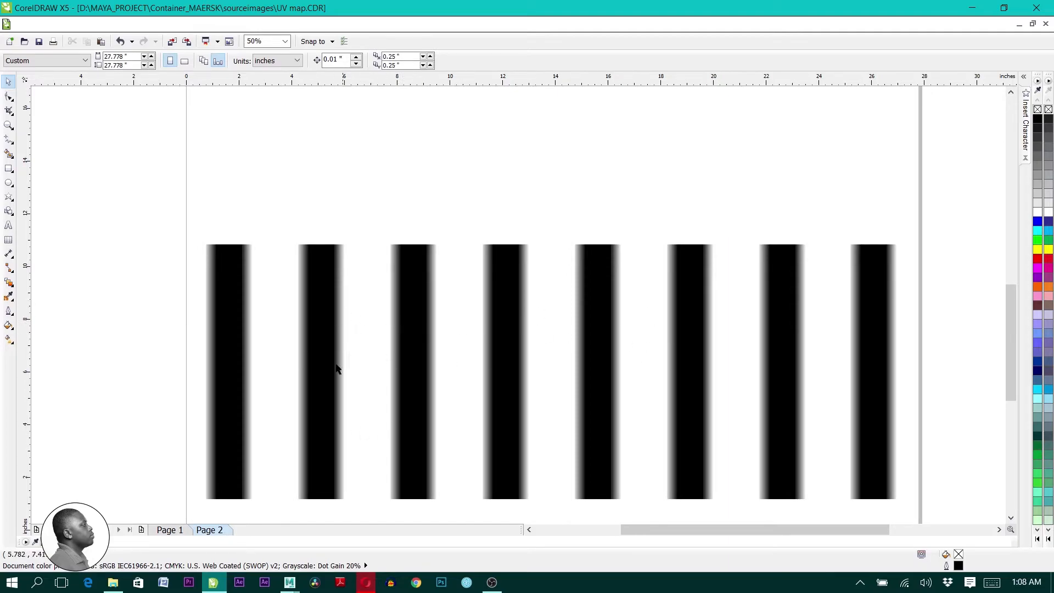
scroll(366, 342, "down", 1)
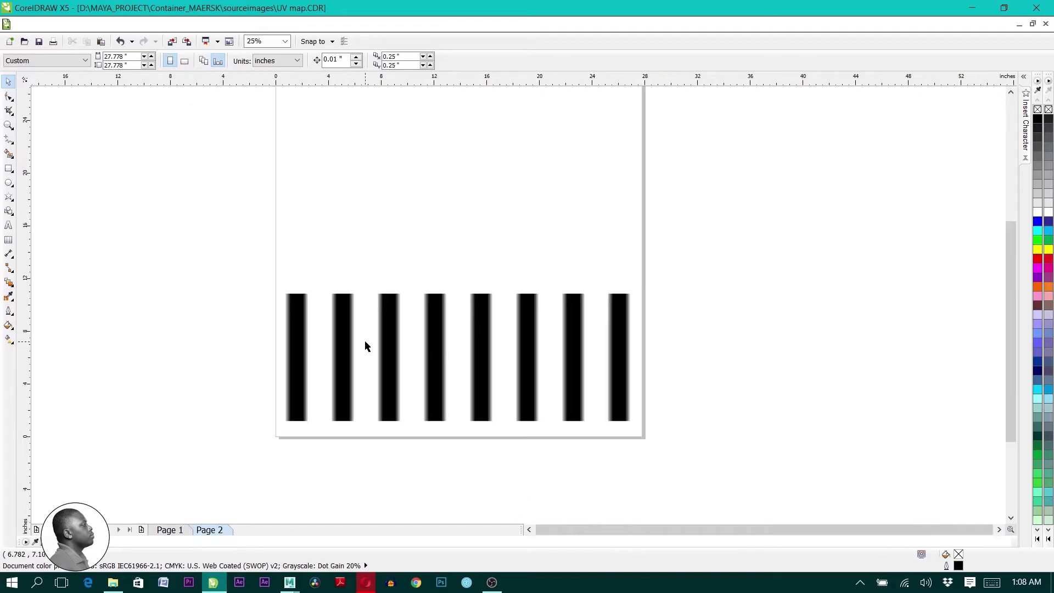
Add artistic text at 150 pt below the page, reading "maersk" with "sealand" on a second line
key("F8")
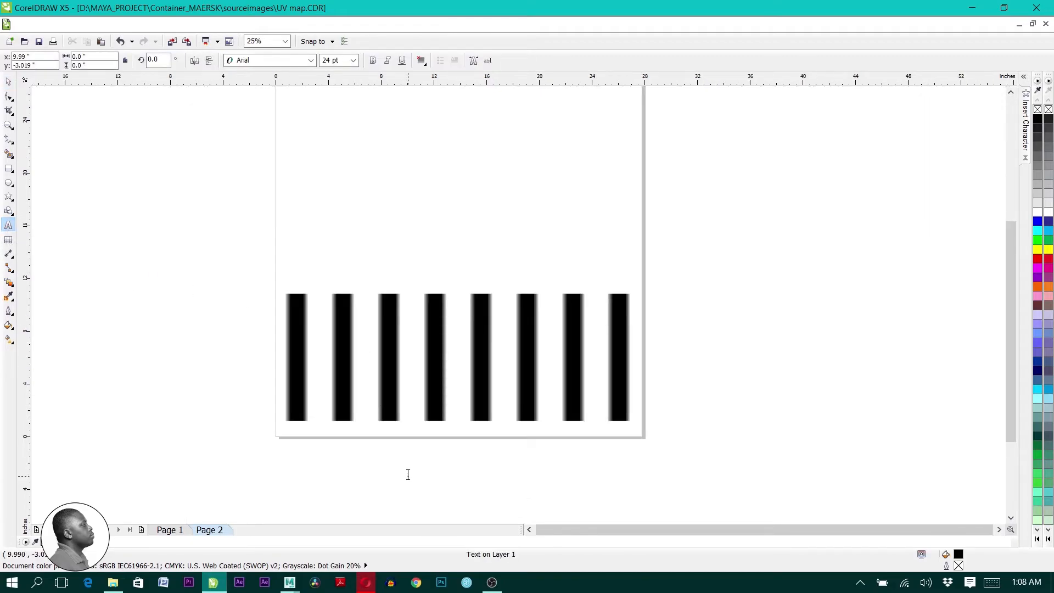
left_click(353, 59)
left_click(337, 224)
type("ma")
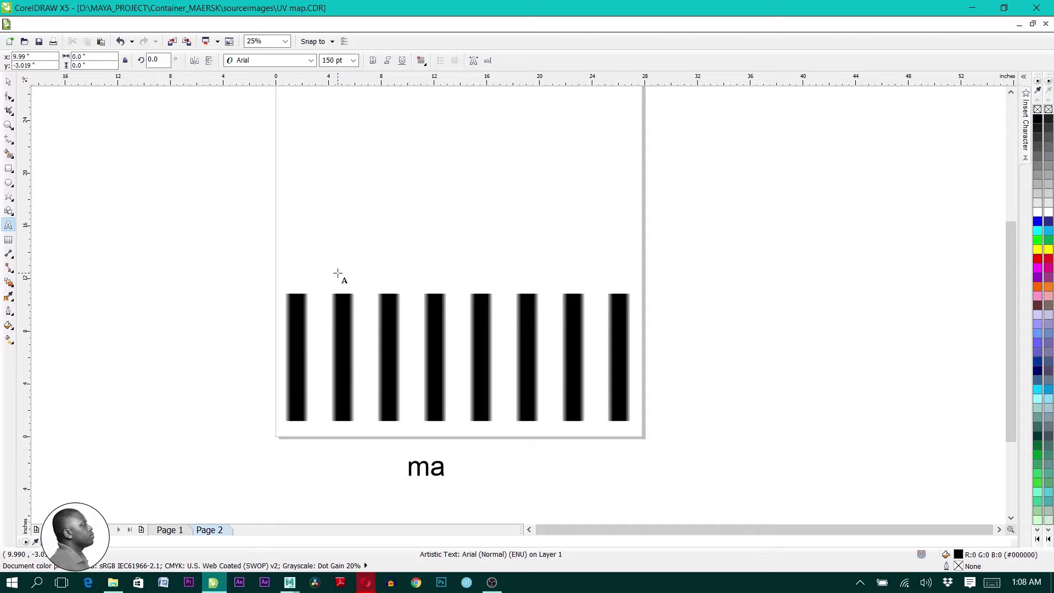
type("ersk")
key("Return")
type("sealand")
key("ctrl+space")
Convert the two-line text to uppercase and set its font to Montserrat Bold
left_click(265, 24)
left_click(330, 307)
left_click(457, 282)
left_click(473, 336)
mouse_move(471, 481)
left_mouse_down()
mouse_move(461, 455)
mouse_move(468, 462)
left_mouse_up()
left_click(309, 62)
mouse_move(283, 108)
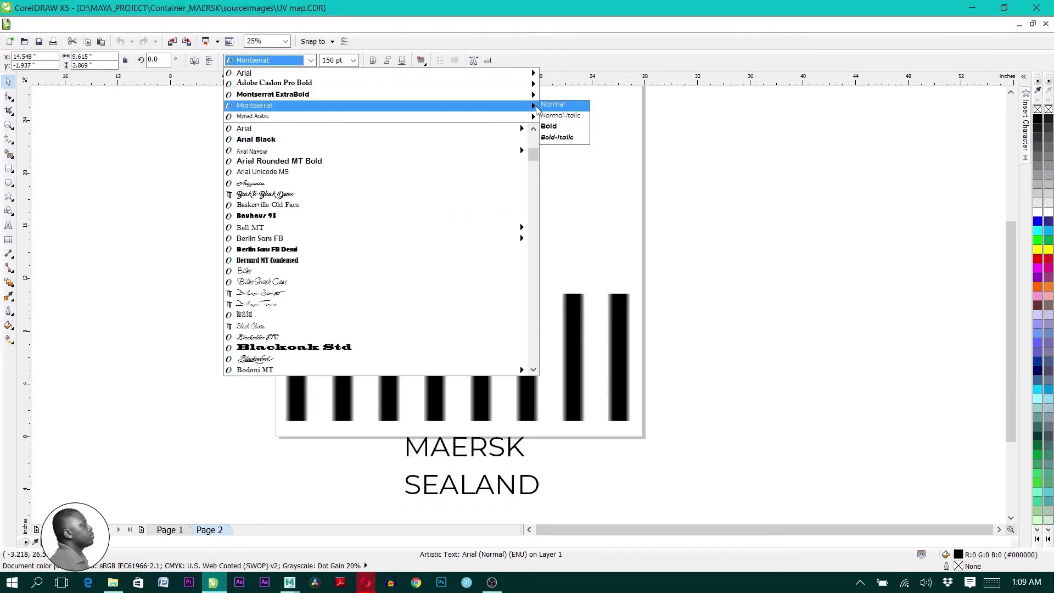
left_click(555, 126)
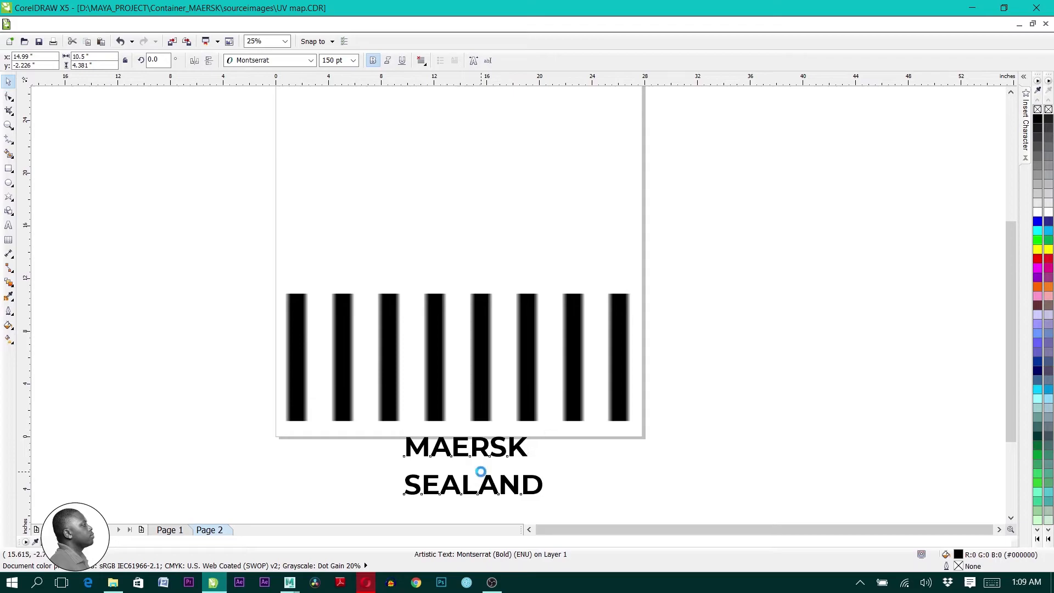
Enlarge MAERSK as its own text line to about 245 pt and widen its letter spacing
scroll(510, 437, "up", 1)
left_click_drag(543, 390, 700, 360)
left_click(9, 98)
left_click_drag(701, 438, 769, 434)
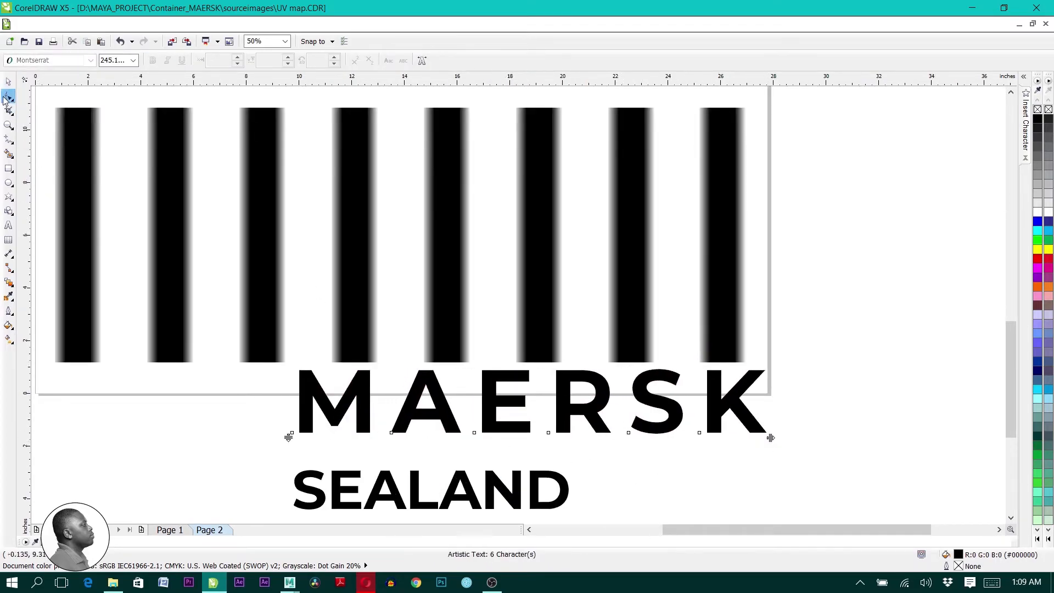
key("space")
Spread SEALAND's letters to match the width of MAERSK and place both lines together below the page
left_click_drag(348, 487, 349, 460)
left_click_drag(573, 486, 772, 488)
left_click(7, 99)
left_click(9, 85)
scroll(287, 336, "down", 1)
left_click_drag(585, 482, 275, 338)
left_click_drag(377, 388, 377, 417)
left_click(229, 436)
Draw a seven-pointed star beside the start of the MAERSK SEALAND text
scroll(229, 437, "up", 1)
left_click(8, 197)
left_click_drag(216, 351, 294, 440)
left_click(295, 57)
left_click(295, 57)
left_click(7, 81)
left_click_drag(255, 395, 255, 382)
left_click(184, 342)
Draw a square about 4.25 inches wide around the star and round its corners to about 0.292 inches
left_click(8, 171)
left_click_drag(212, 319, 324, 431)
key("F10")
left_click_drag(213, 320, 213, 328)
key("space")
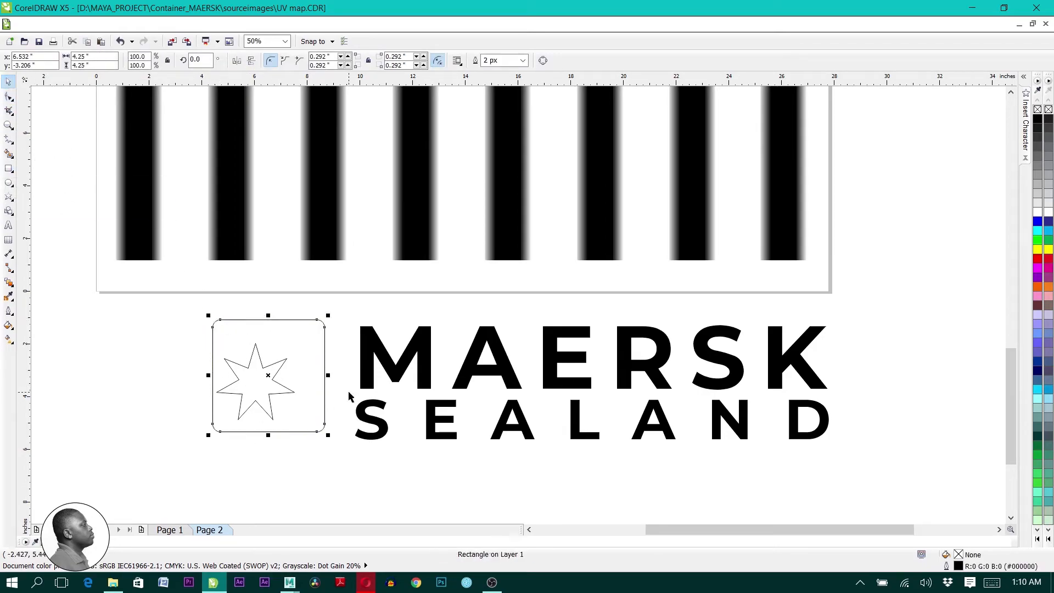
Fill the rounded square with bright cyan and change its outline to white with a different width
left_click(1038, 230)
left_click(1038, 390)
right_click(1038, 212)
left_click(523, 61)
left_click(497, 126)
left_click(192, 359)
Fill the star with white without an outline and centre it on the cyan square
left_click_drag(173, 306, 319, 456)
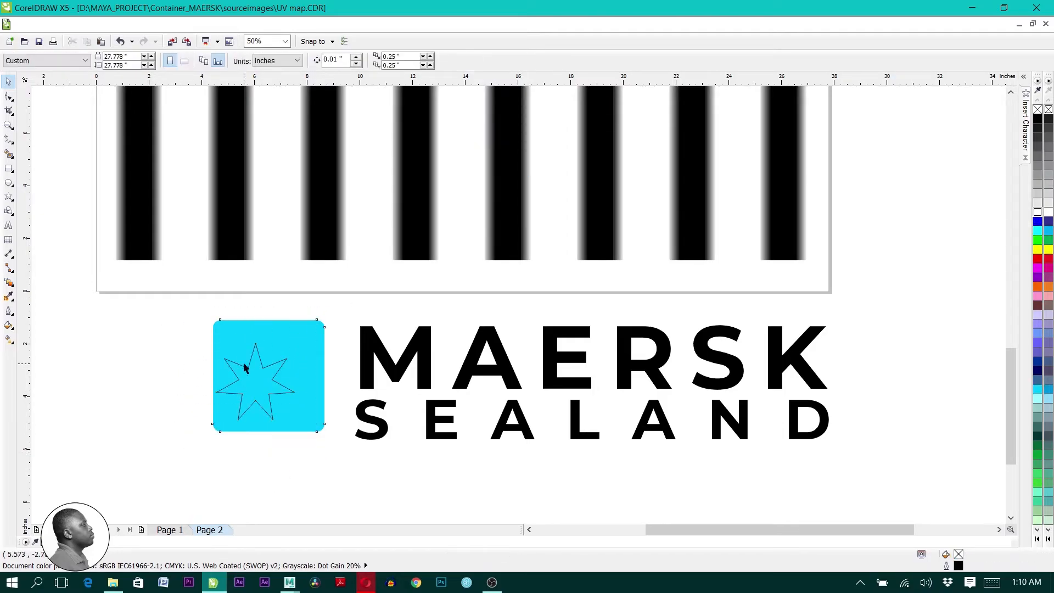
left_click(1038, 213)
right_click(1038, 109)
left_click(279, 328, "shift")
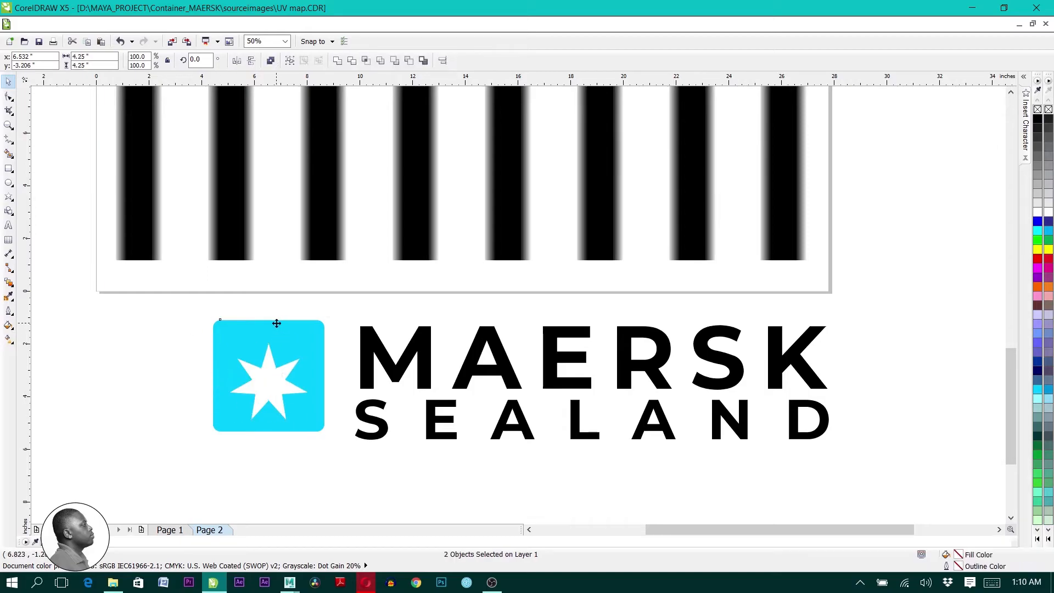
key("c")
key("e")
Fill the MAERSK and SEALAND text with white and group it with the star badge
scroll(359, 426, "down", 1)
left_click(359, 425)
left_click_drag(351, 369, 590, 465)
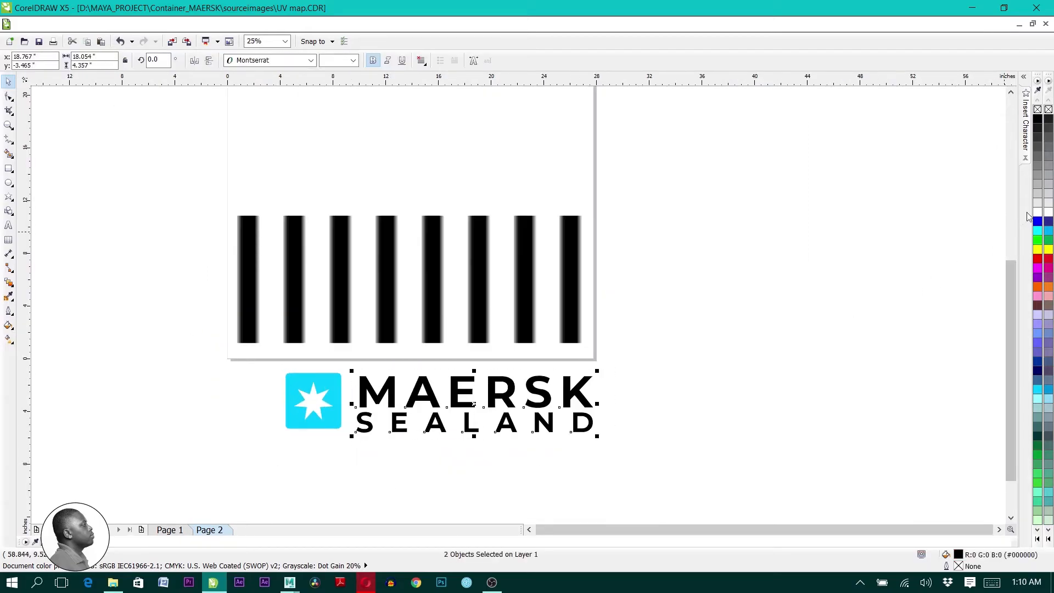
left_click(1038, 212)
left_click_drag(674, 476, 246, 362)
key("ctrl+g")
Scale the grouped logo down to about 17.4 inches wide and place it over the middle of the shaded bars
left_click_drag(597, 436, 544, 425)
scroll(396, 309, "down", 1)
left_click(458, 220)
left_click(405, 354)
left_click_drag(406, 355, 400, 296)
scroll(399, 295, "up", 2)
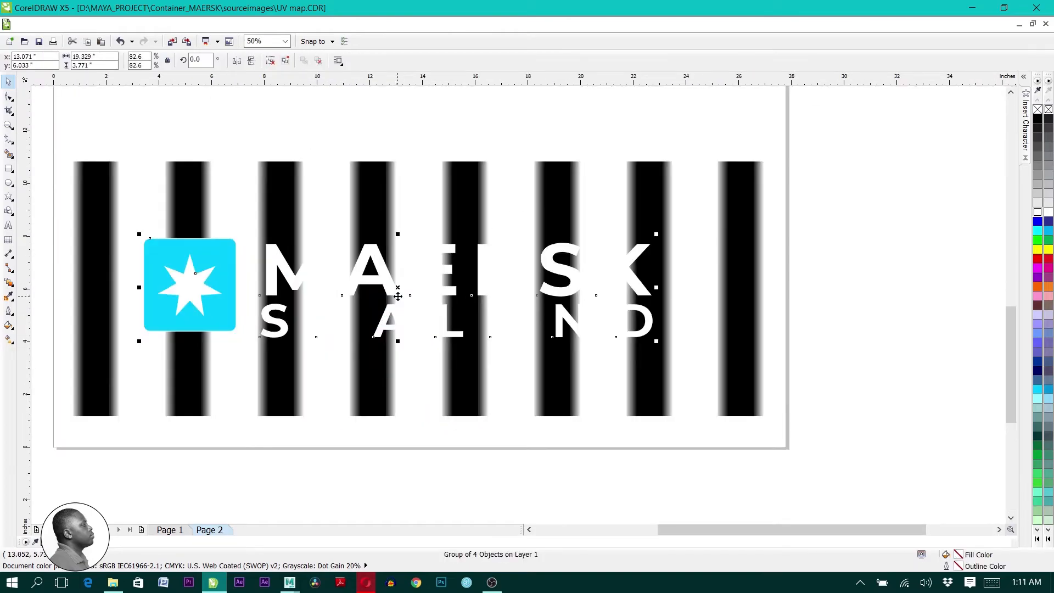
left_click_drag(657, 342, 631, 336, "shift")
left_click_drag(396, 288, 407, 288)
scroll(403, 286, "down", 1)
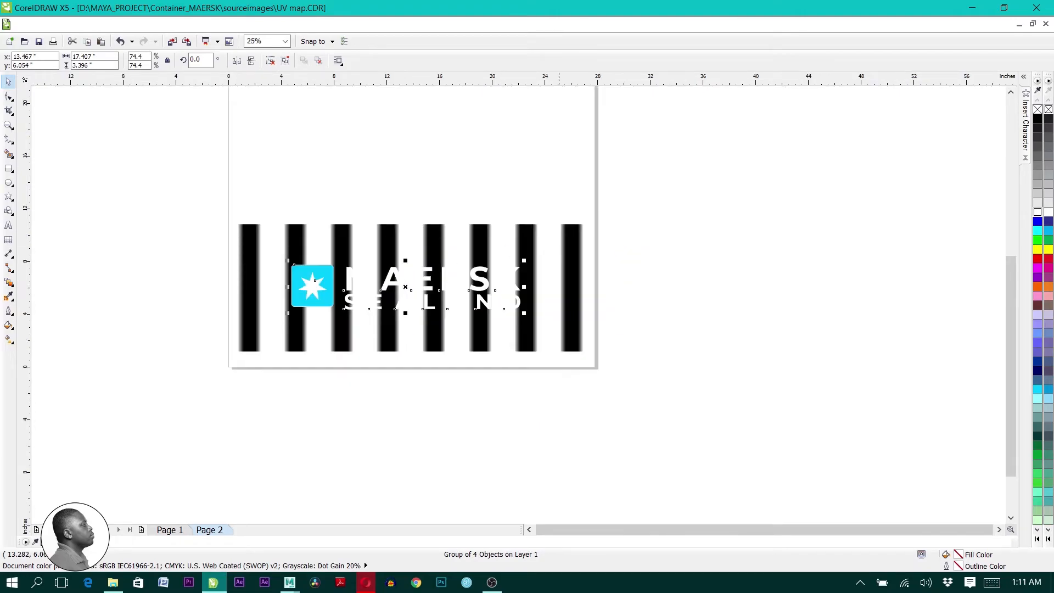
Delete all the shaded bars and the white background rectangle on Page 2, keeping the logo
left_click(653, 249)
left_click(563, 224)
left_click(501, 228)
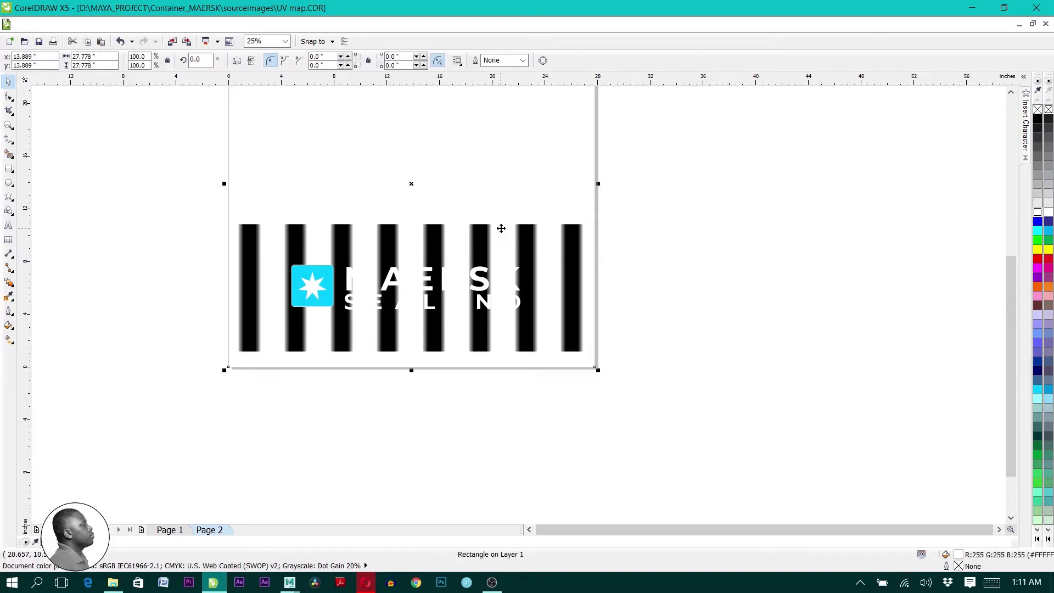
key("Escape")
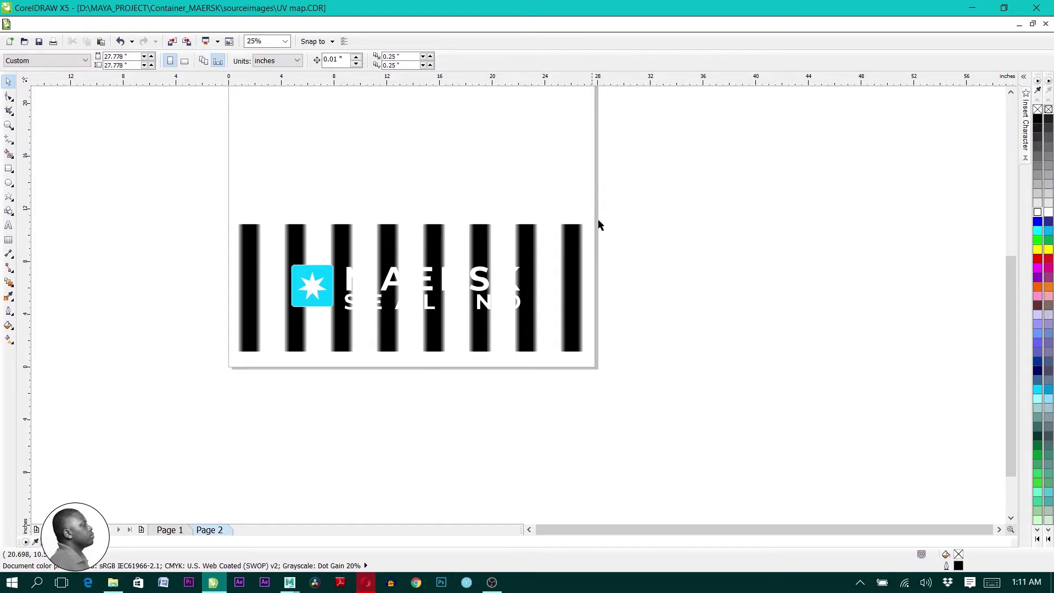
left_click_drag(641, 194, 523, 352)
key("Delete")
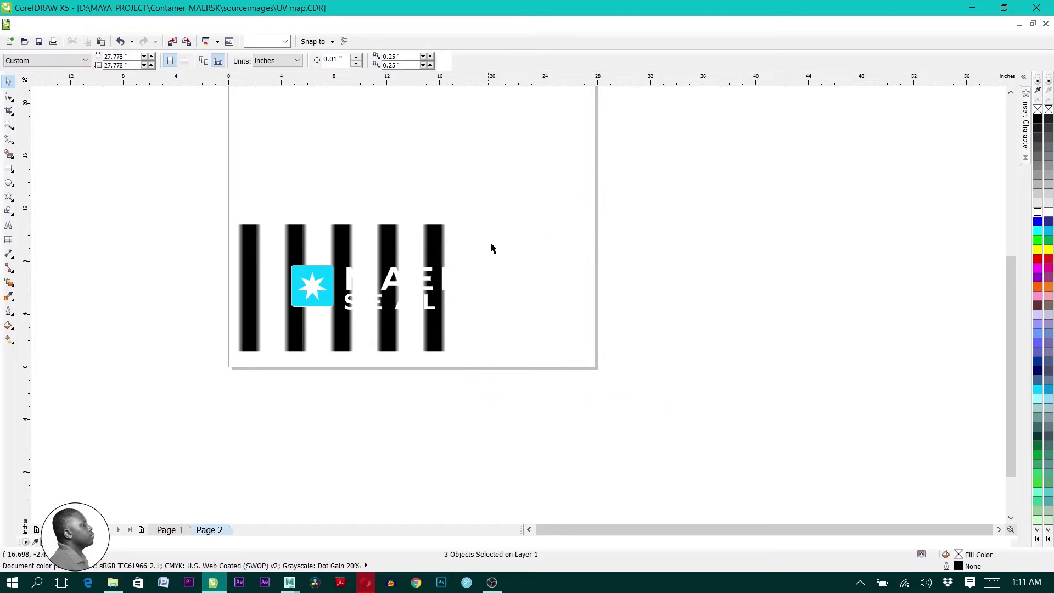
left_click_drag(450, 422, 210, 189)
key("Delete")
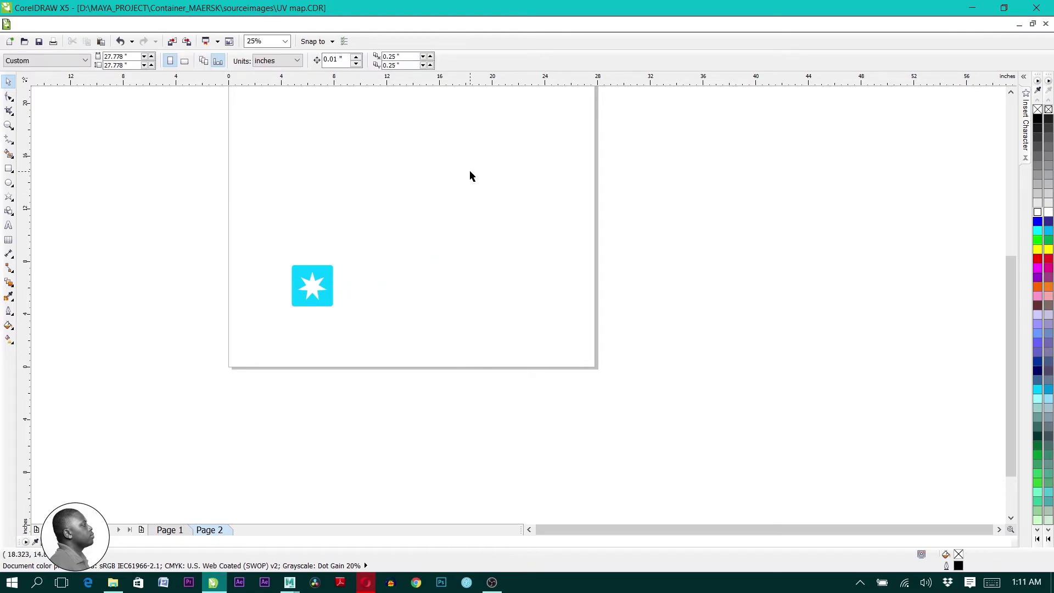
Add a page-sized rectangle behind the logo and fill it with dark red (#881212)
double_click(9, 169)
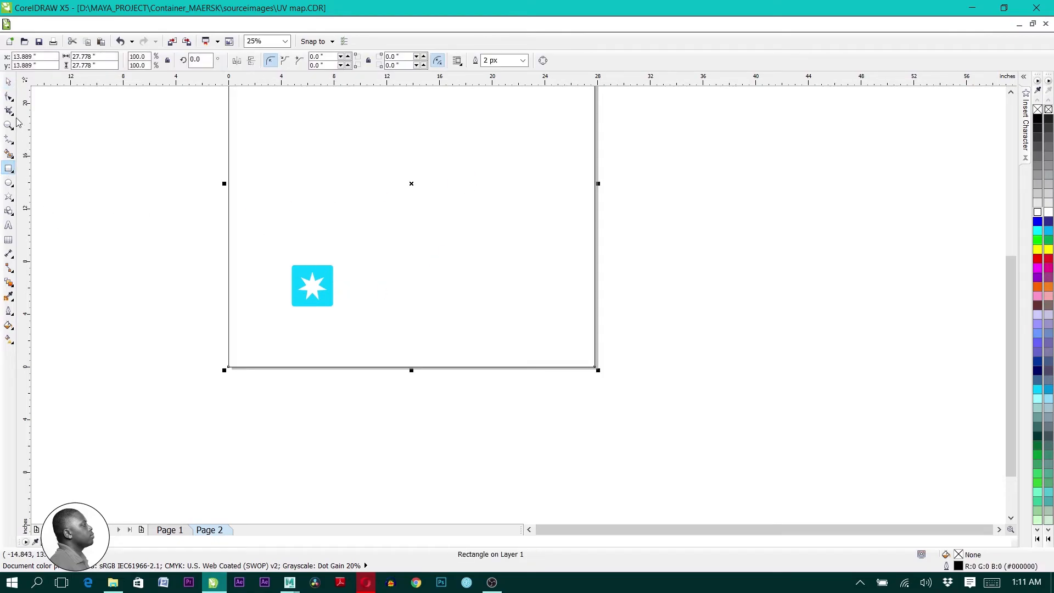
left_click(9, 81)
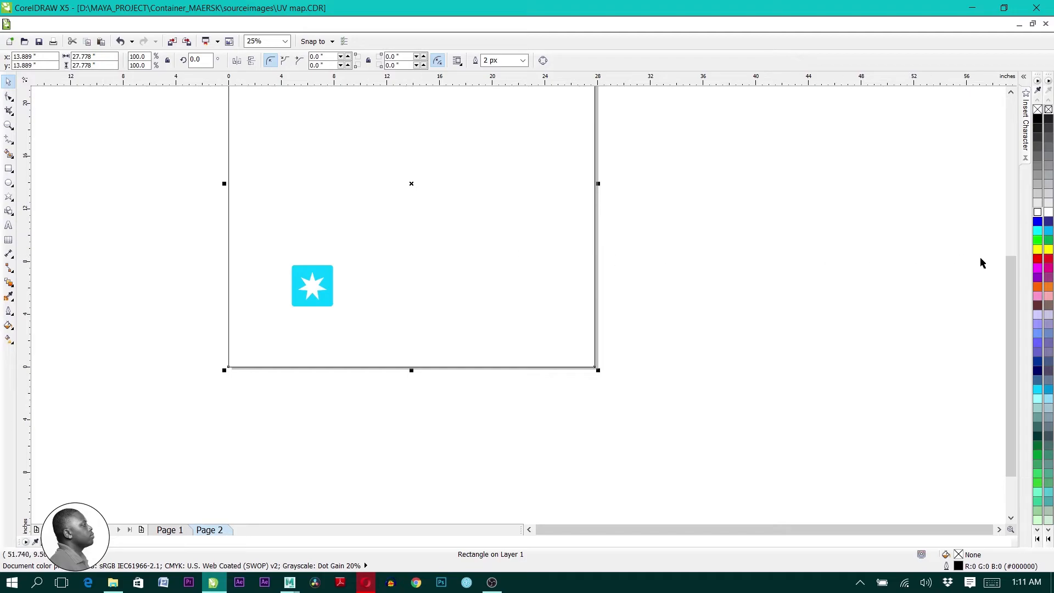
left_click(1040, 263)
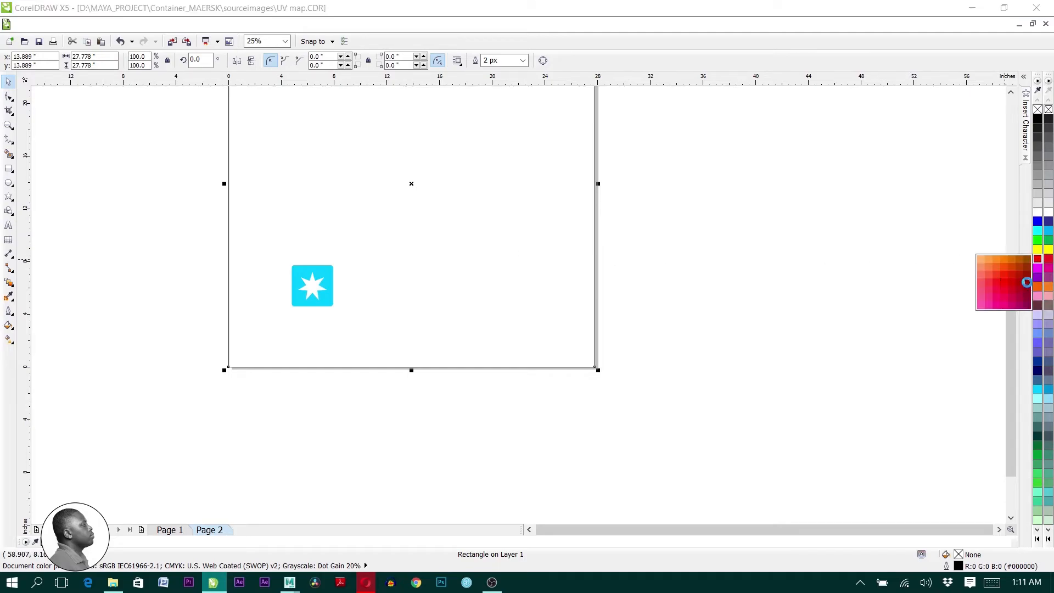
left_click(1026, 282)
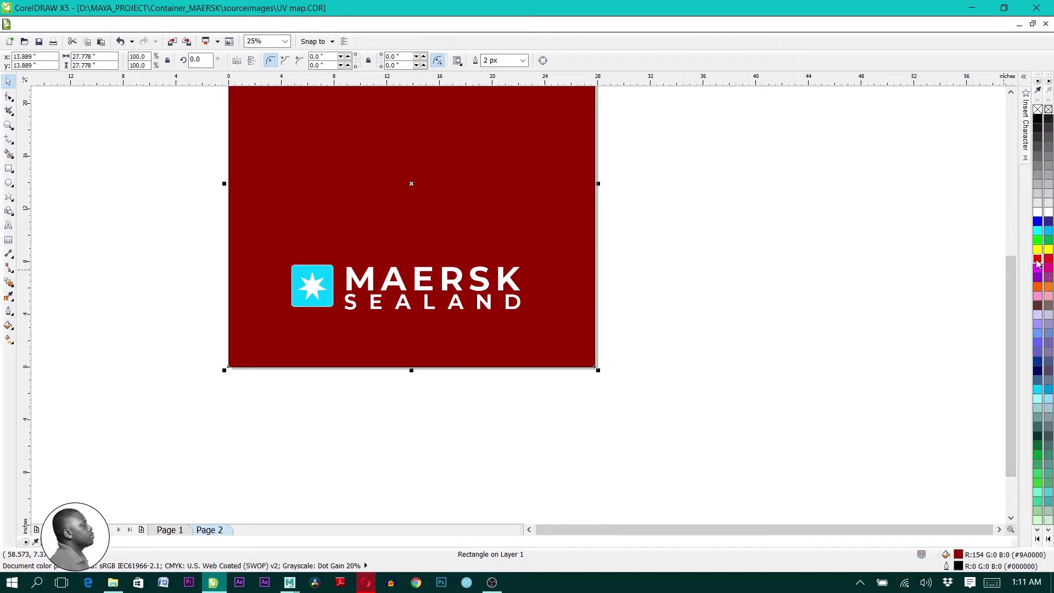
left_click(1040, 263)
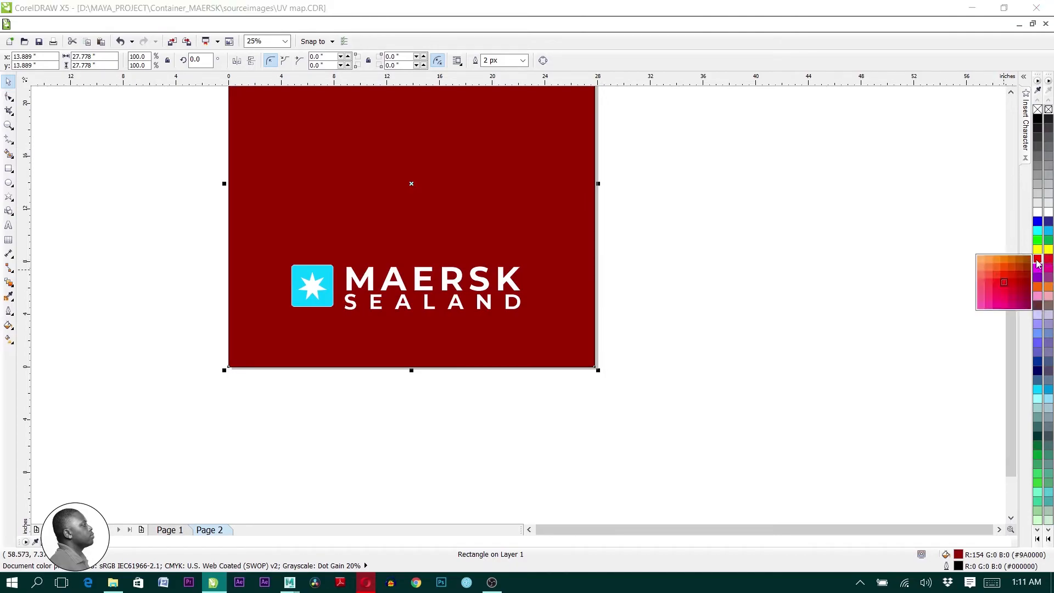
left_click(1038, 307)
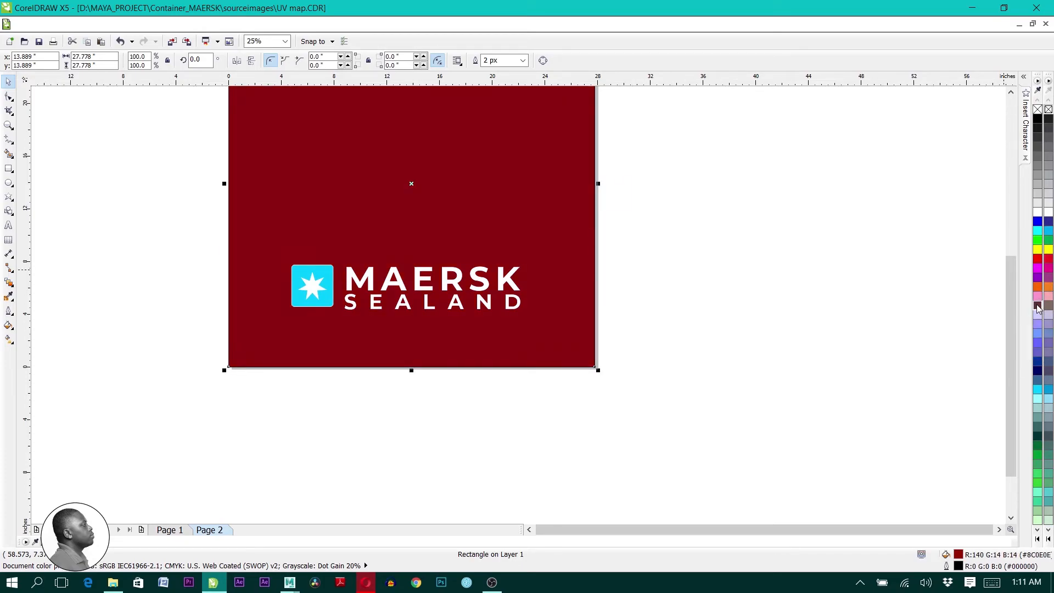
Remove the outline from the dark red background rectangle
left_click_drag(1012, 295, 1010, 245)
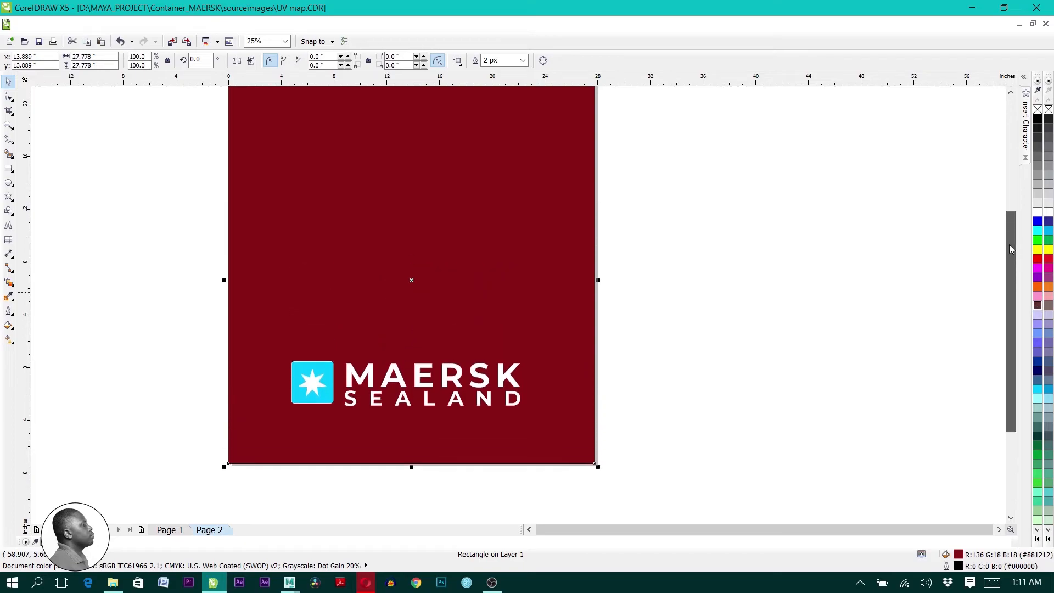
left_click(813, 242)
scroll(661, 236, "down", 1)
left_click_drag(393, 139, 729, 421)
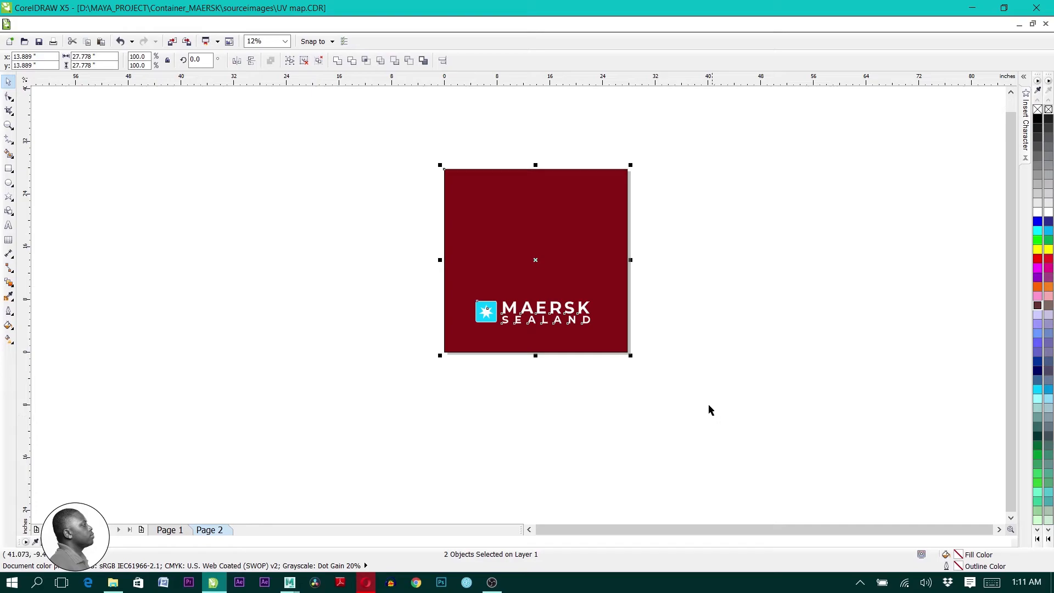
left_click(586, 200)
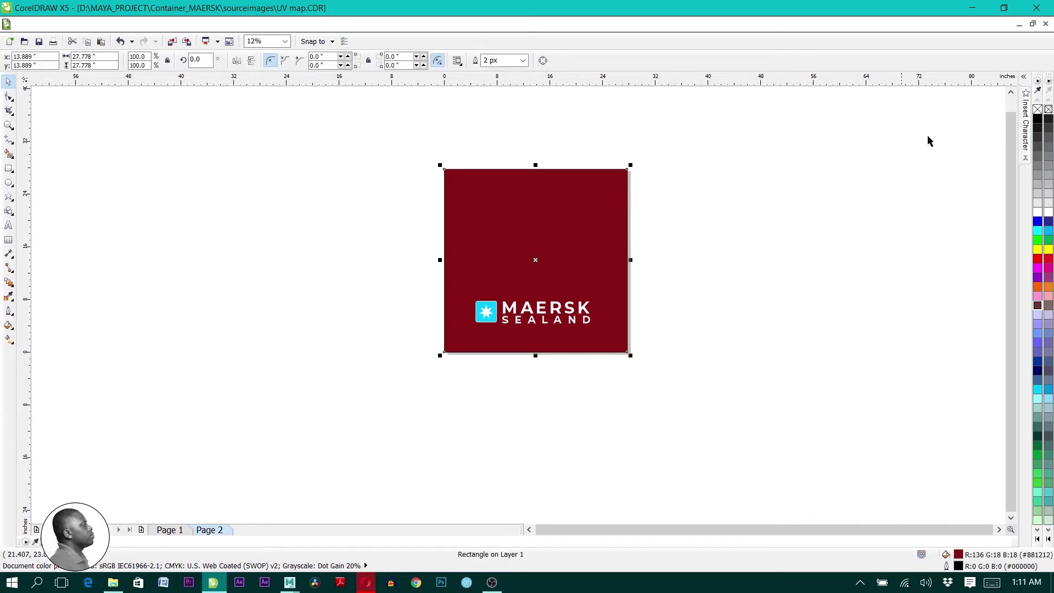
right_click(1048, 109)
Export the background and logo as a PNG named Texture into the sourceimages folder, with Selected only enabled
left_click_drag(709, 138, 391, 422)
key("ctrl+e")
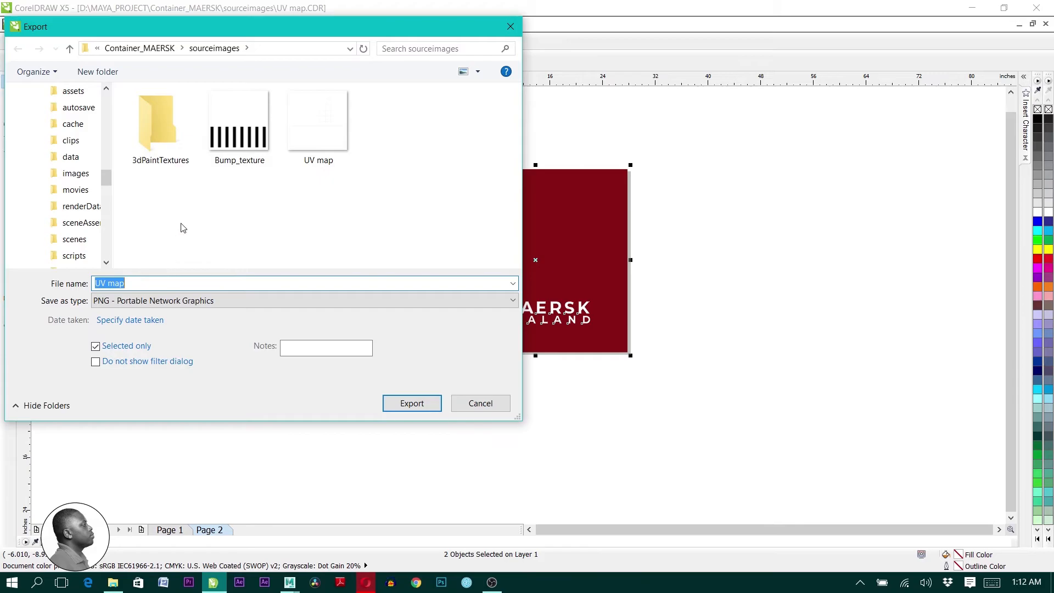
left_click(138, 279)
left_click_drag(138, 283, 80, 286)
type("Texture")
left_click(392, 408)
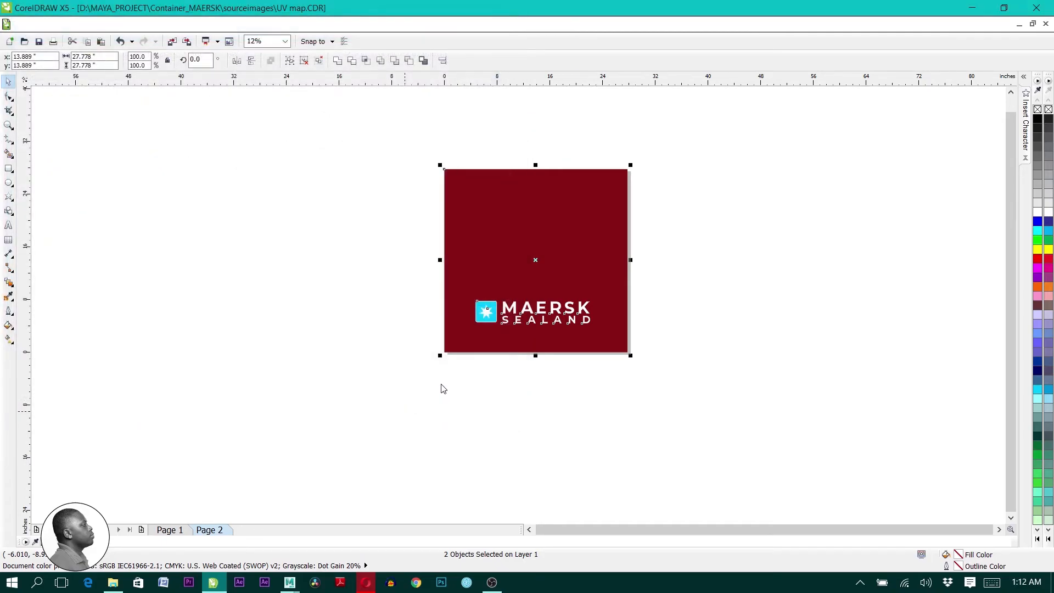
Switch back to Maya, clear the folder and UV Toolkit windows away, and return the container to object mode with nothing selected
left_click(973, 7)
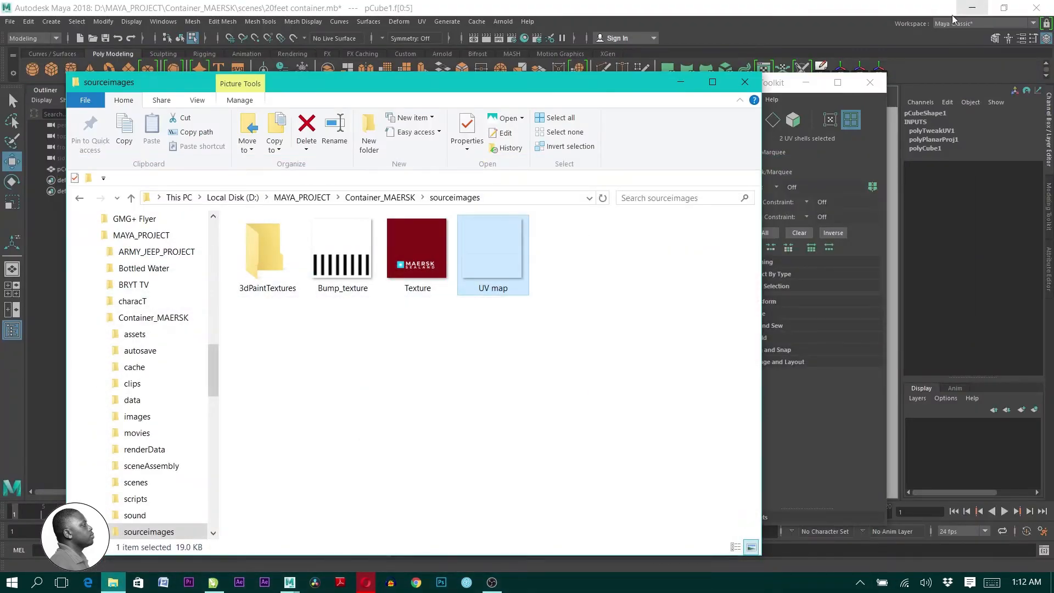
left_click(680, 81)
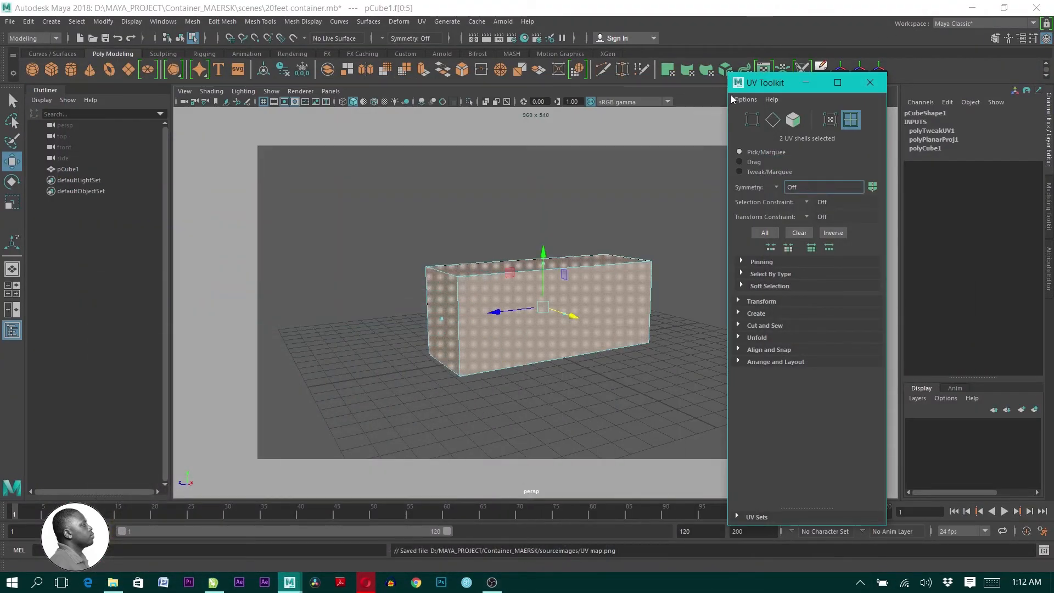
left_click(807, 82)
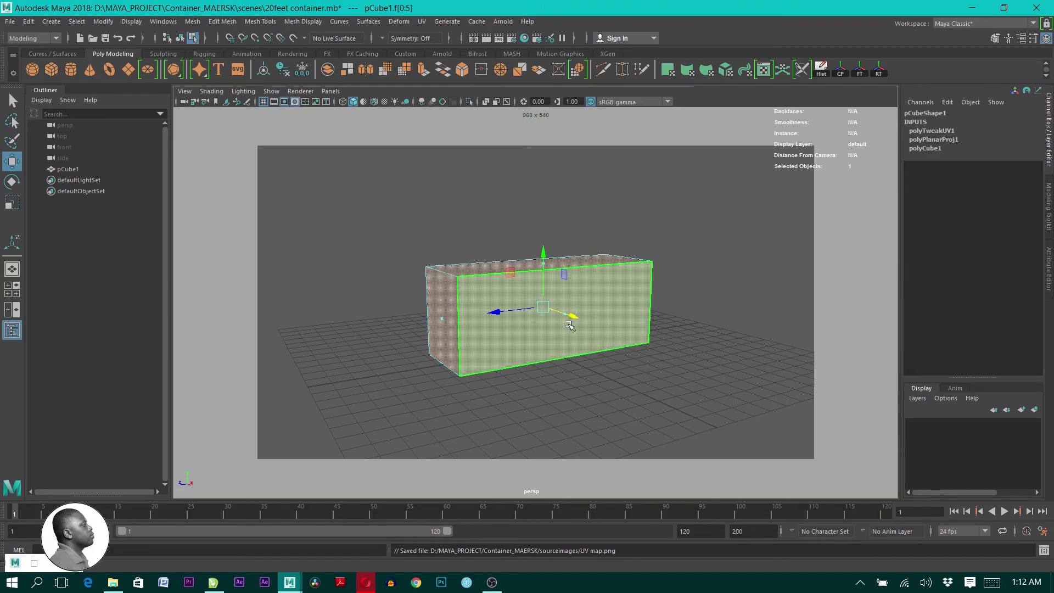
right_click_drag(602, 266, 656, 249)
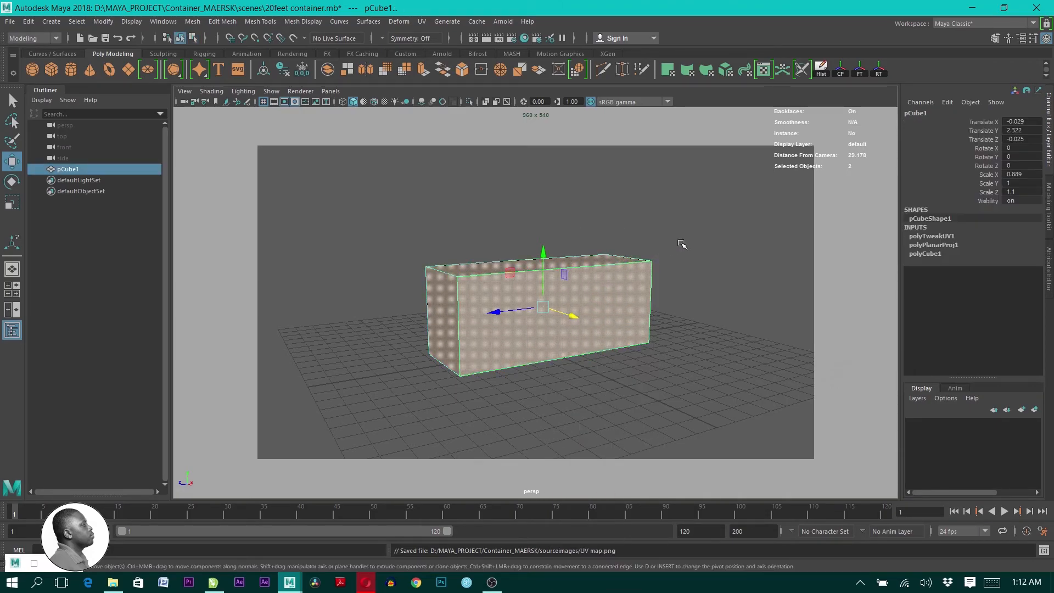
left_click(682, 245)
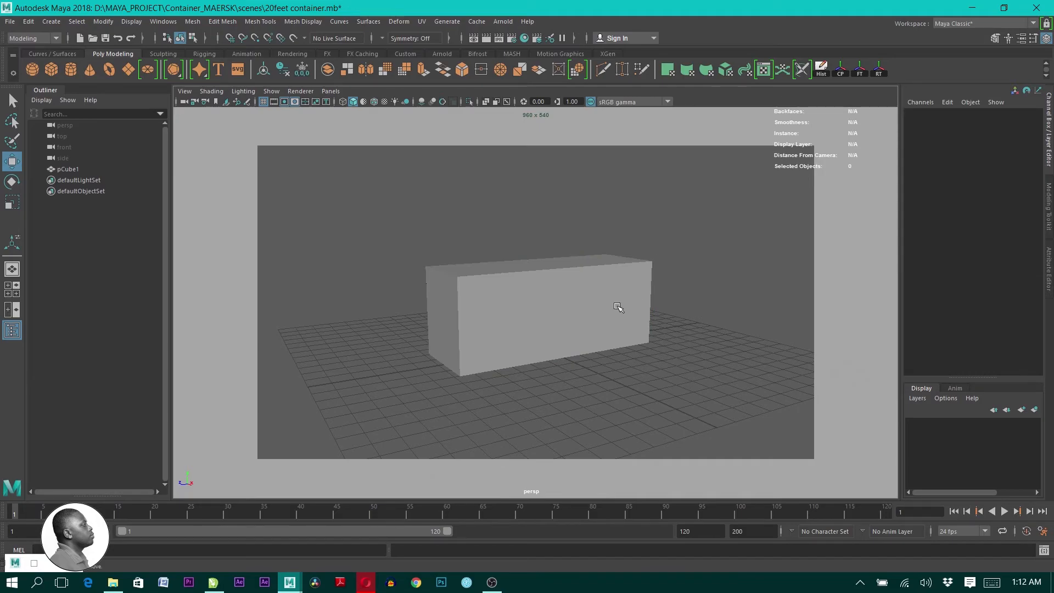
Assign a new Arnold aiStandardSurface material to the container
left_click(525, 288)
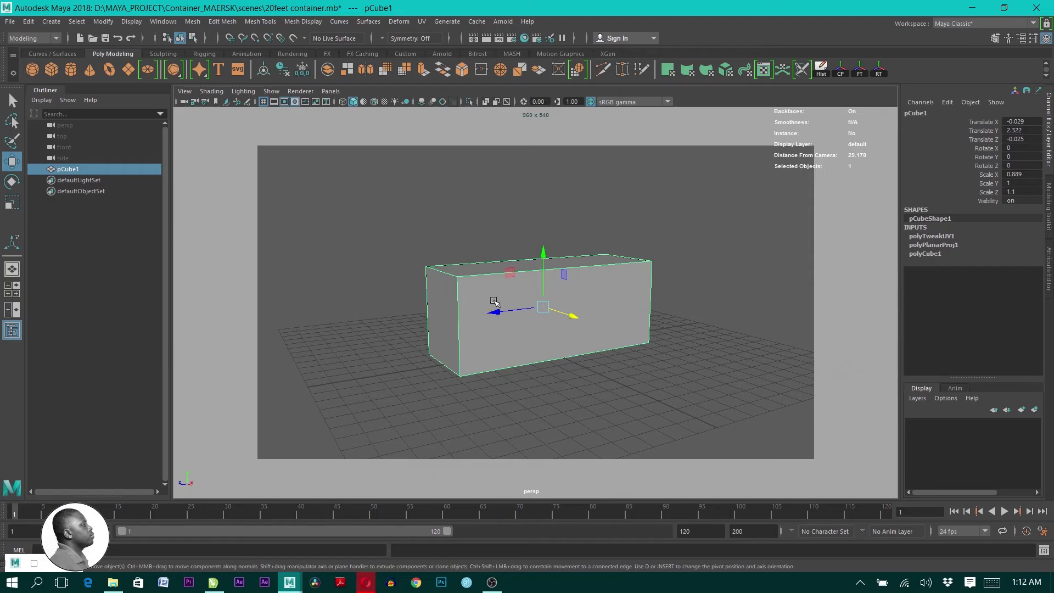
right_click_drag(494, 302, 482, 547)
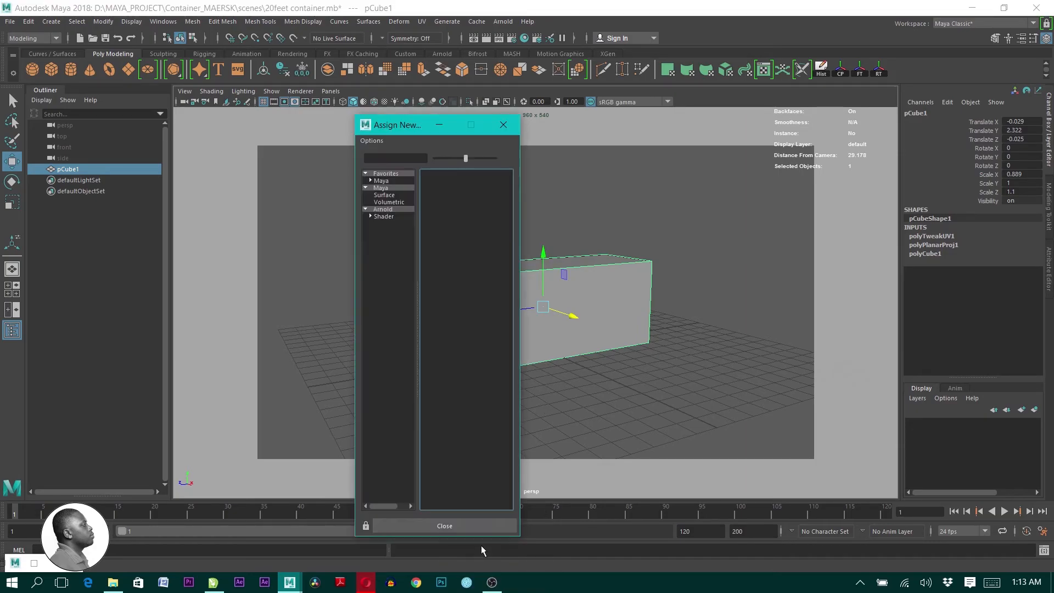
left_click(384, 211)
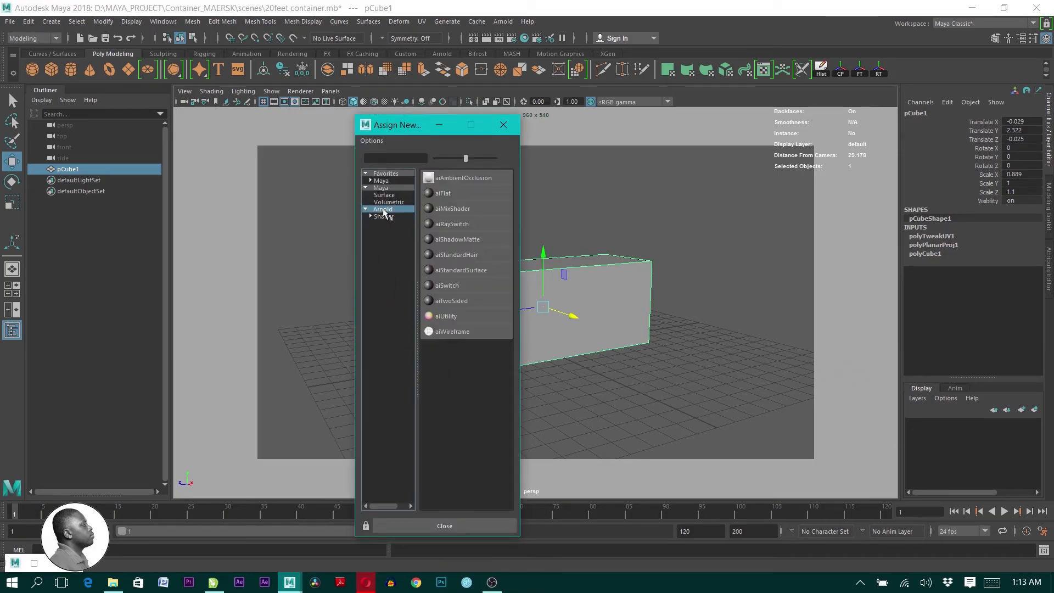
left_click(462, 270)
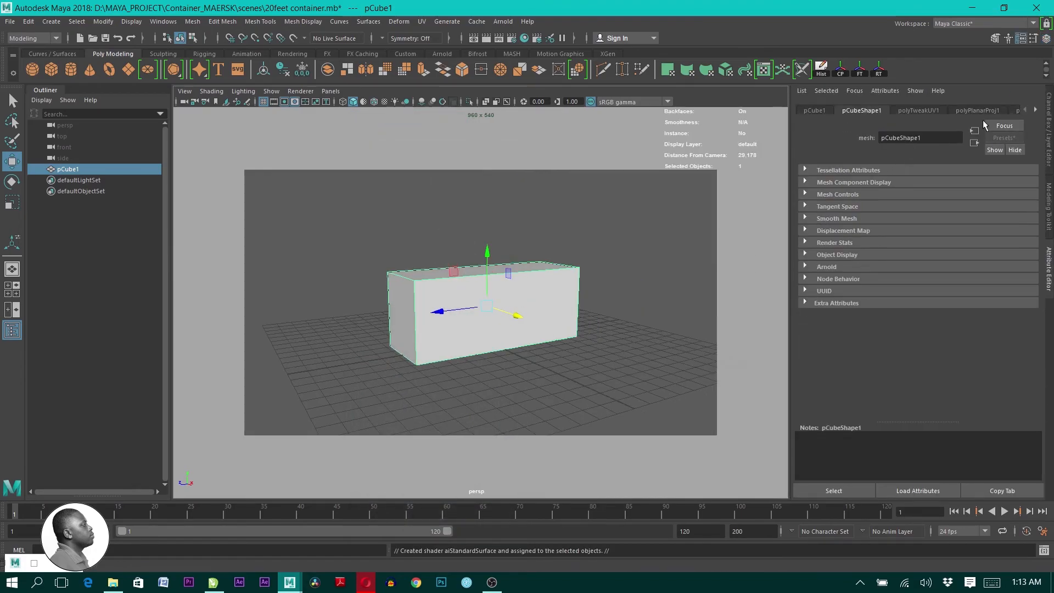
Connect a File texture node to the Bump Mapping attribute in the aiStandardSurface material's Geometry settings
left_click(1036, 110)
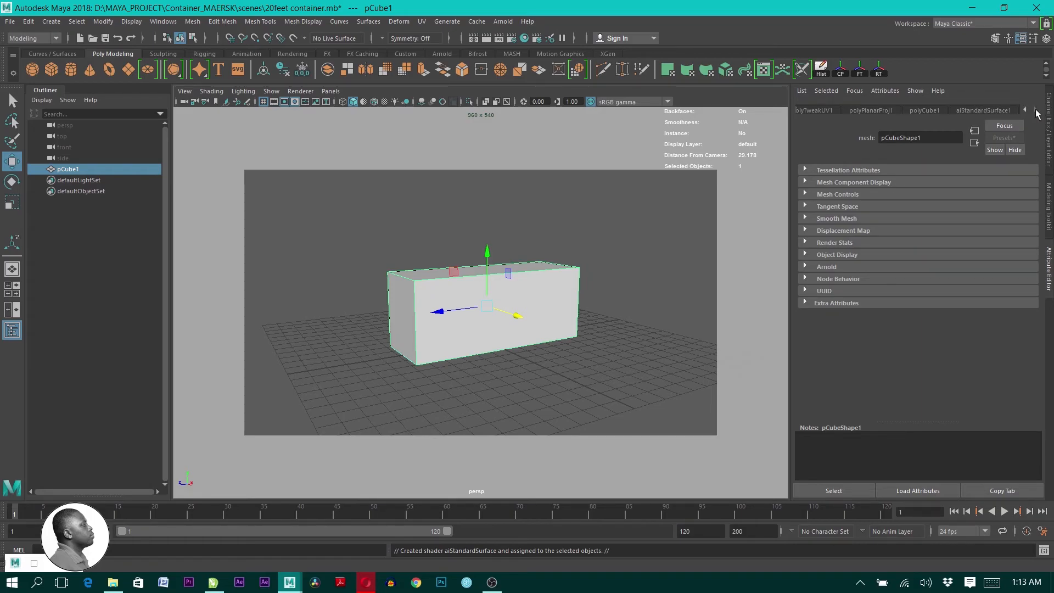
left_click(980, 109)
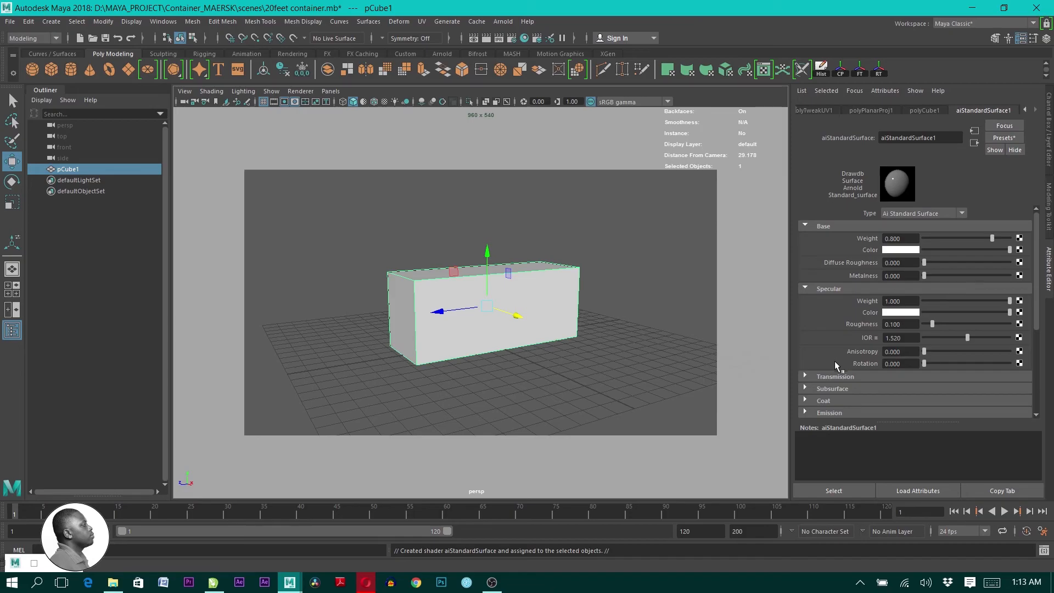
left_click_drag(1037, 268, 1017, 324)
left_click(805, 350)
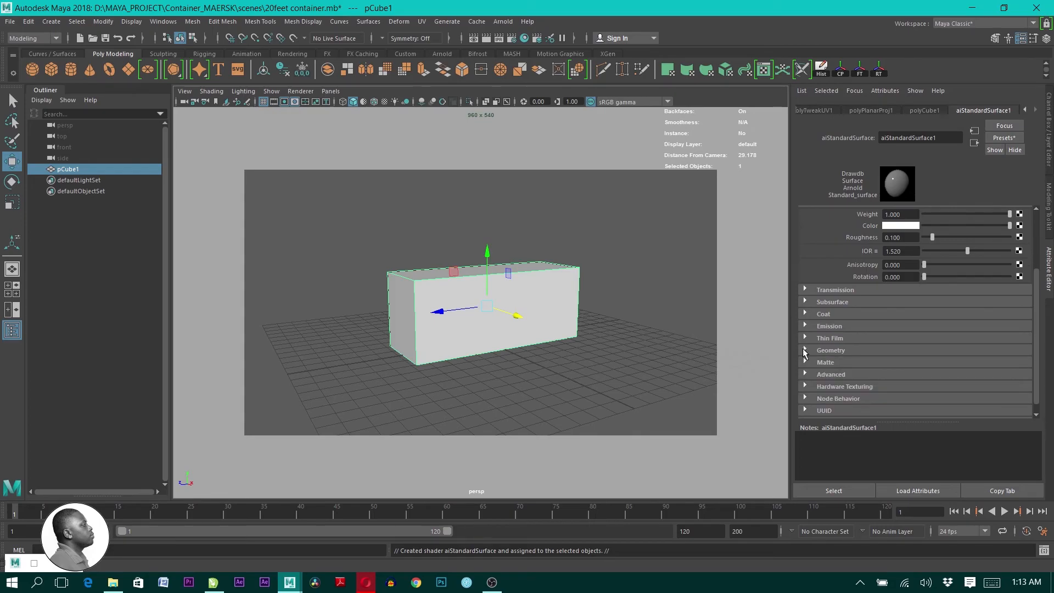
left_click(805, 350)
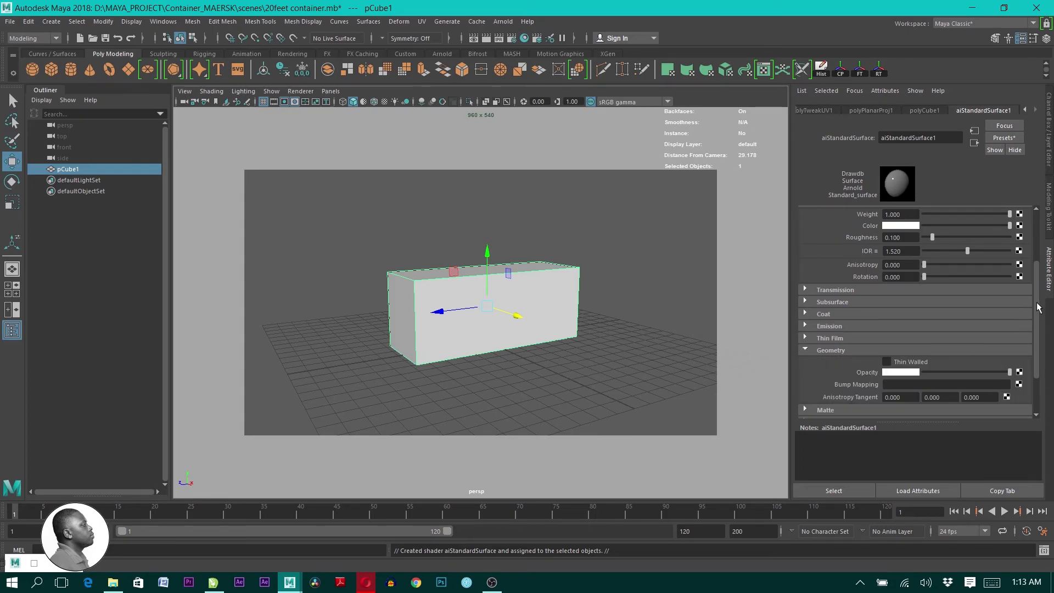
scroll(1040, 307, "down", 2)
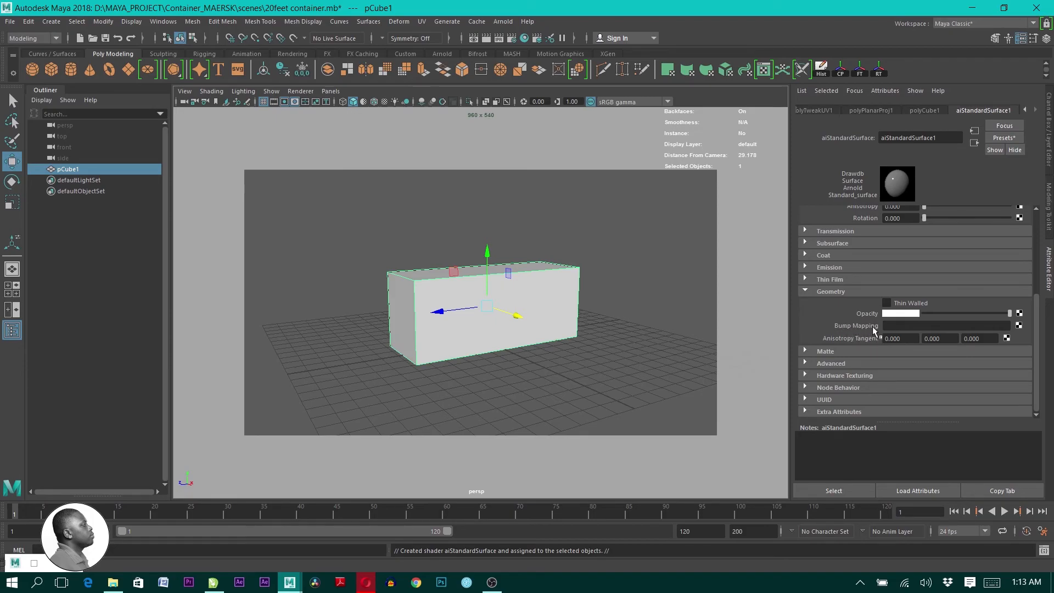
left_click(1019, 325)
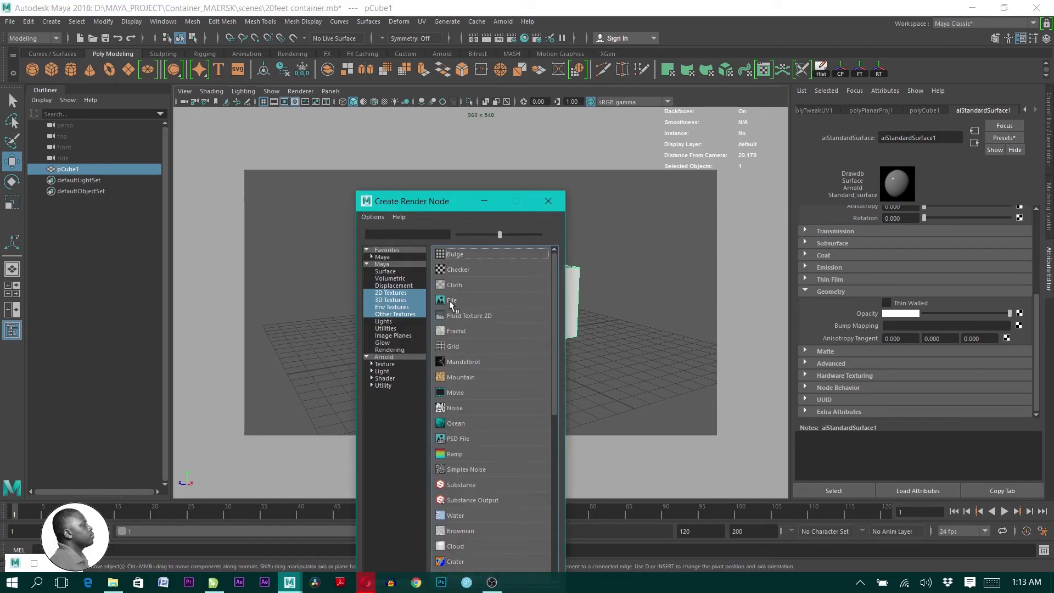
left_click(454, 301)
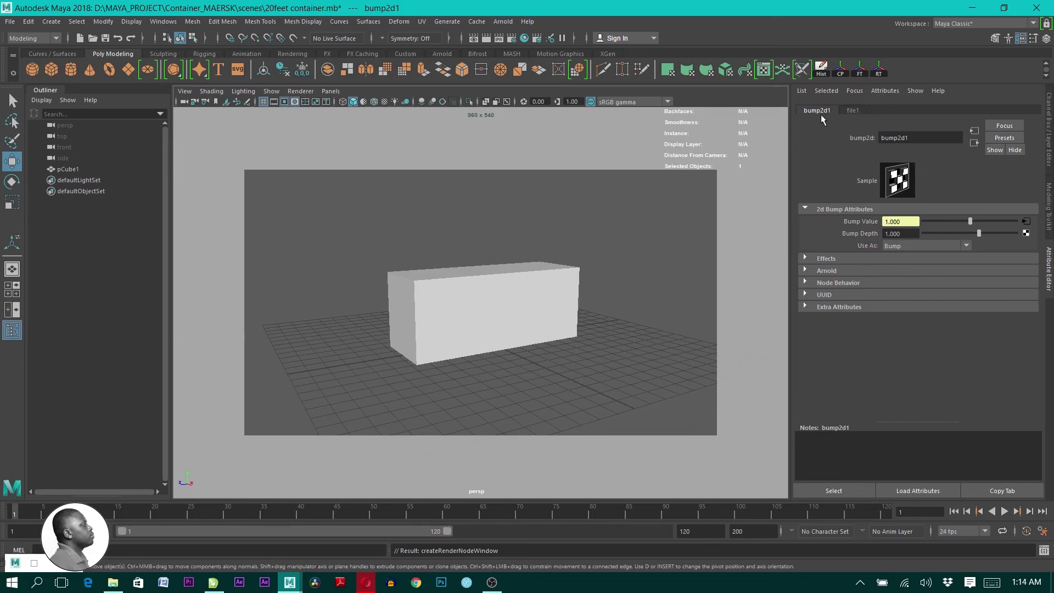
Load Bump_texture.png from the sourceimages folder into the bump map's file node
left_click(854, 110)
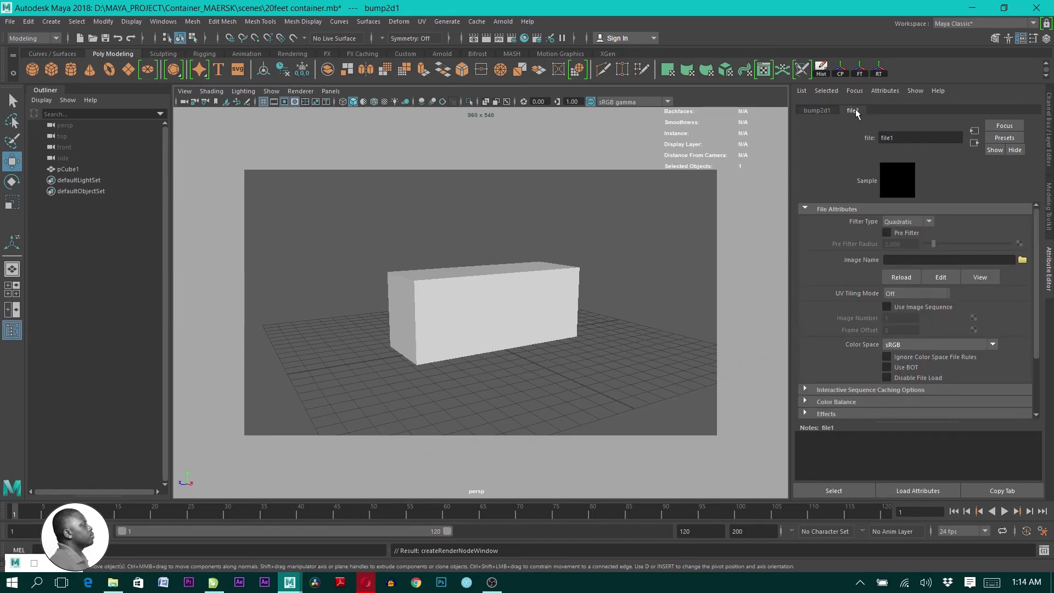
left_click(1023, 261)
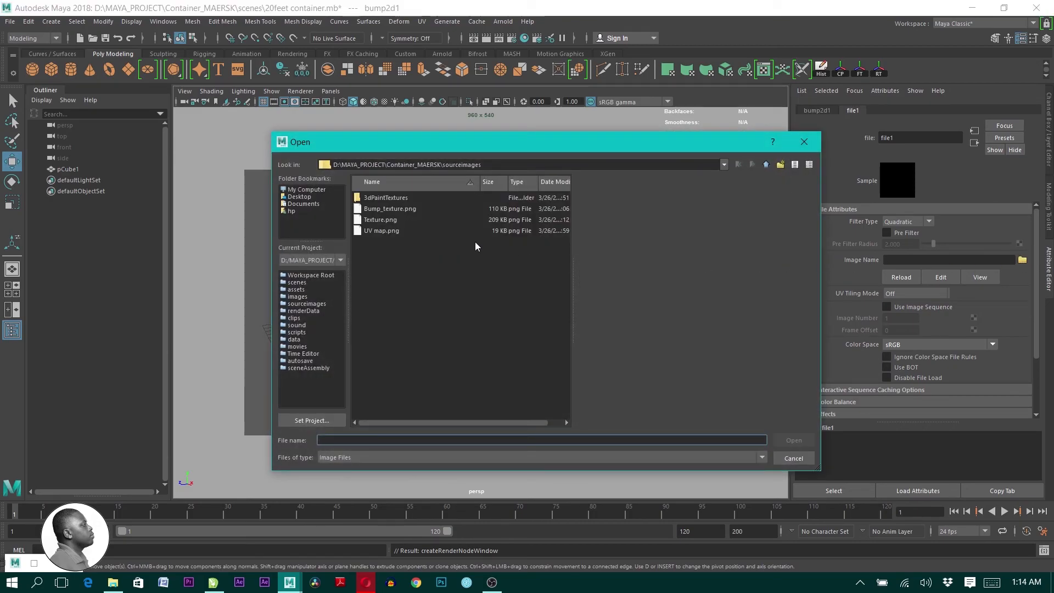
left_click(378, 209)
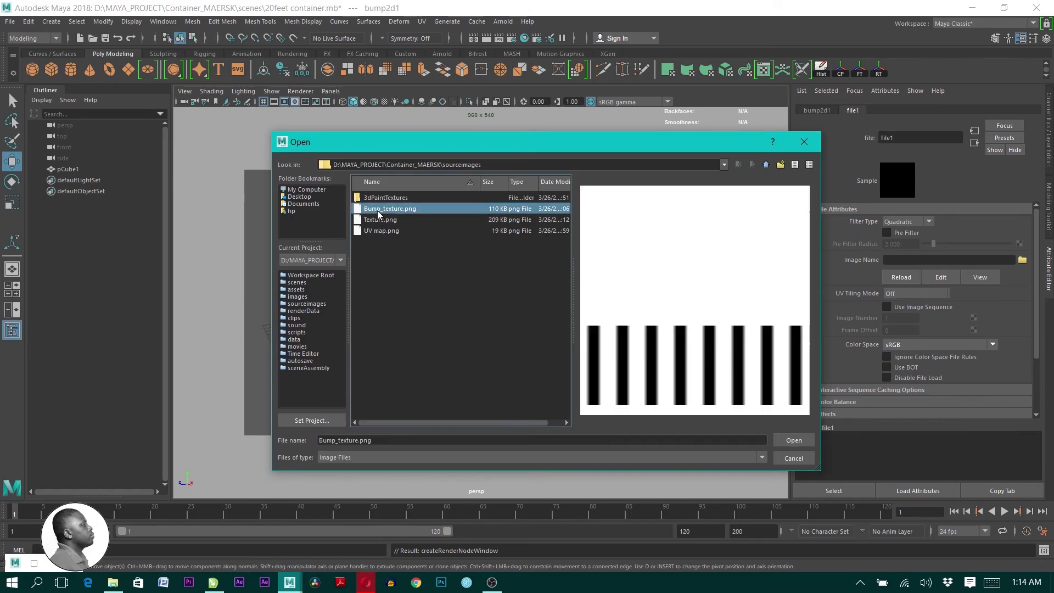
left_click(793, 442)
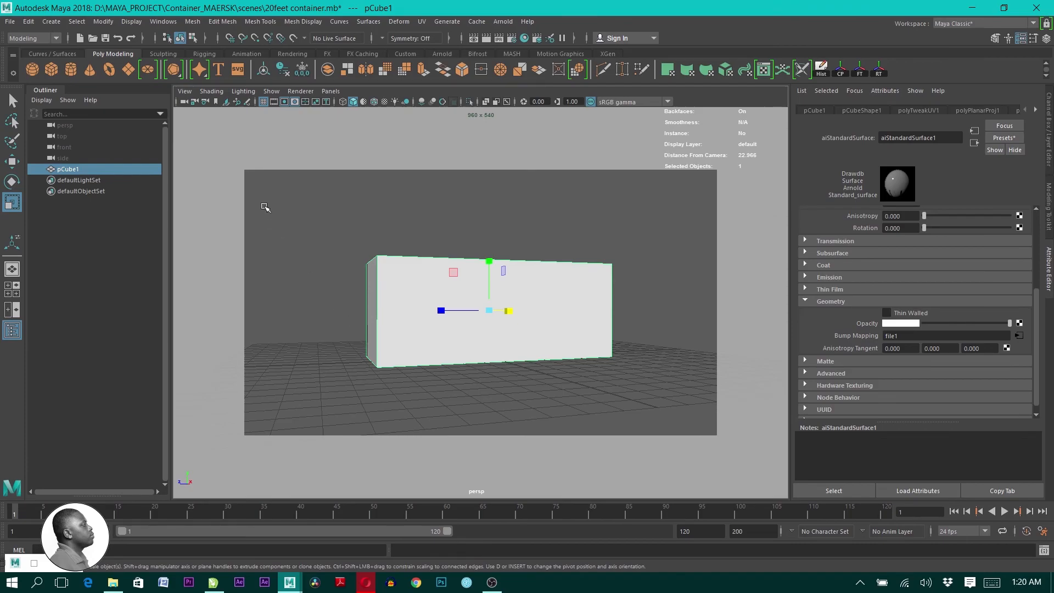
Restore the bookmarked camera view cameraView1 and turn on textured display in the viewport
left_click(189, 94)
mouse_move(258, 288)
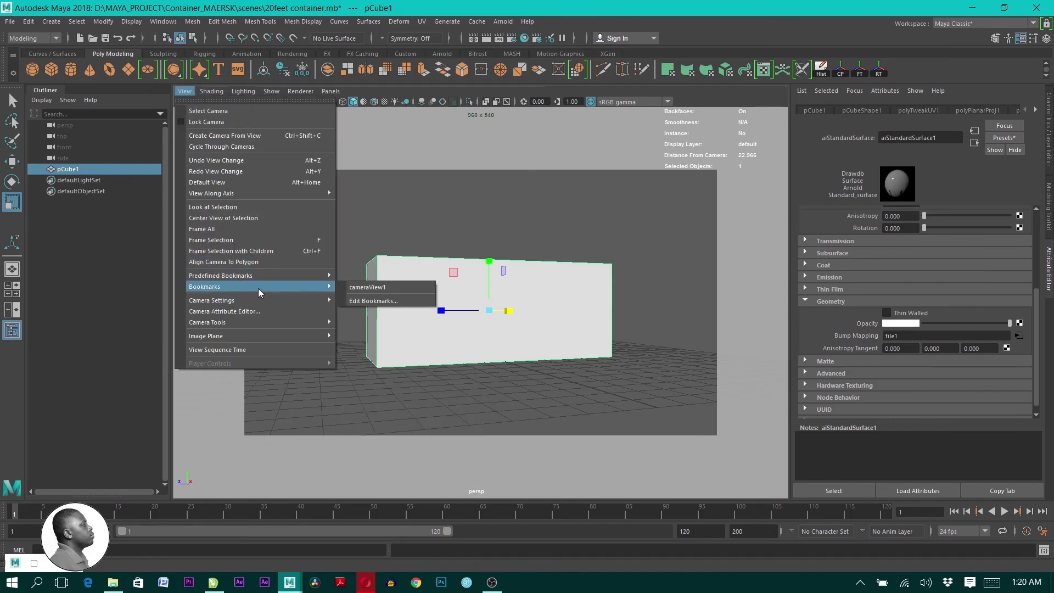
left_click(372, 289)
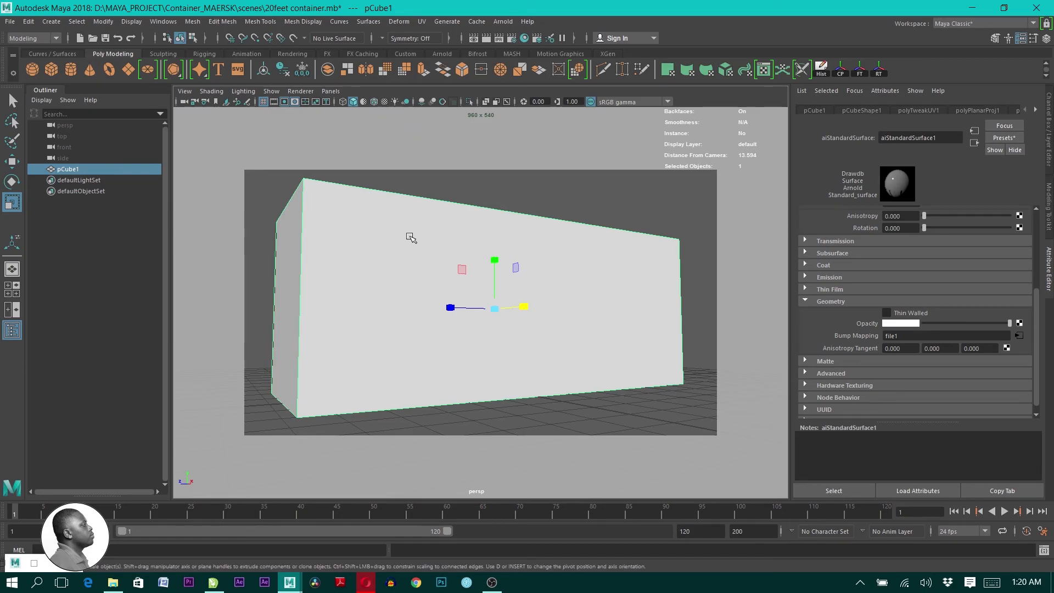
key("6")
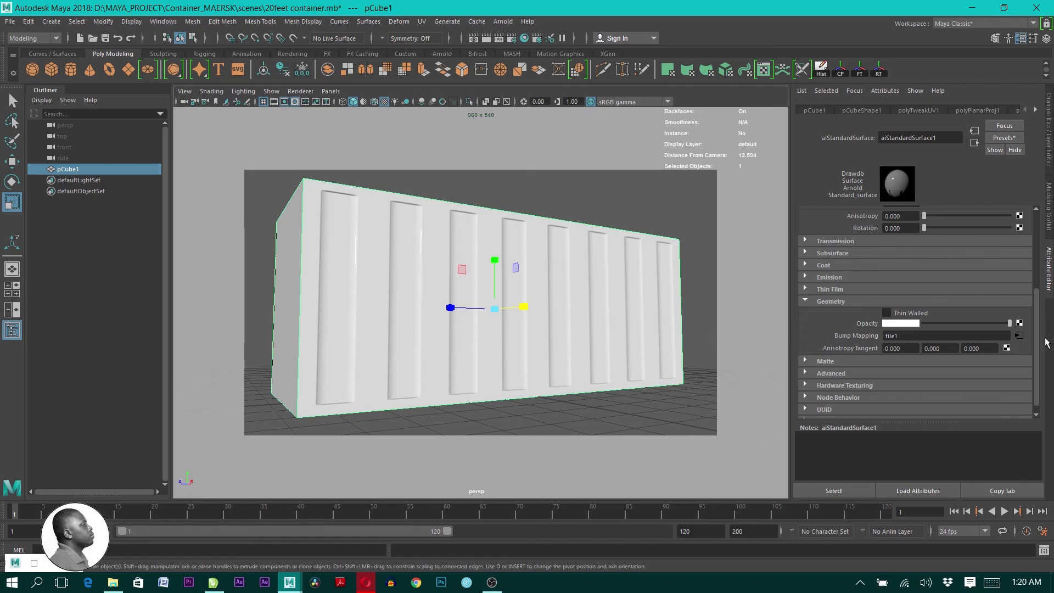
Connect a File texture to the material's base color and load Texture.png from the sourceimages folder
left_click_drag(1041, 354, 1040, 267)
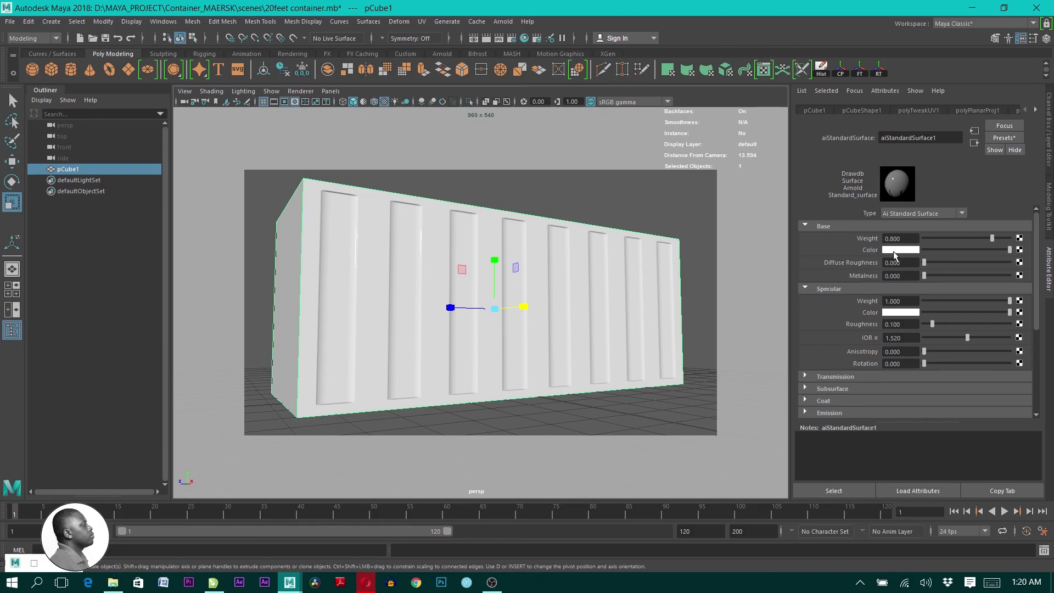
left_click(1019, 251)
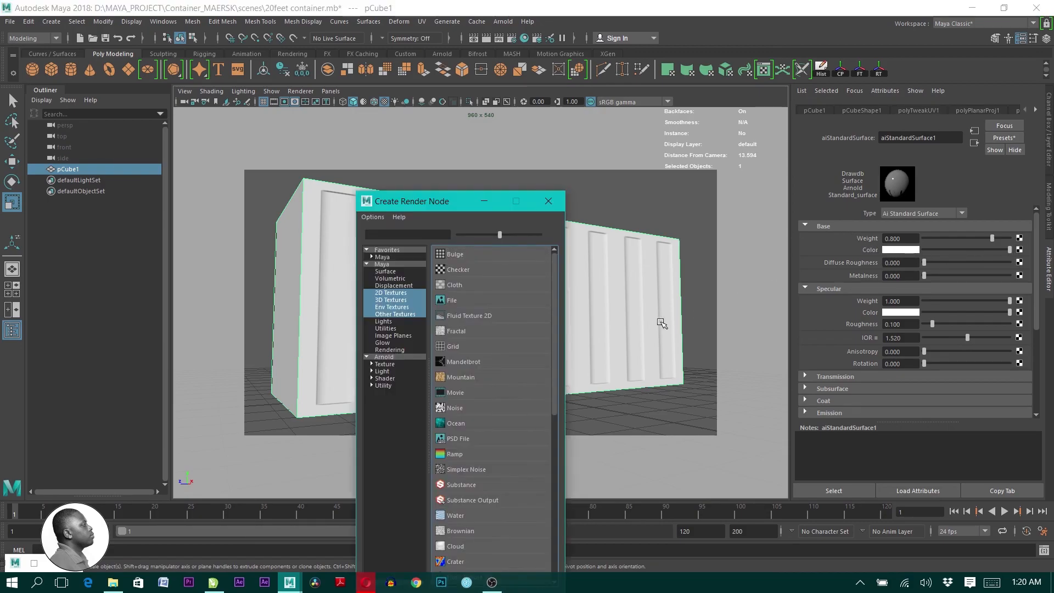
left_click(452, 300)
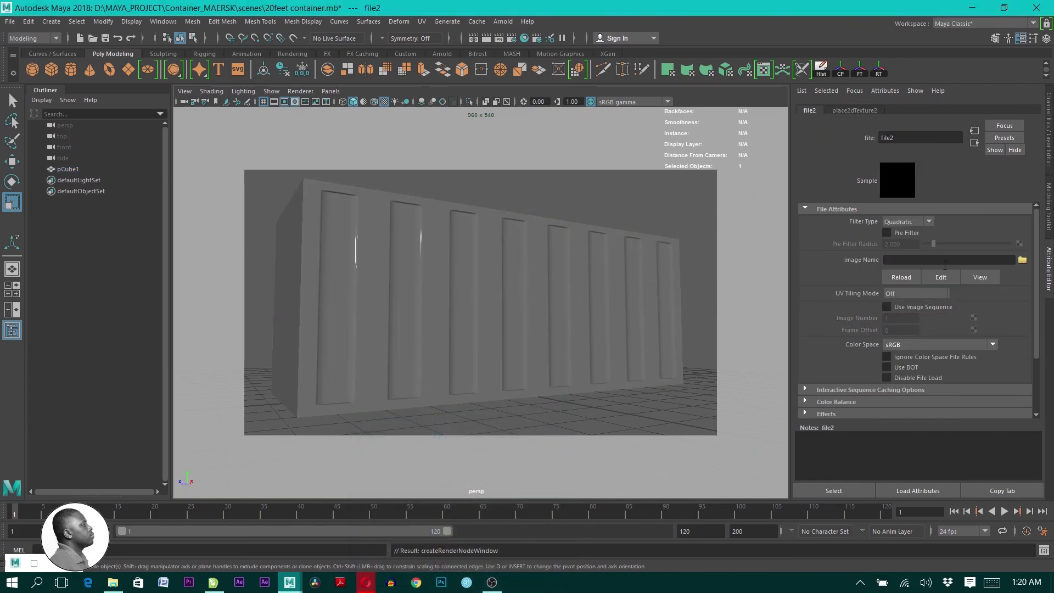
left_click(1022, 261)
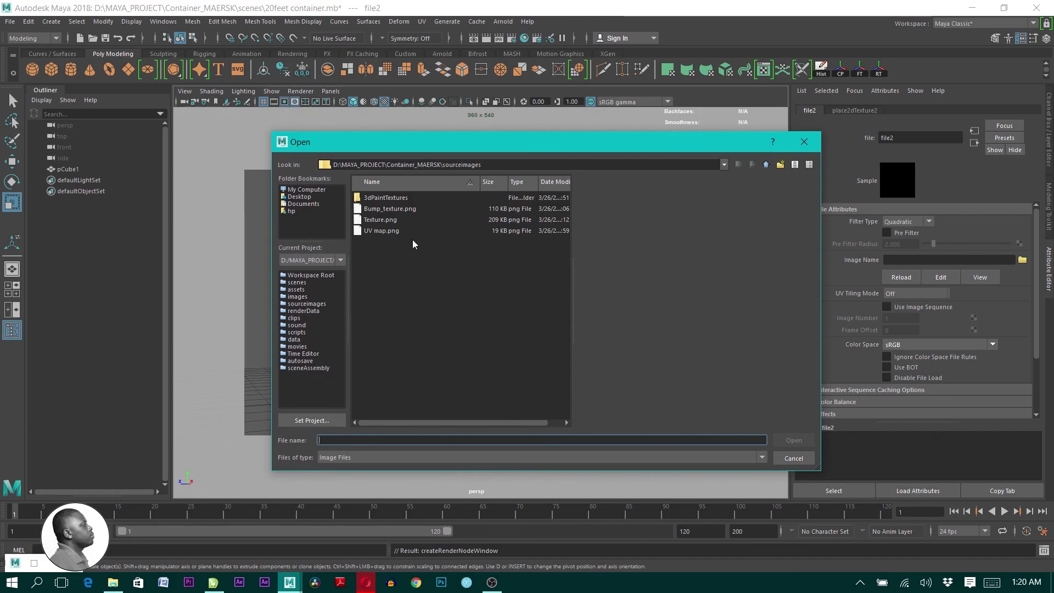
left_click(376, 221)
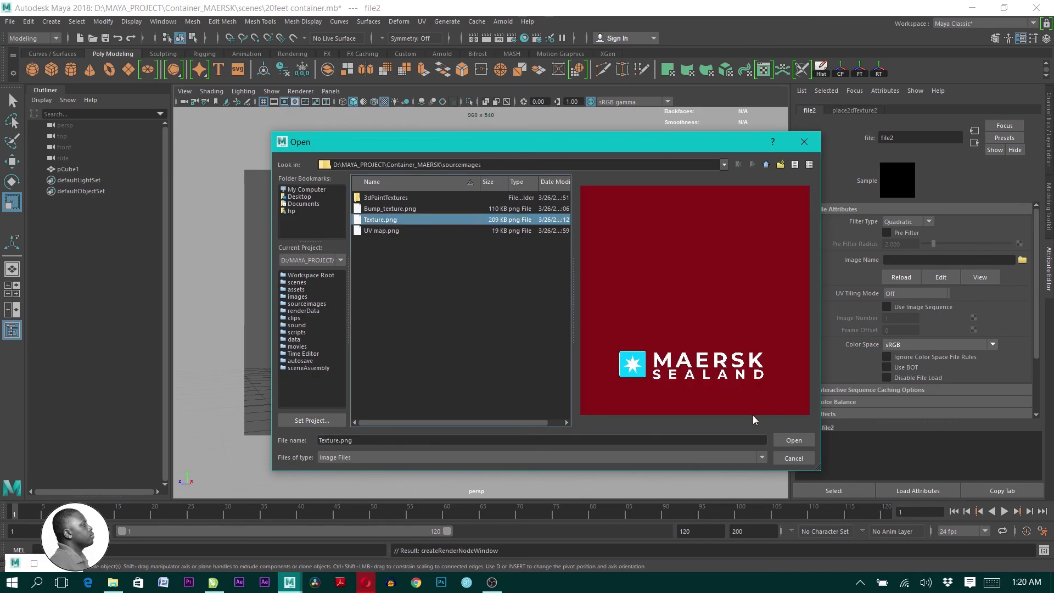
left_click(794, 441)
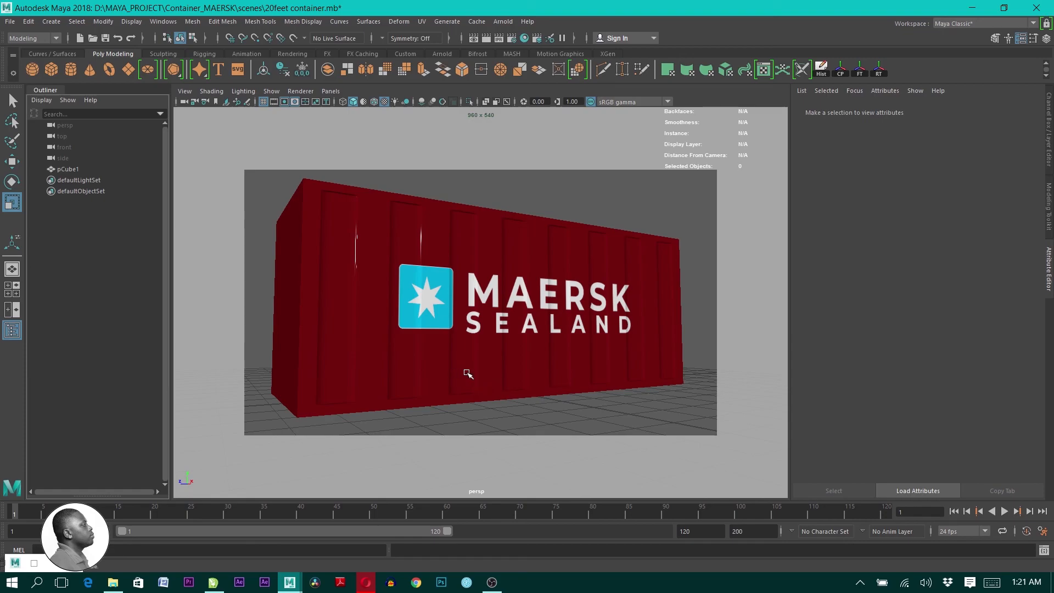
left_click_drag(532, 363, 485, 374, "alt")
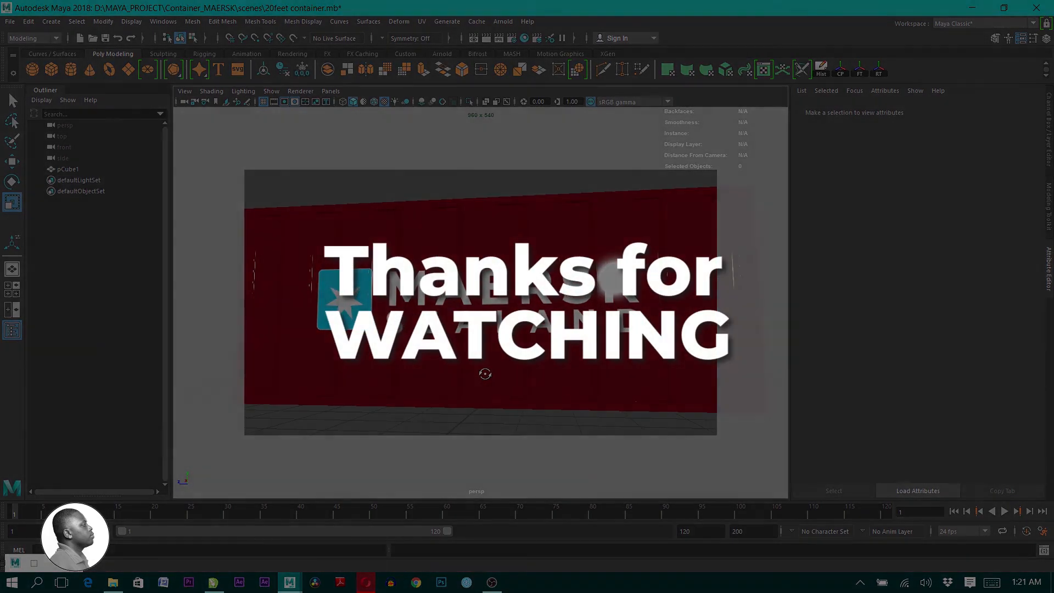